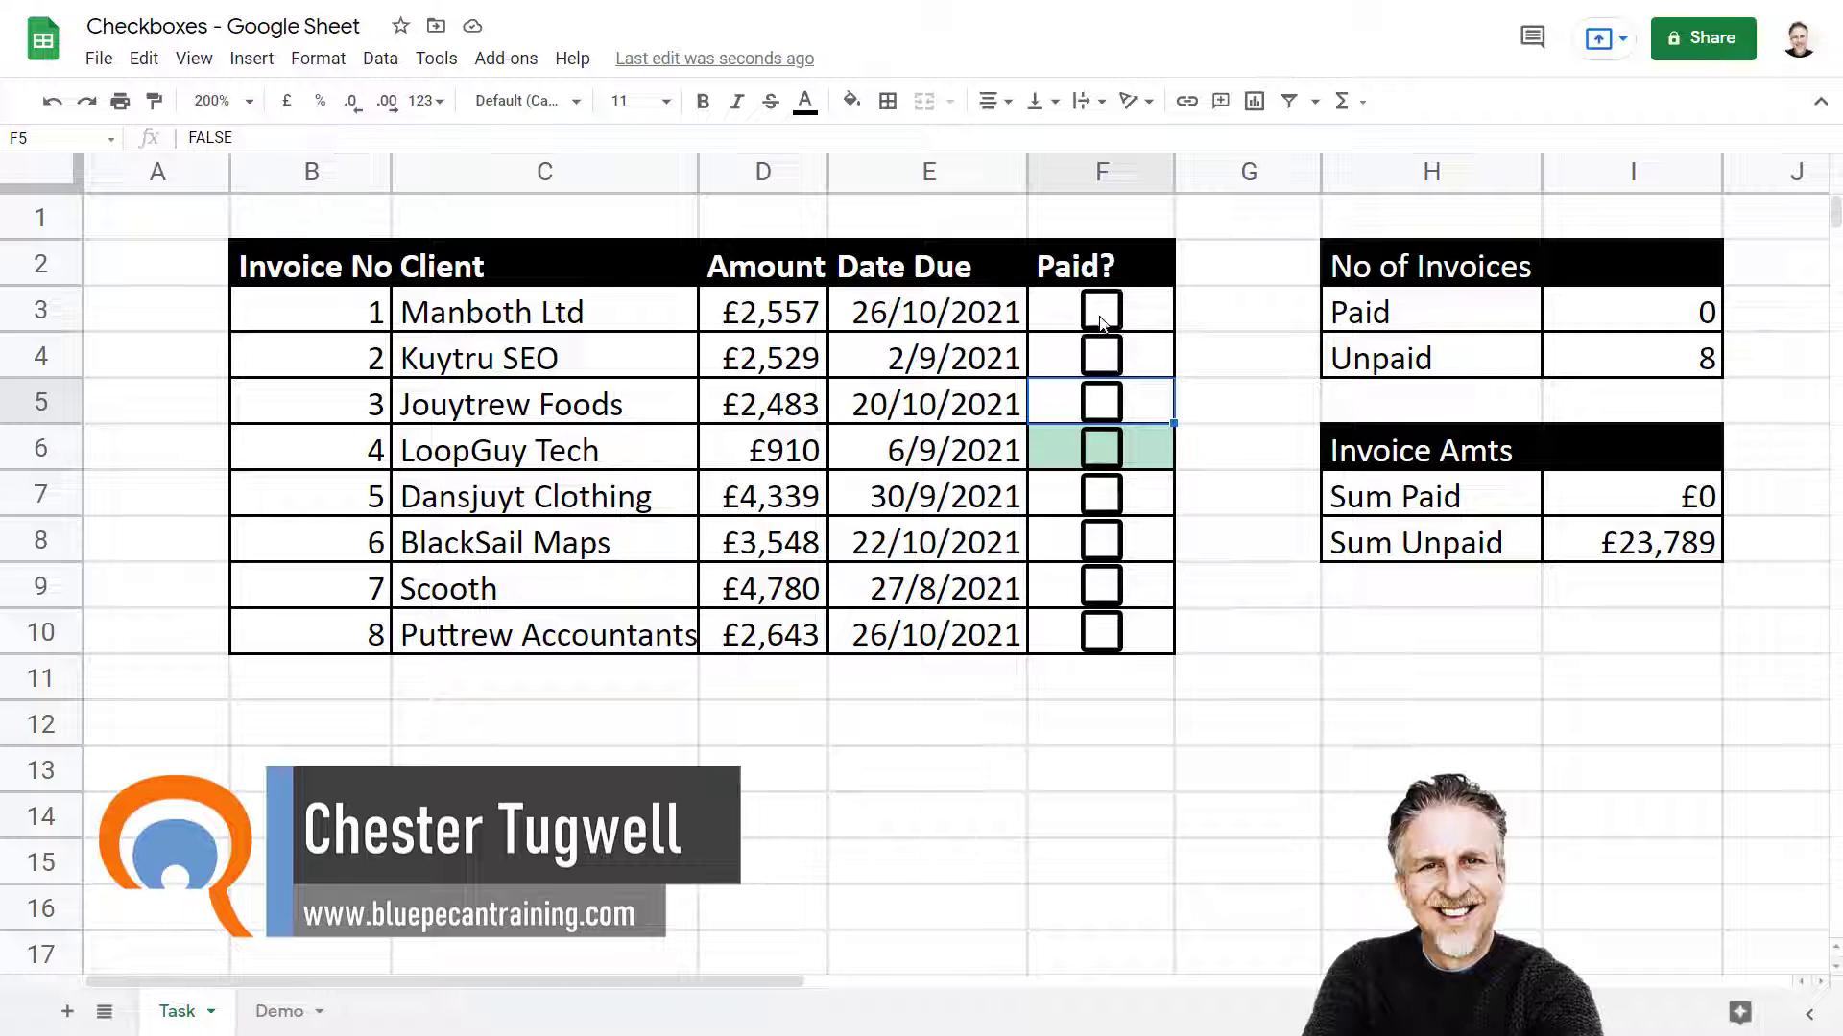
Step: Tick four invoices' Paid? boxes in column F on the Task sheet to show the counts updating
{"action": "left_click", "coordinate": [1101, 309]}
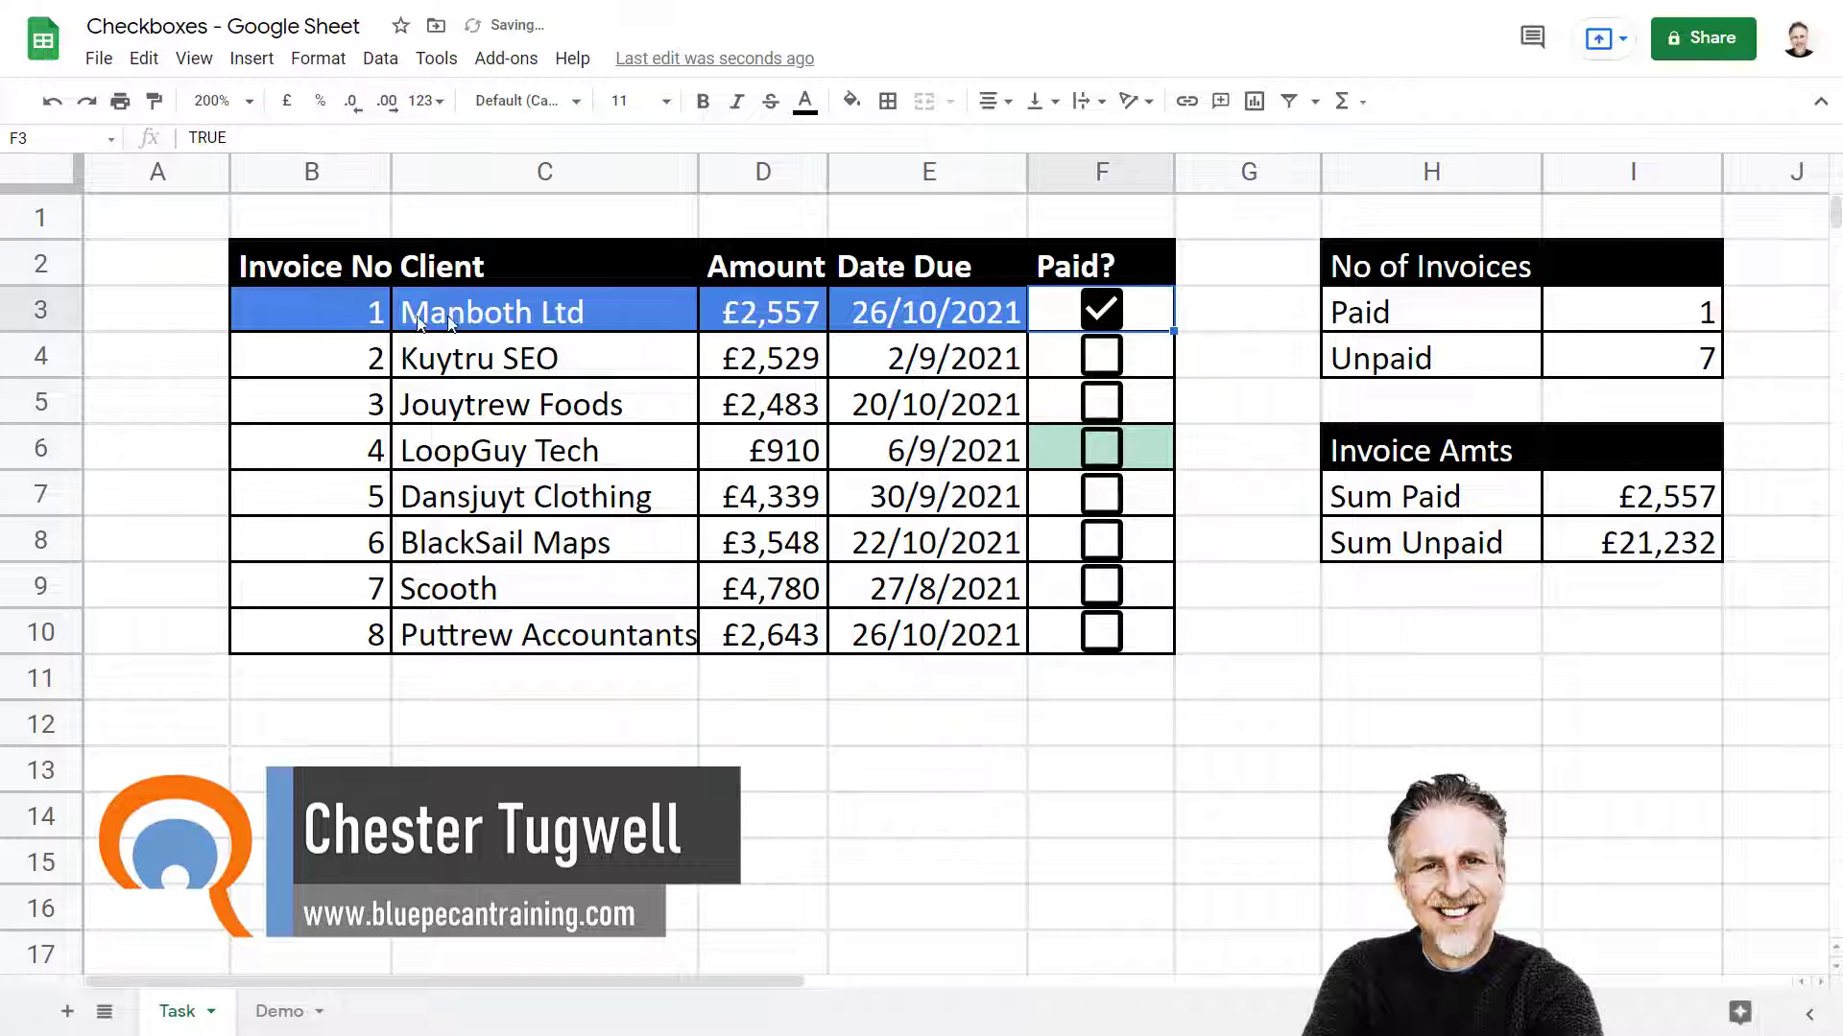
{"action": "left_click", "coordinate": [1094, 363]}
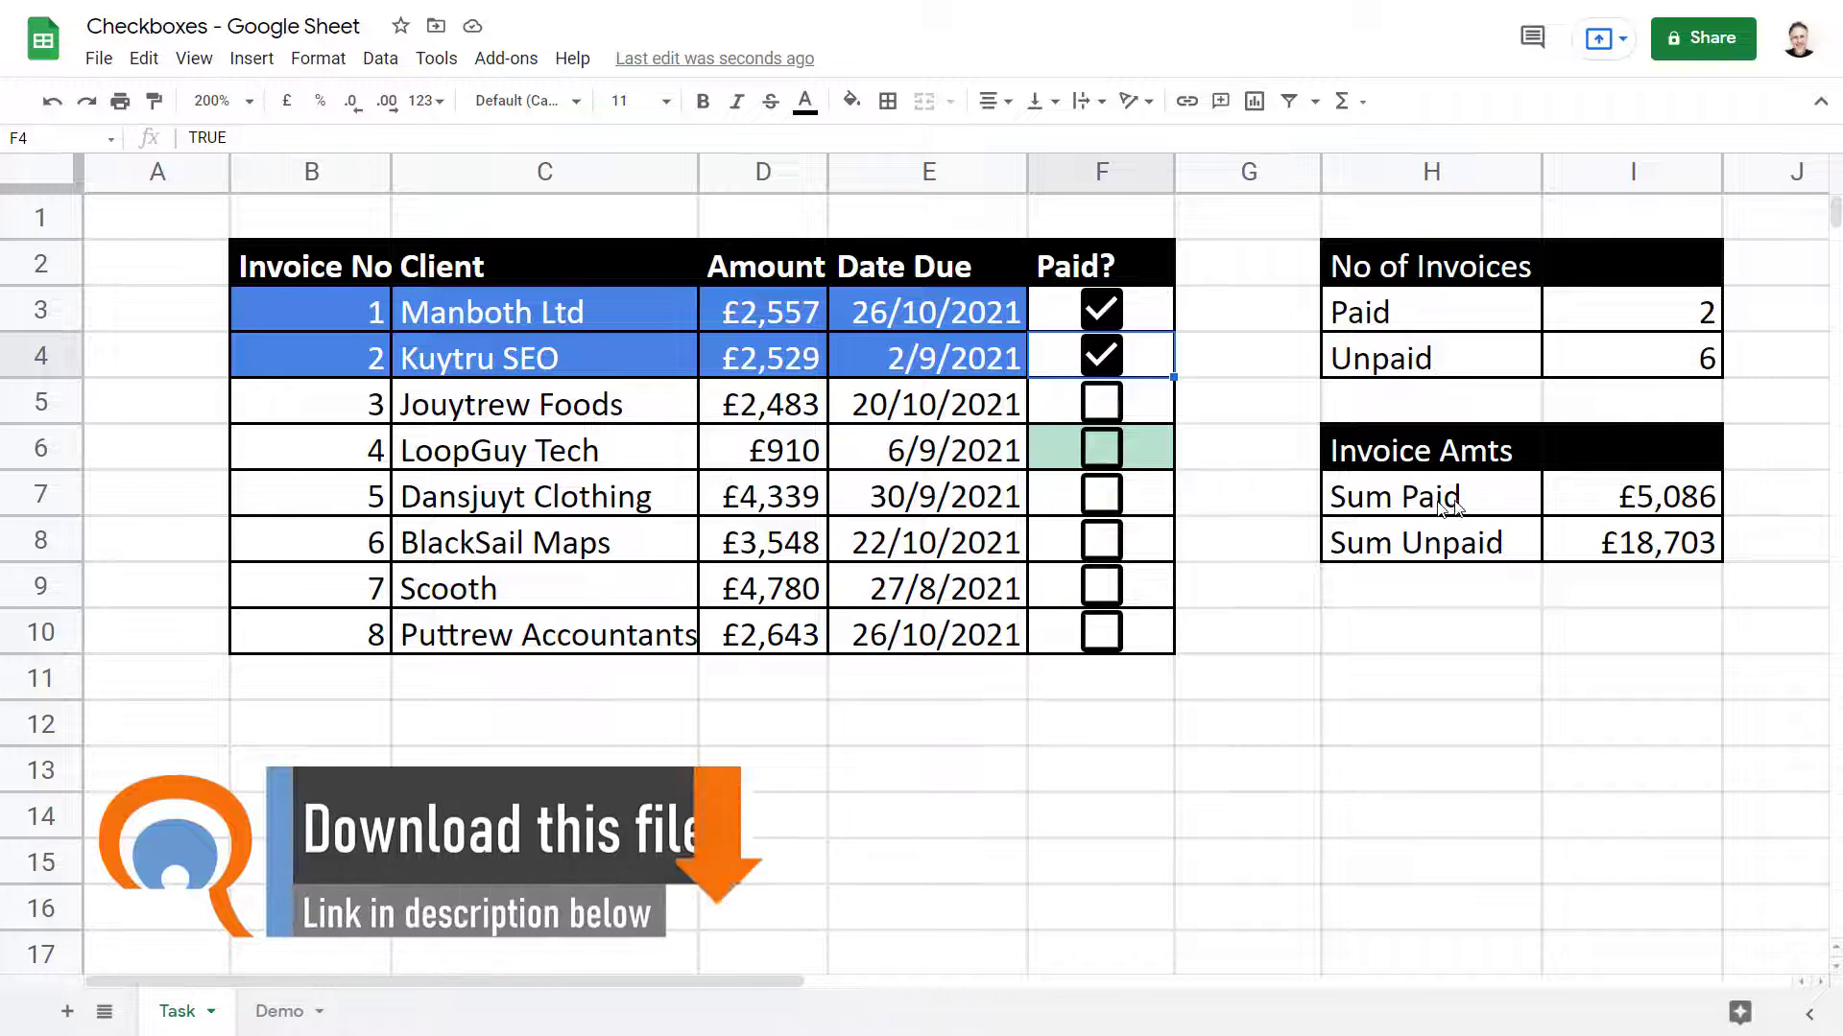
{"action": "left_click", "coordinate": [1104, 497]}
{"action": "left_click", "coordinate": [1109, 541]}
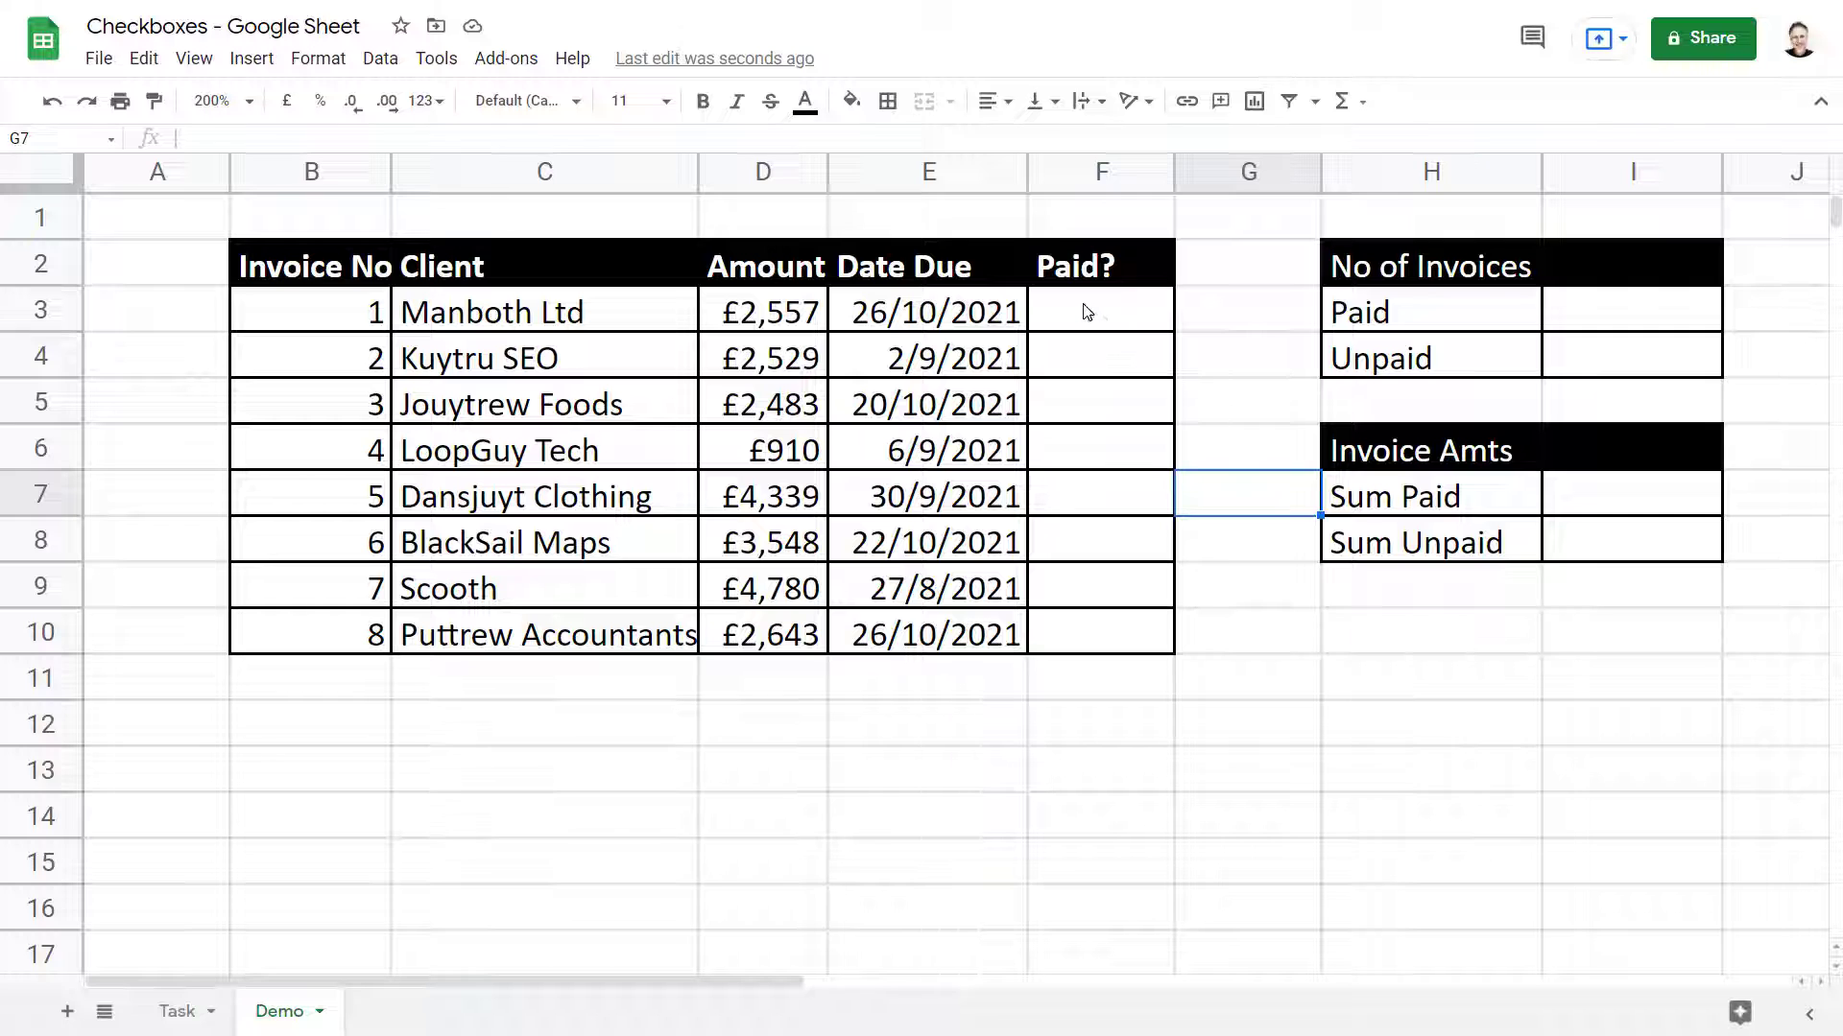
Step: Add tick-box data validation to the Paid? cells F3:F10 on the Demo sheet
{"action": "left_click_drag", "start_coordinate": [1089, 312], "coordinate": [1087, 636]}
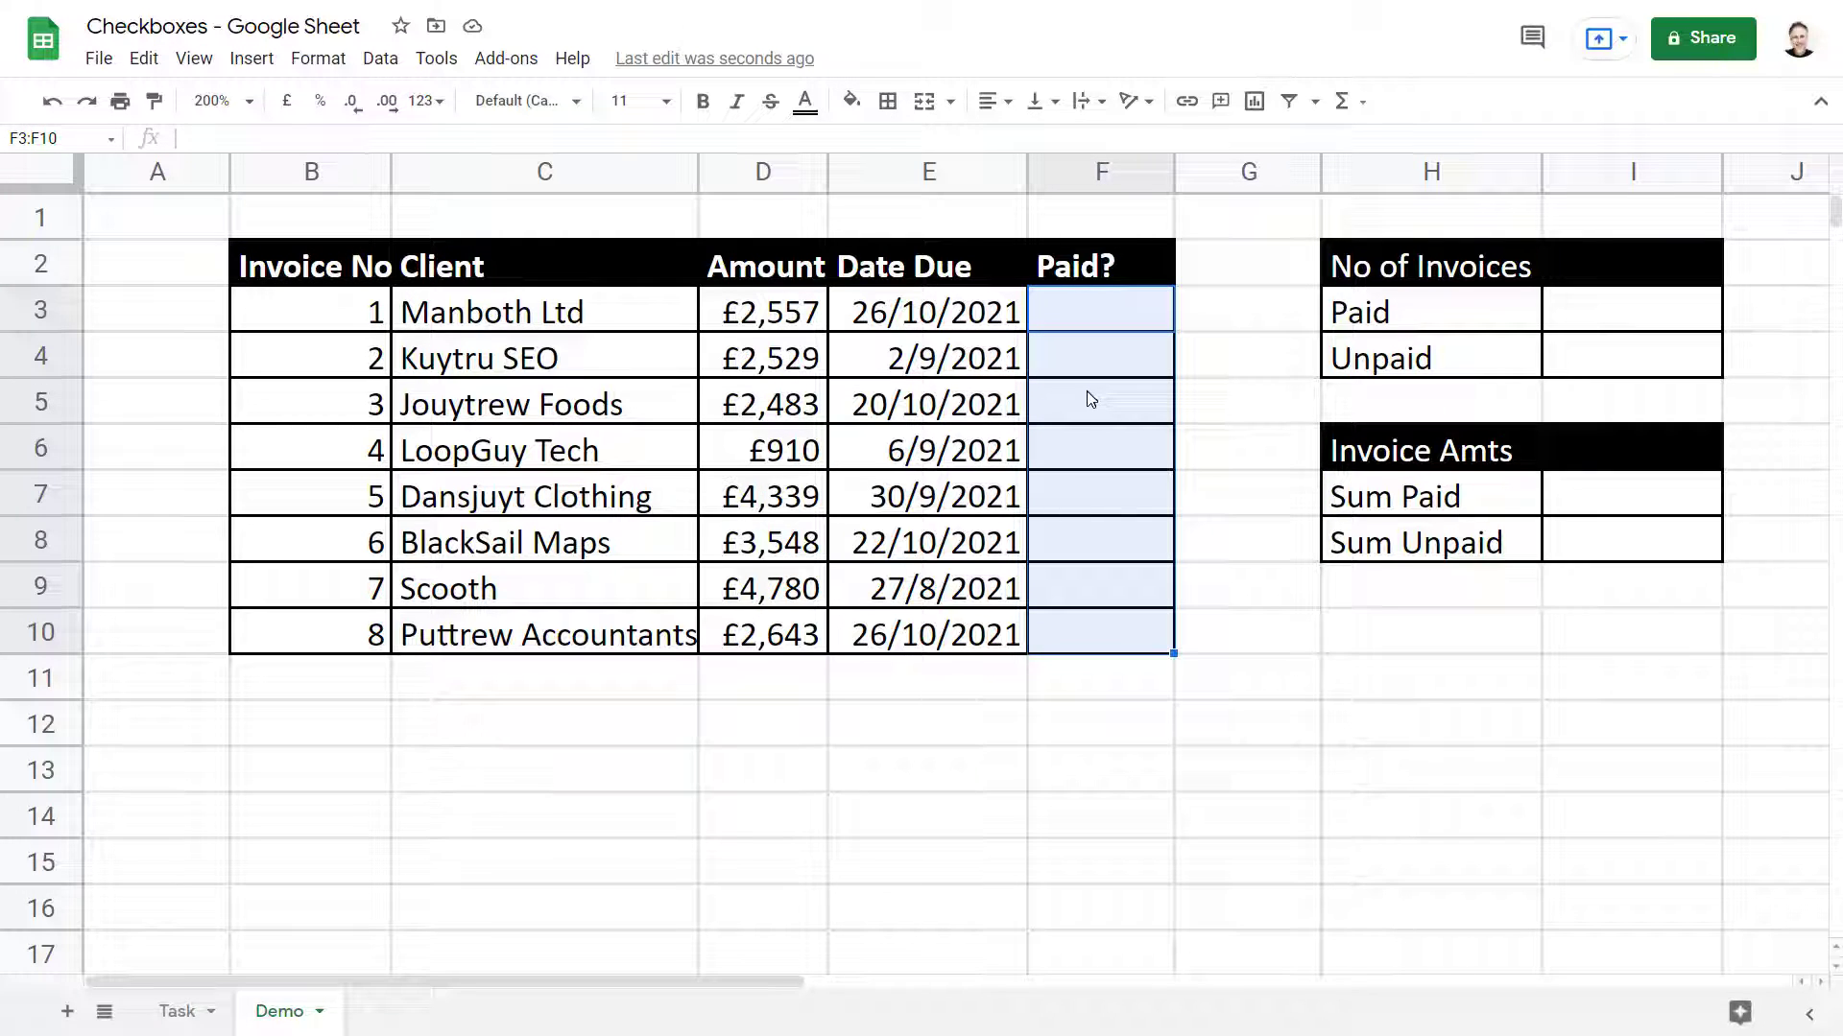
{"action": "left_click", "coordinate": [382, 60]}
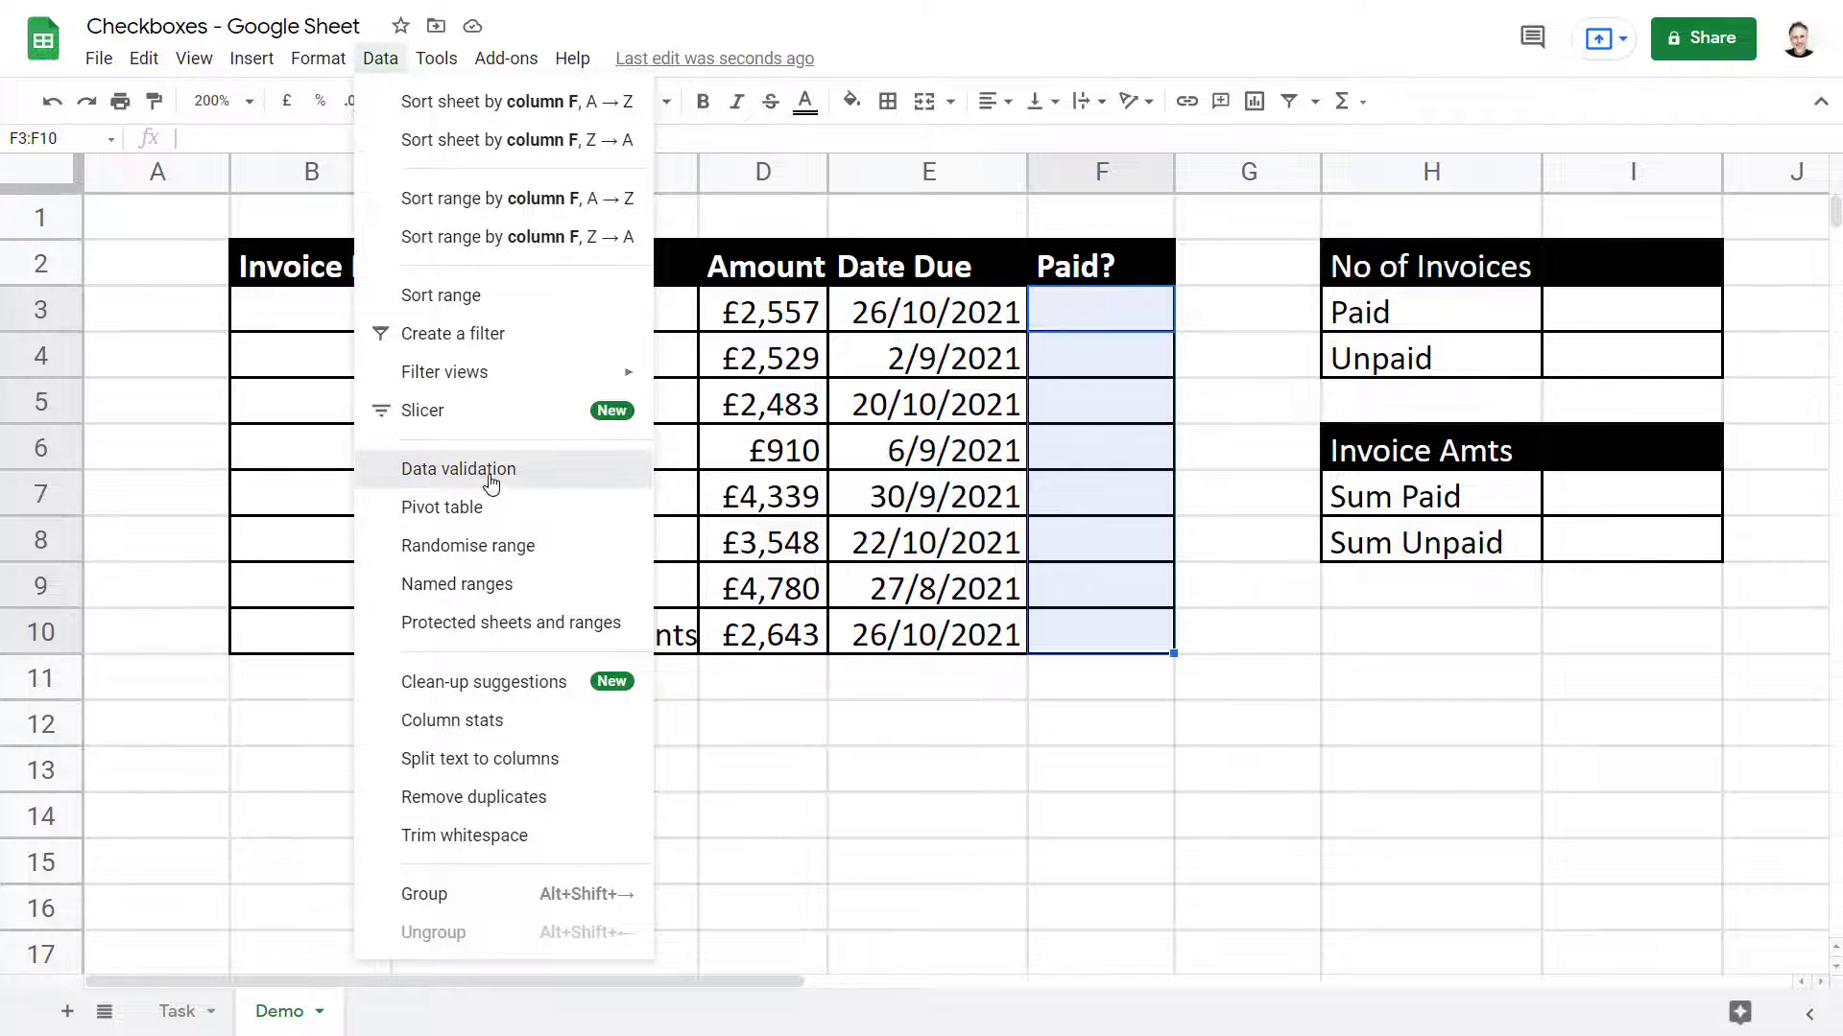
{"action": "left_click", "coordinate": [458, 470]}
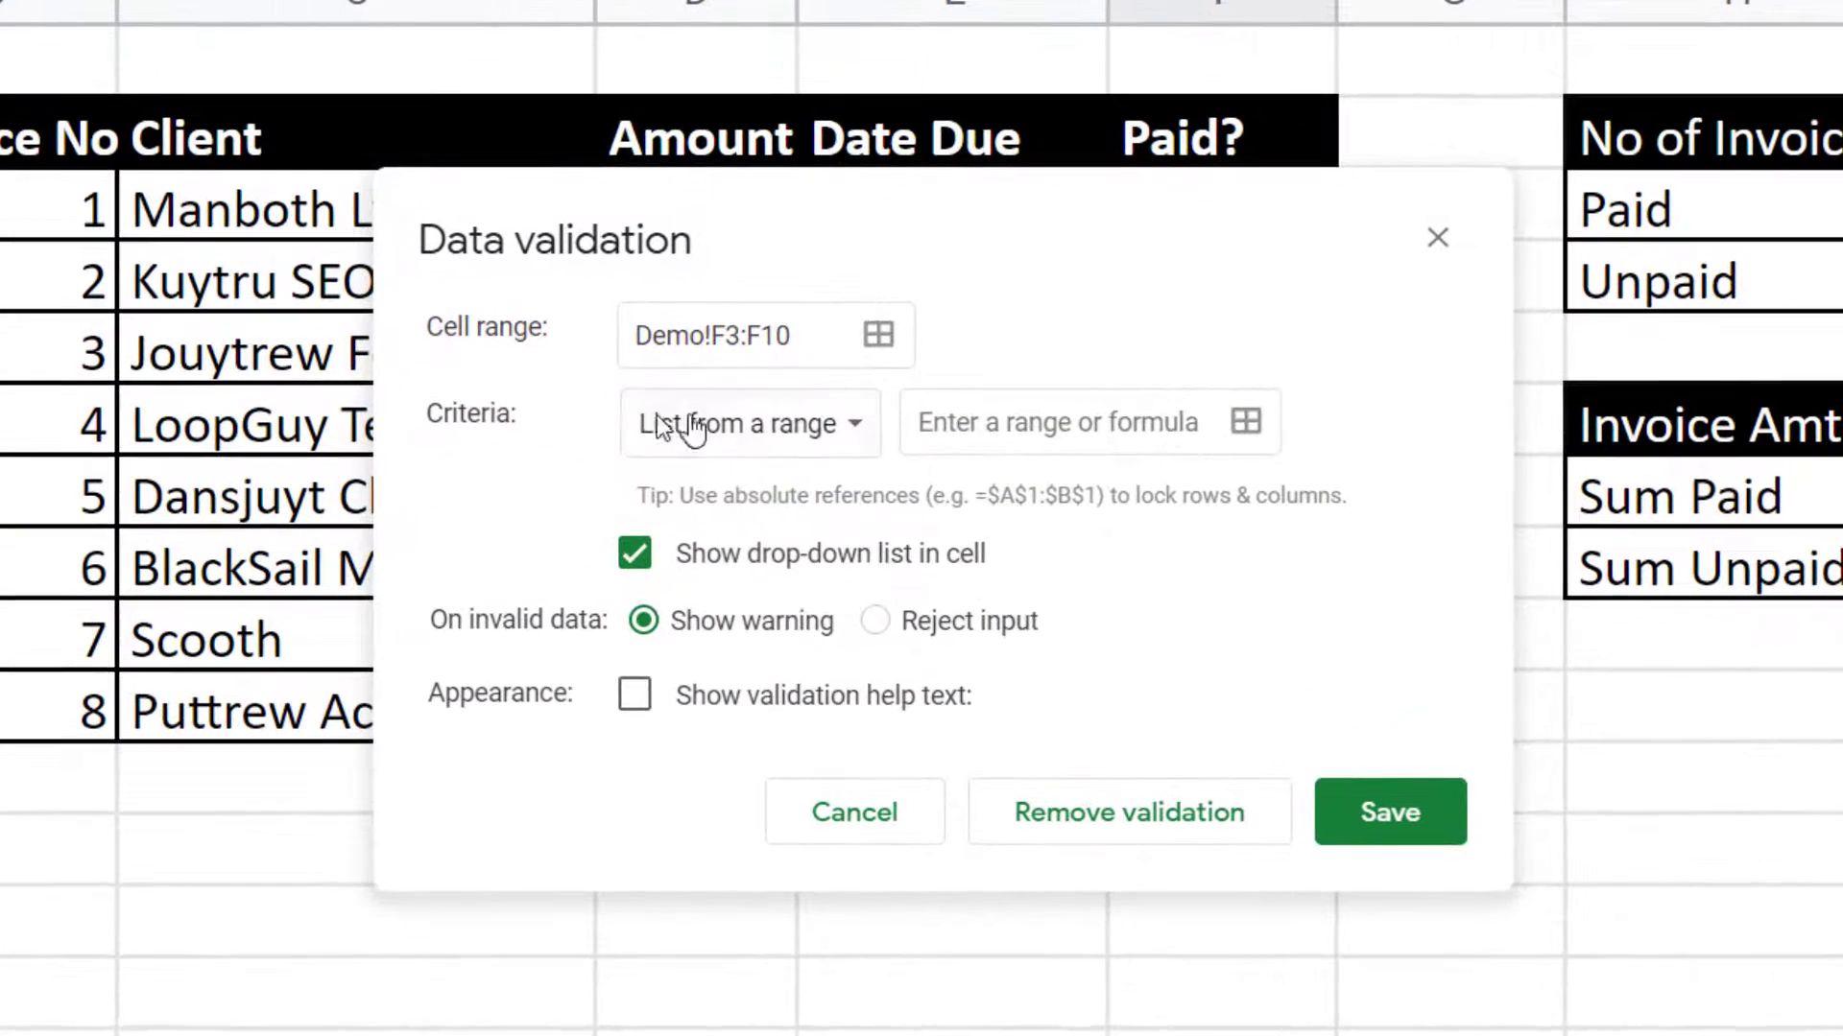
{"action": "left_click", "coordinate": [821, 440]}
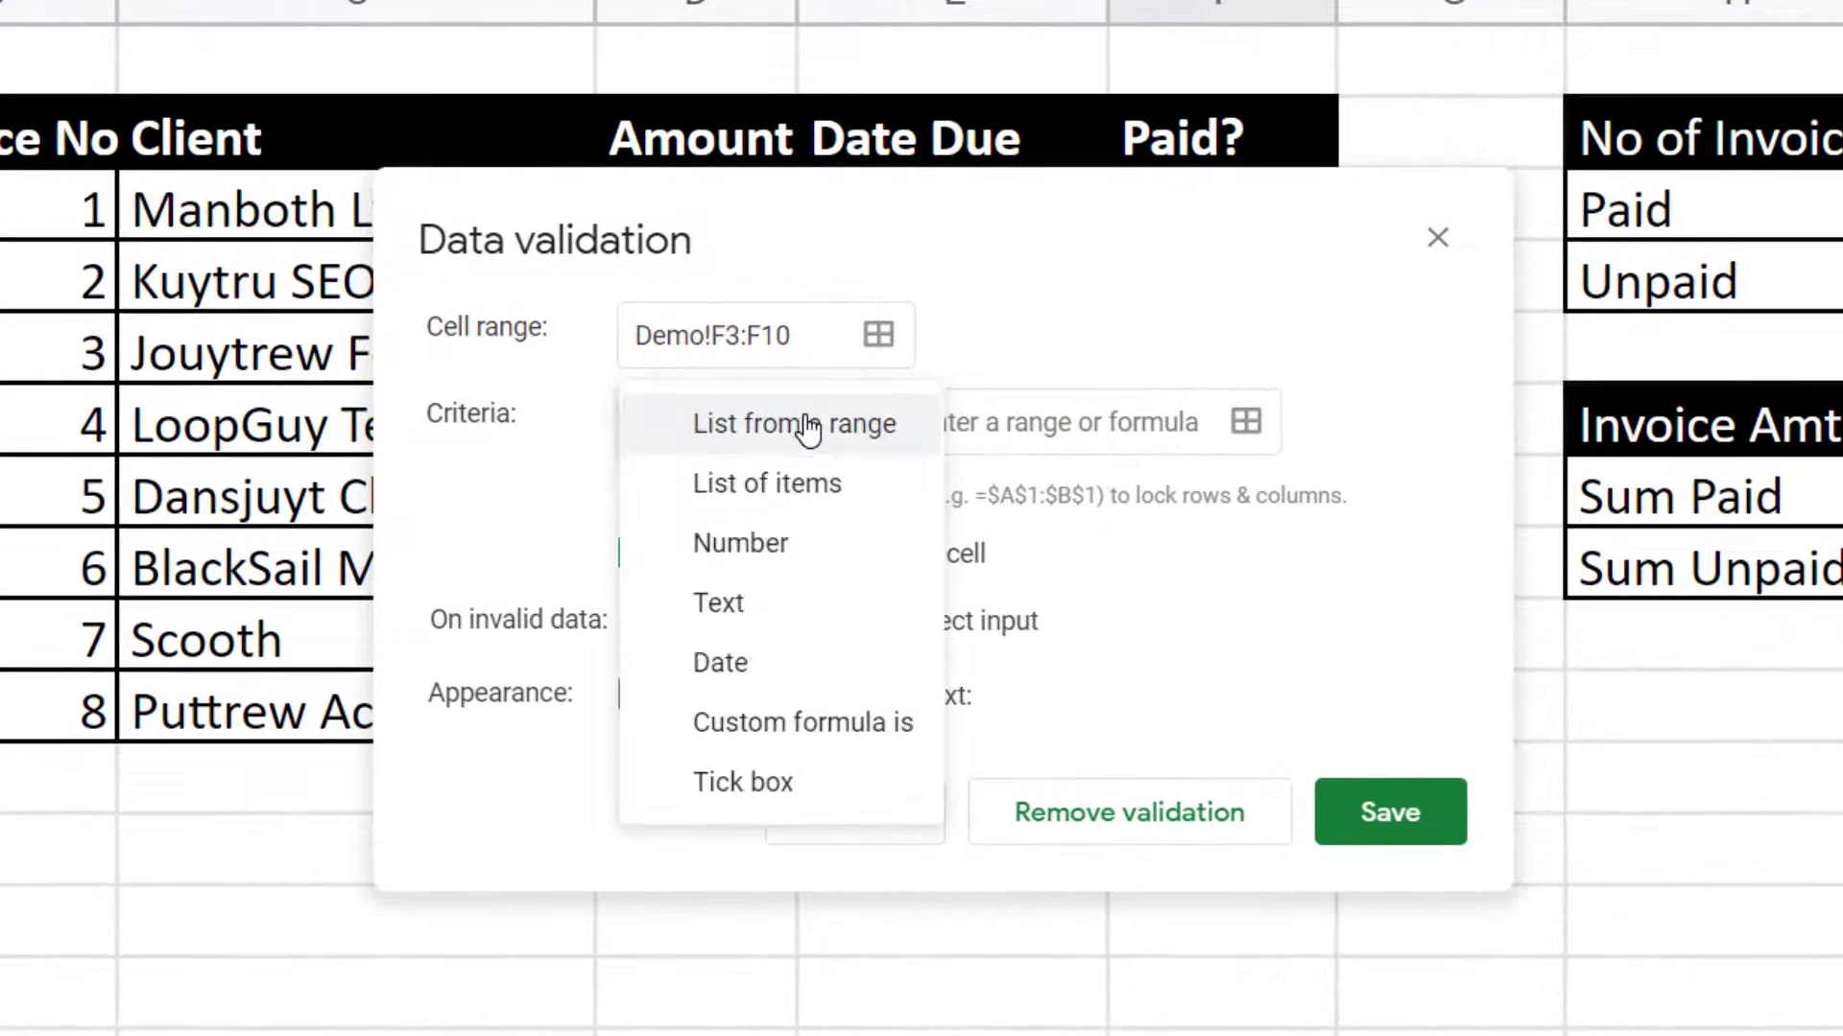
{"action": "left_click", "coordinate": [744, 793]}
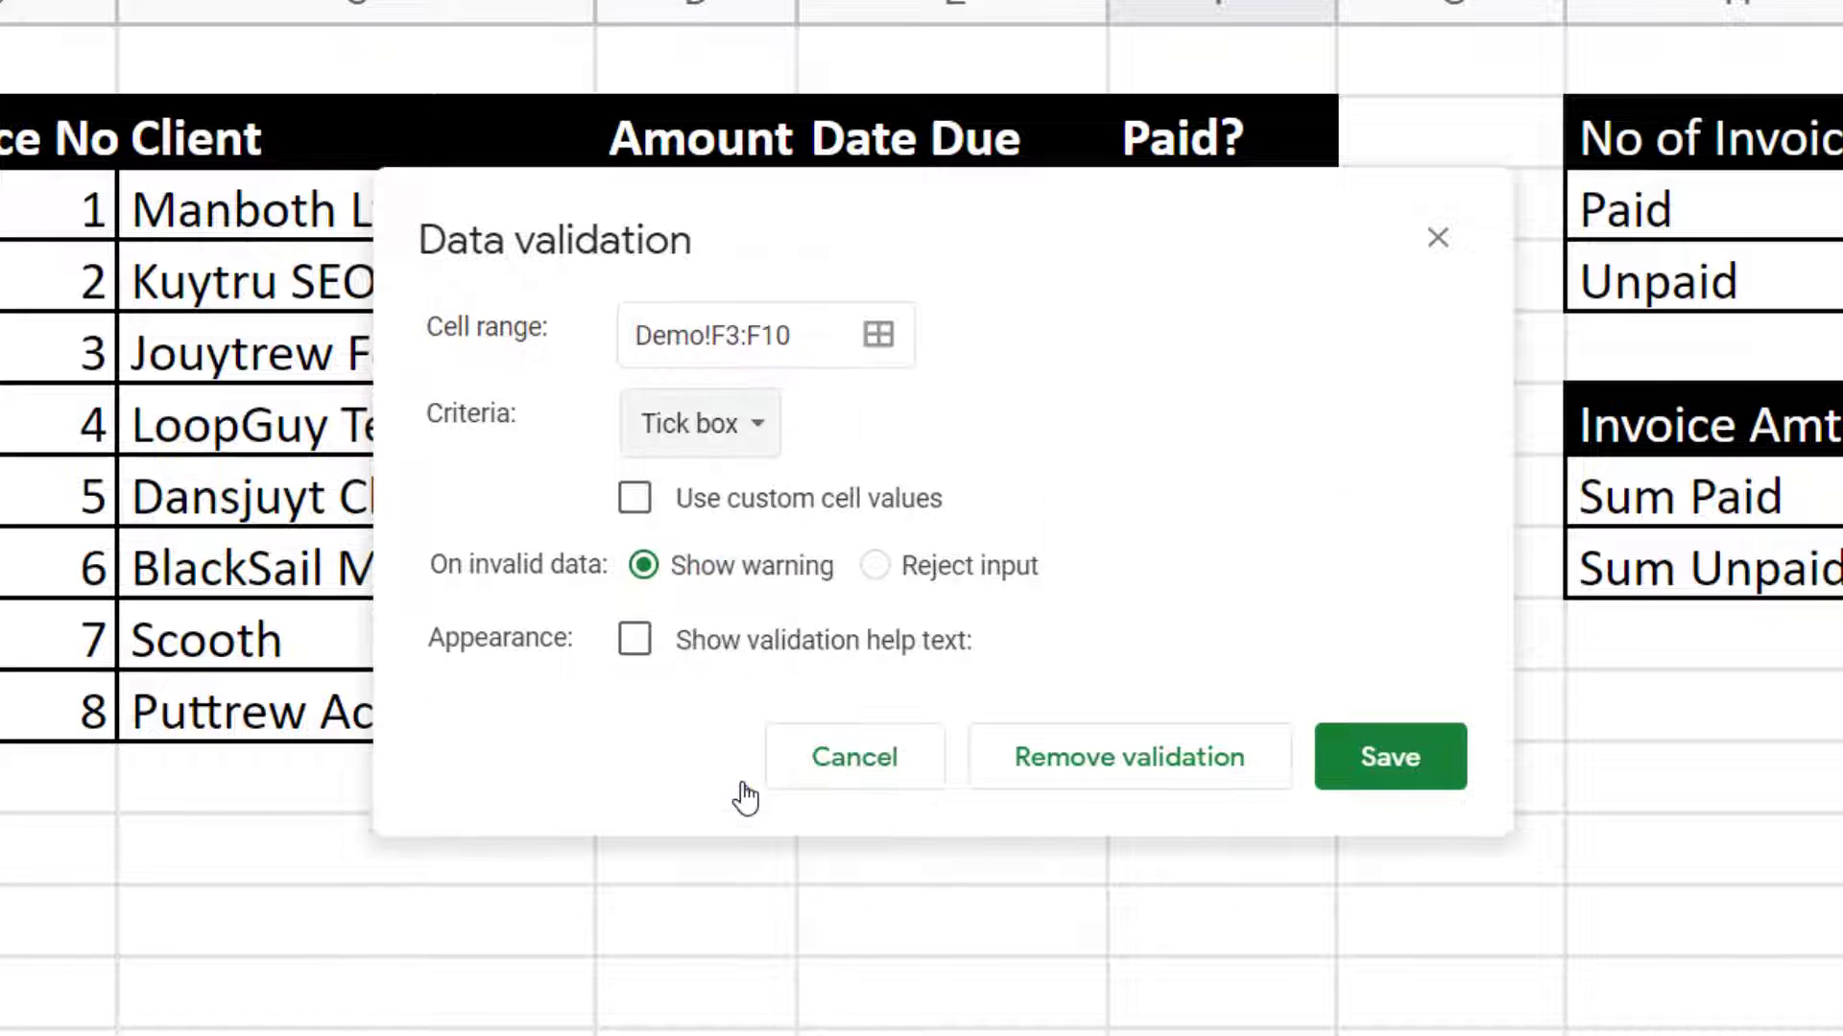
{"action": "left_click", "coordinate": [1390, 763]}
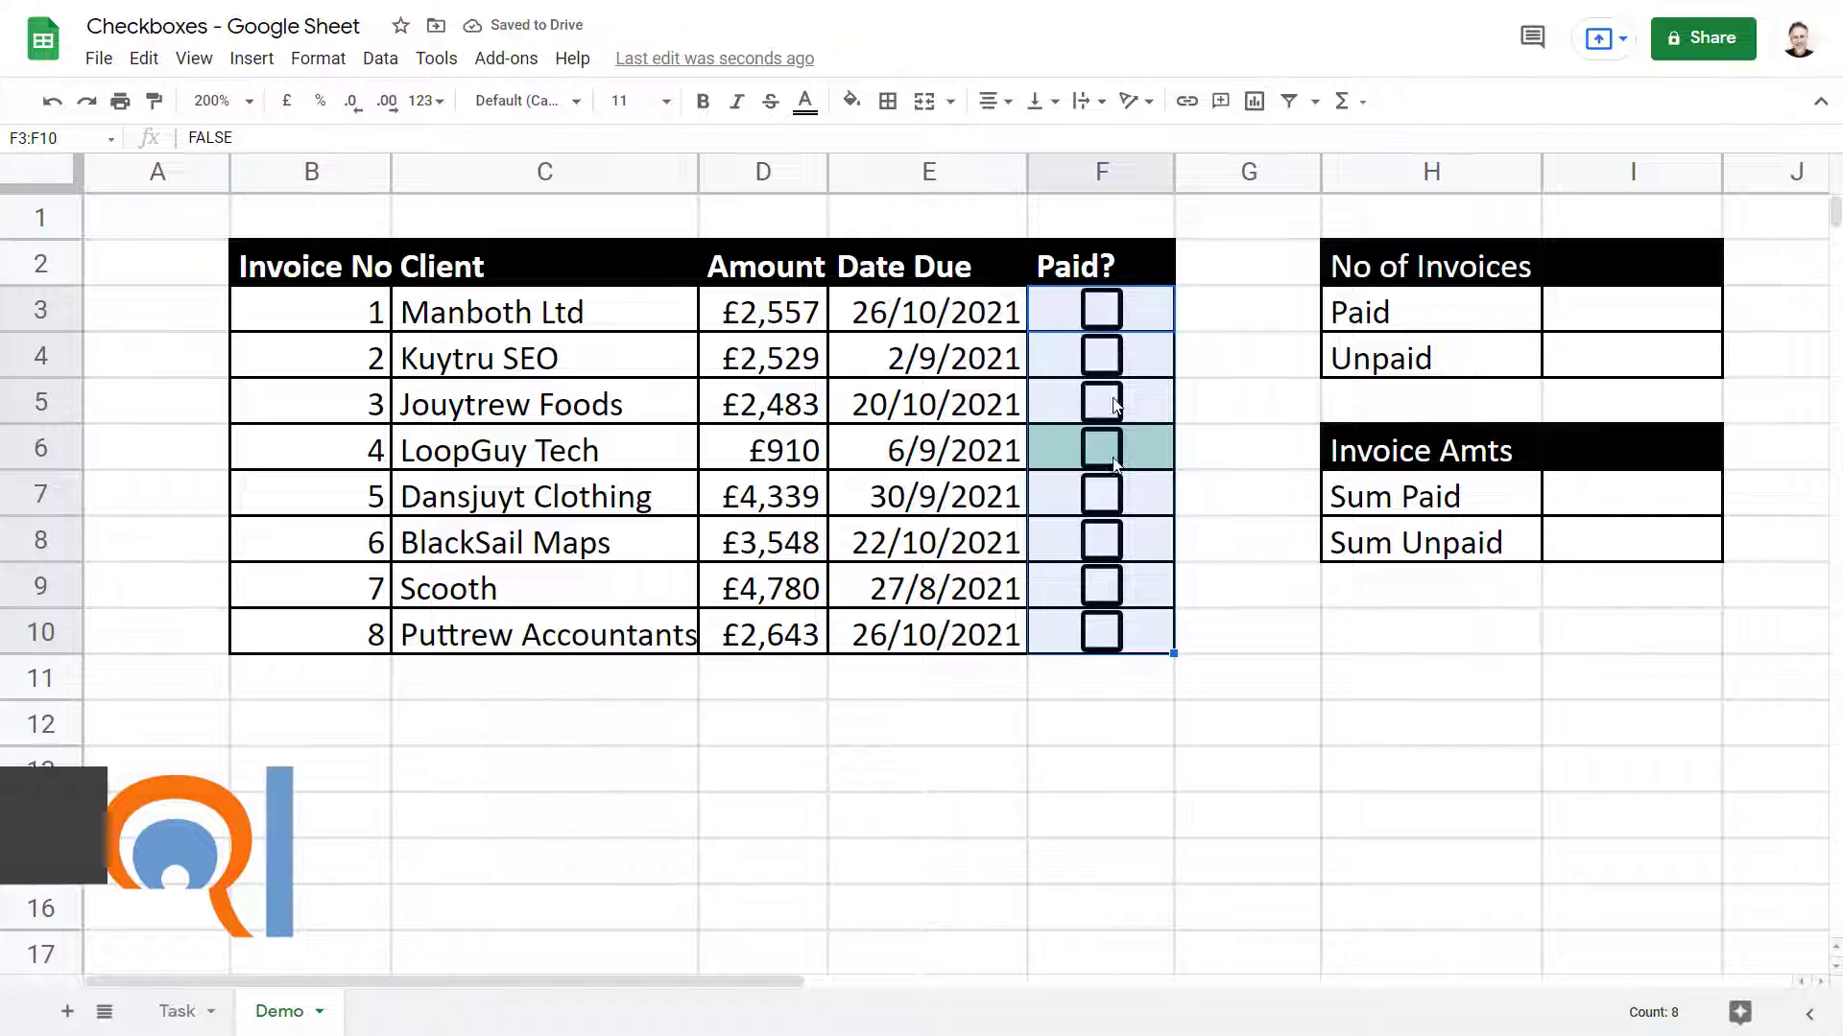
{"action": "left_click", "coordinate": [1234, 370]}
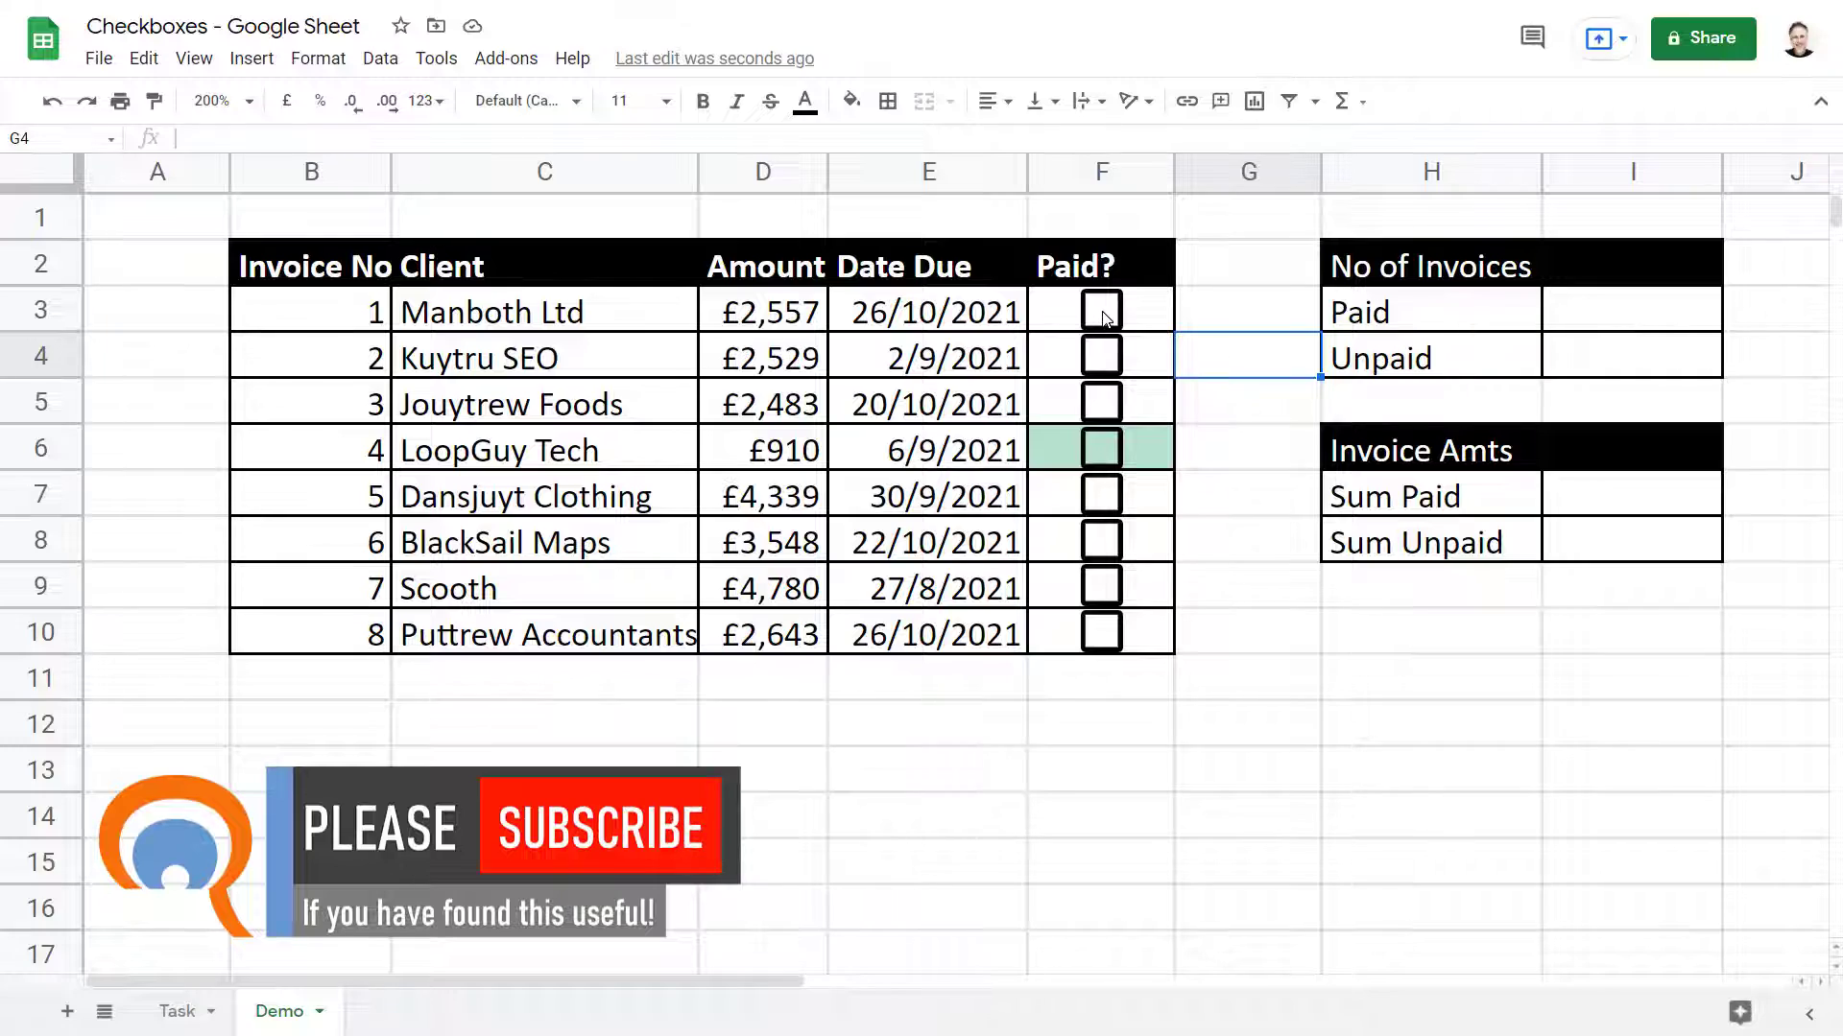
{"action": "left_click", "coordinate": [1102, 315]}
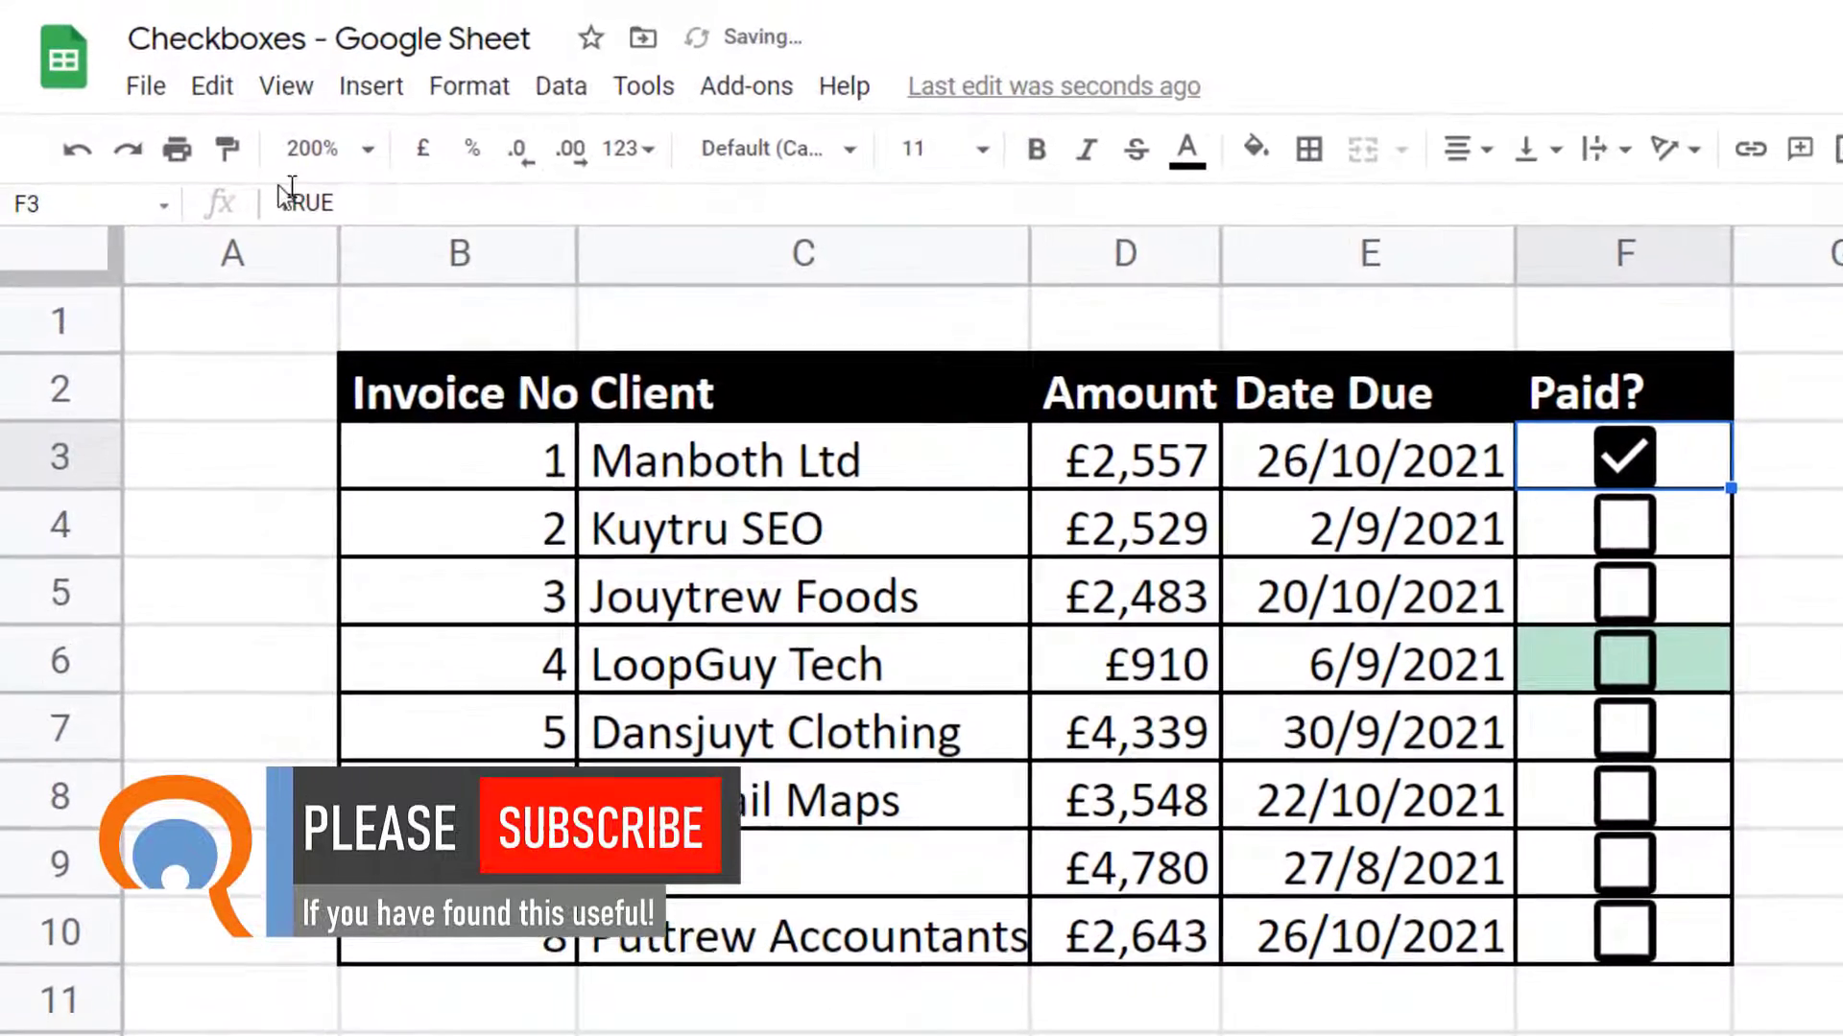
{"action": "left_click", "coordinate": [1612, 469]}
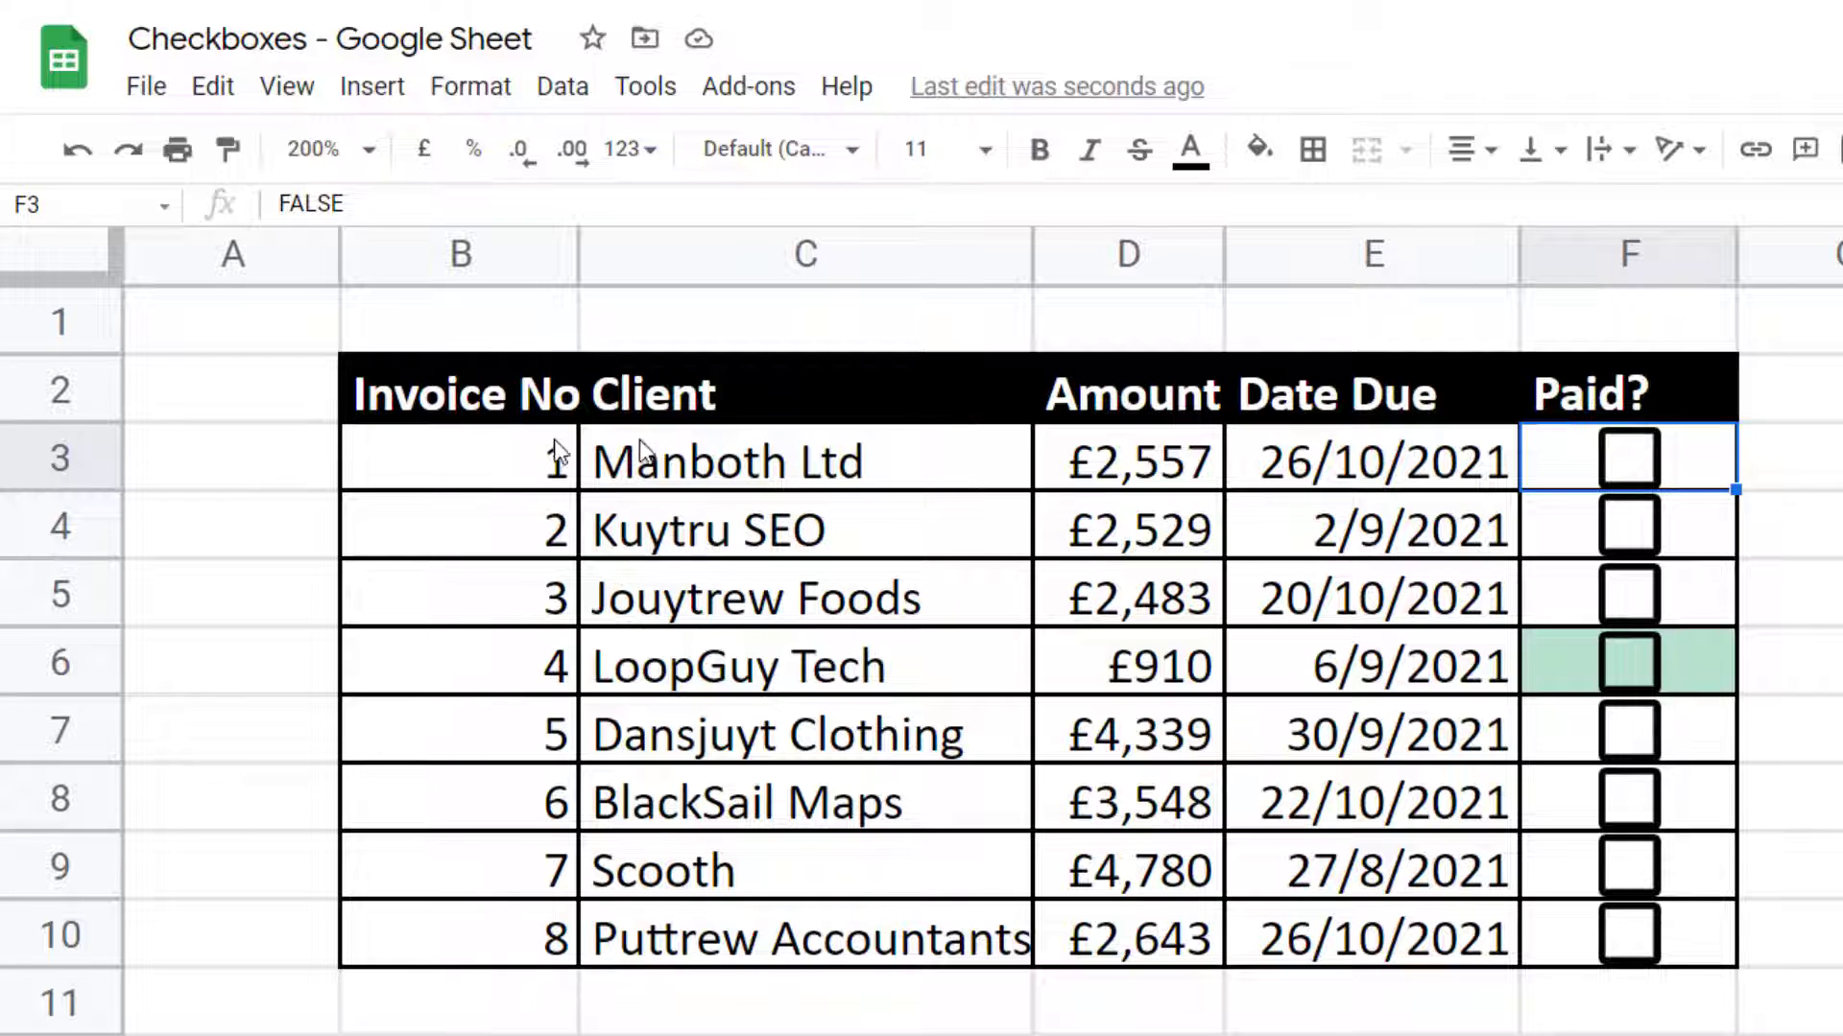
{"action": "left_click", "coordinate": [1632, 457]}
{"action": "left_click", "coordinate": [1633, 457]}
Step: Start a conditional format rule on B3:F10 using a custom formula beginning =F3=
{"action": "left_click_drag", "start_coordinate": [432, 454], "coordinate": [1632, 940]}
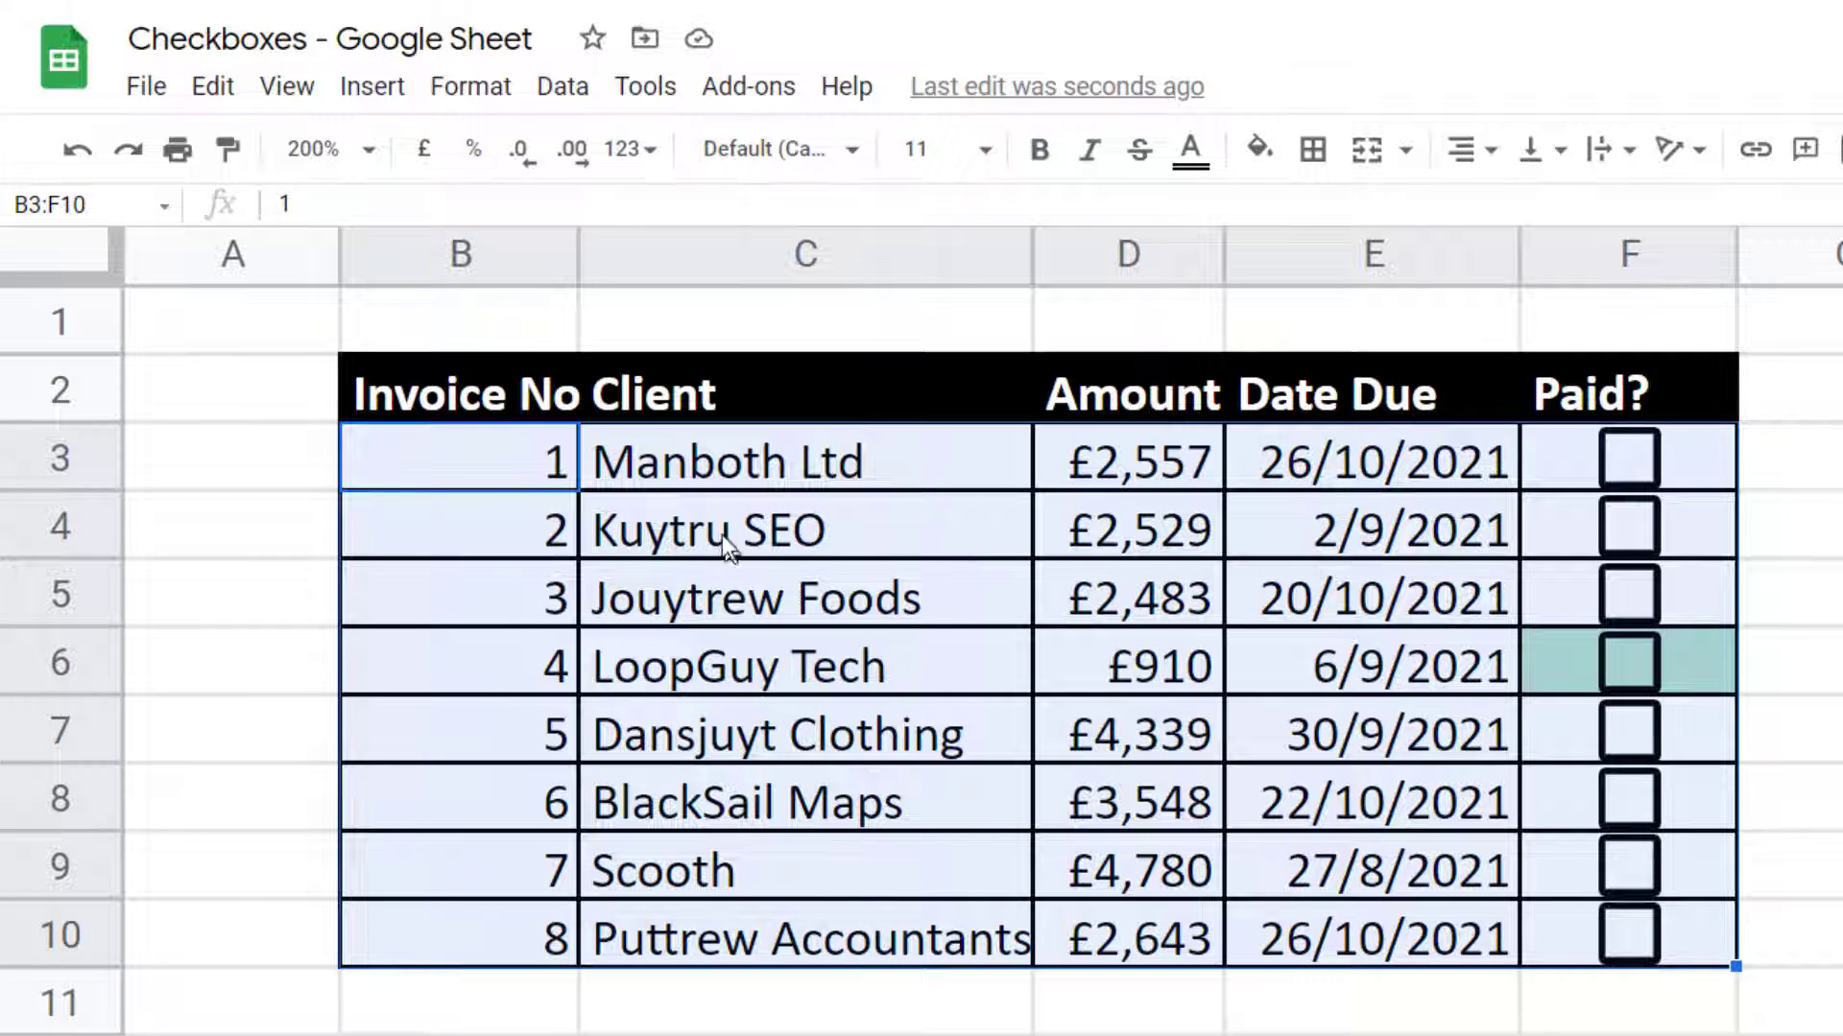
{"action": "left_click", "coordinate": [471, 86]}
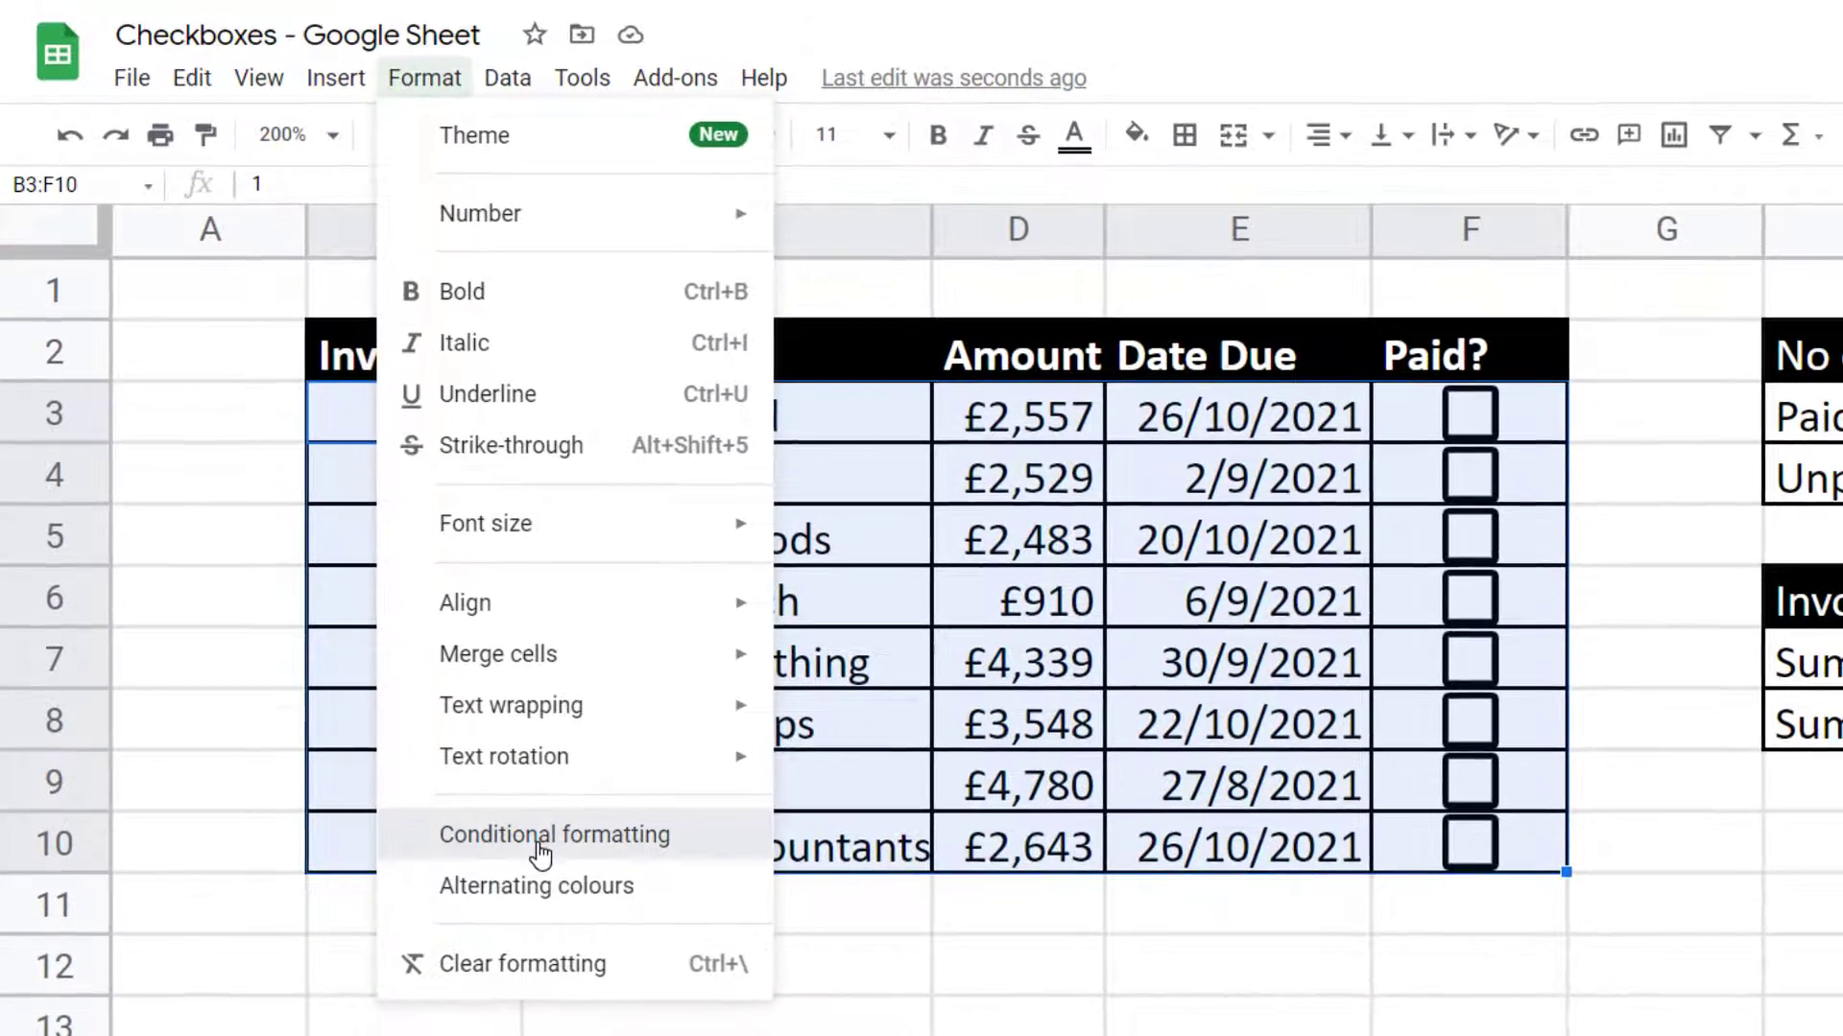
{"action": "left_click", "coordinate": [542, 849]}
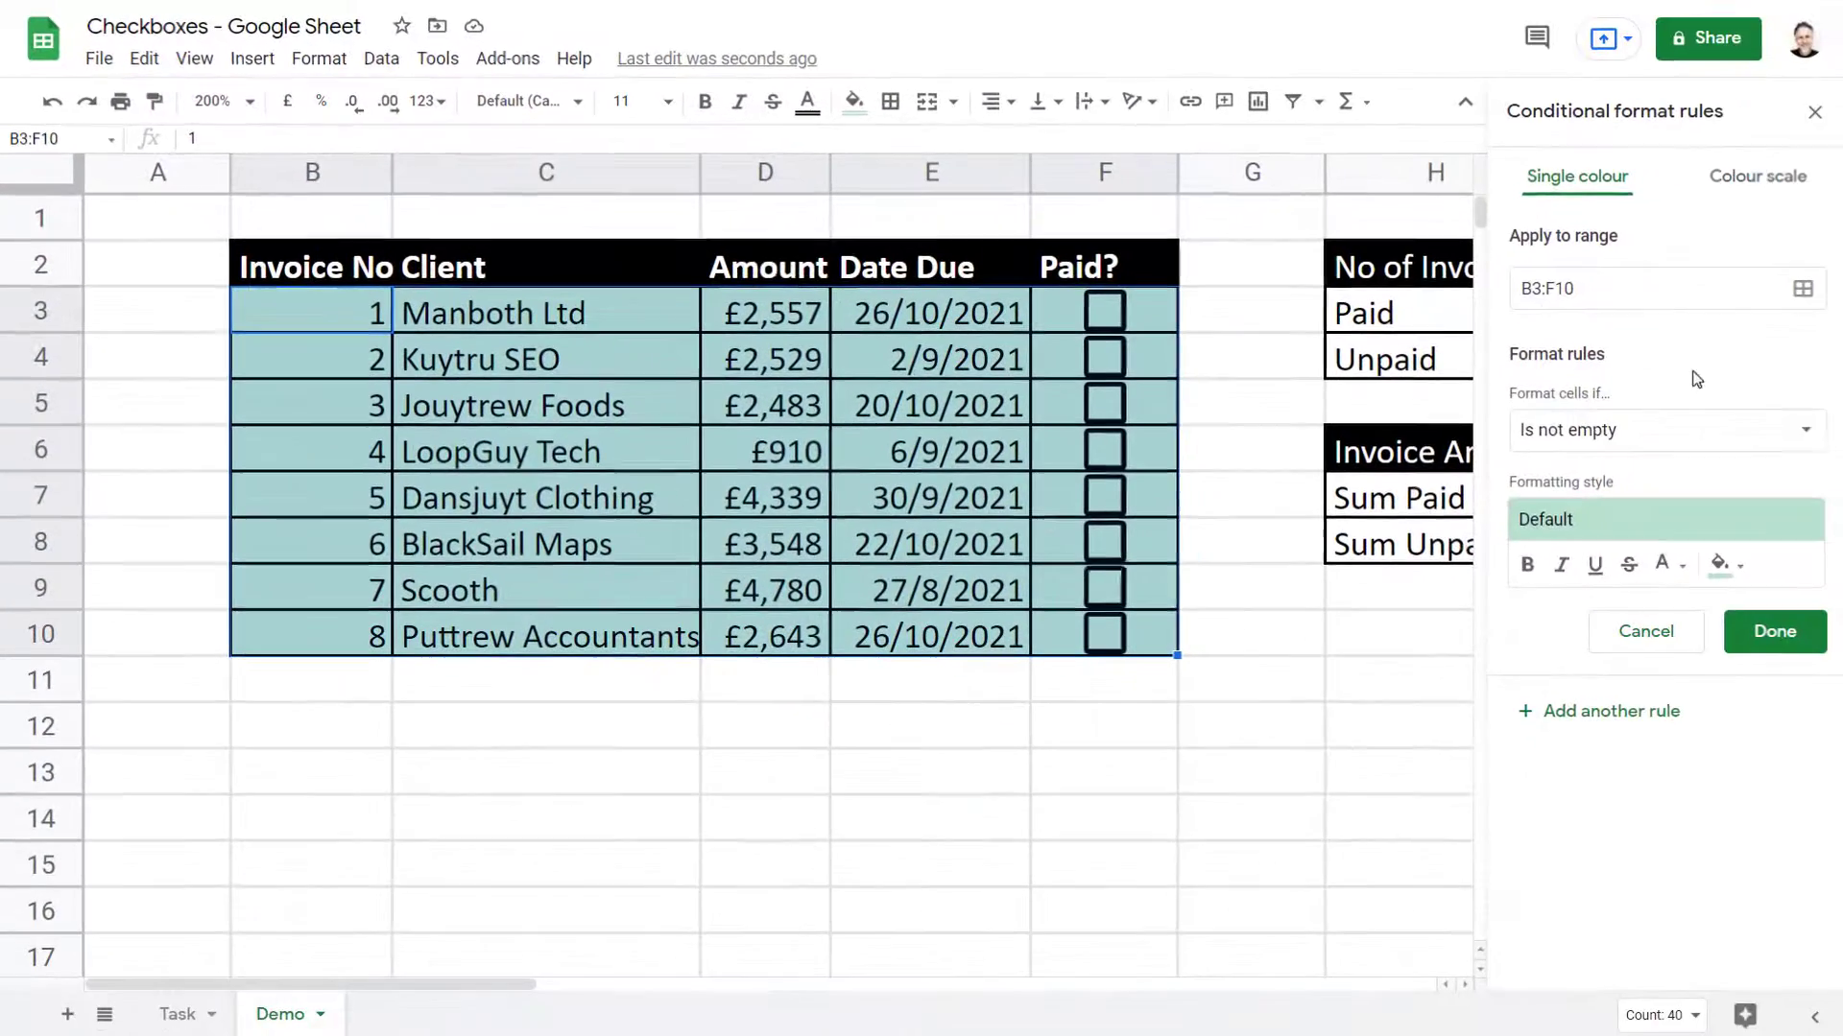
{"action": "left_click", "coordinate": [1804, 435]}
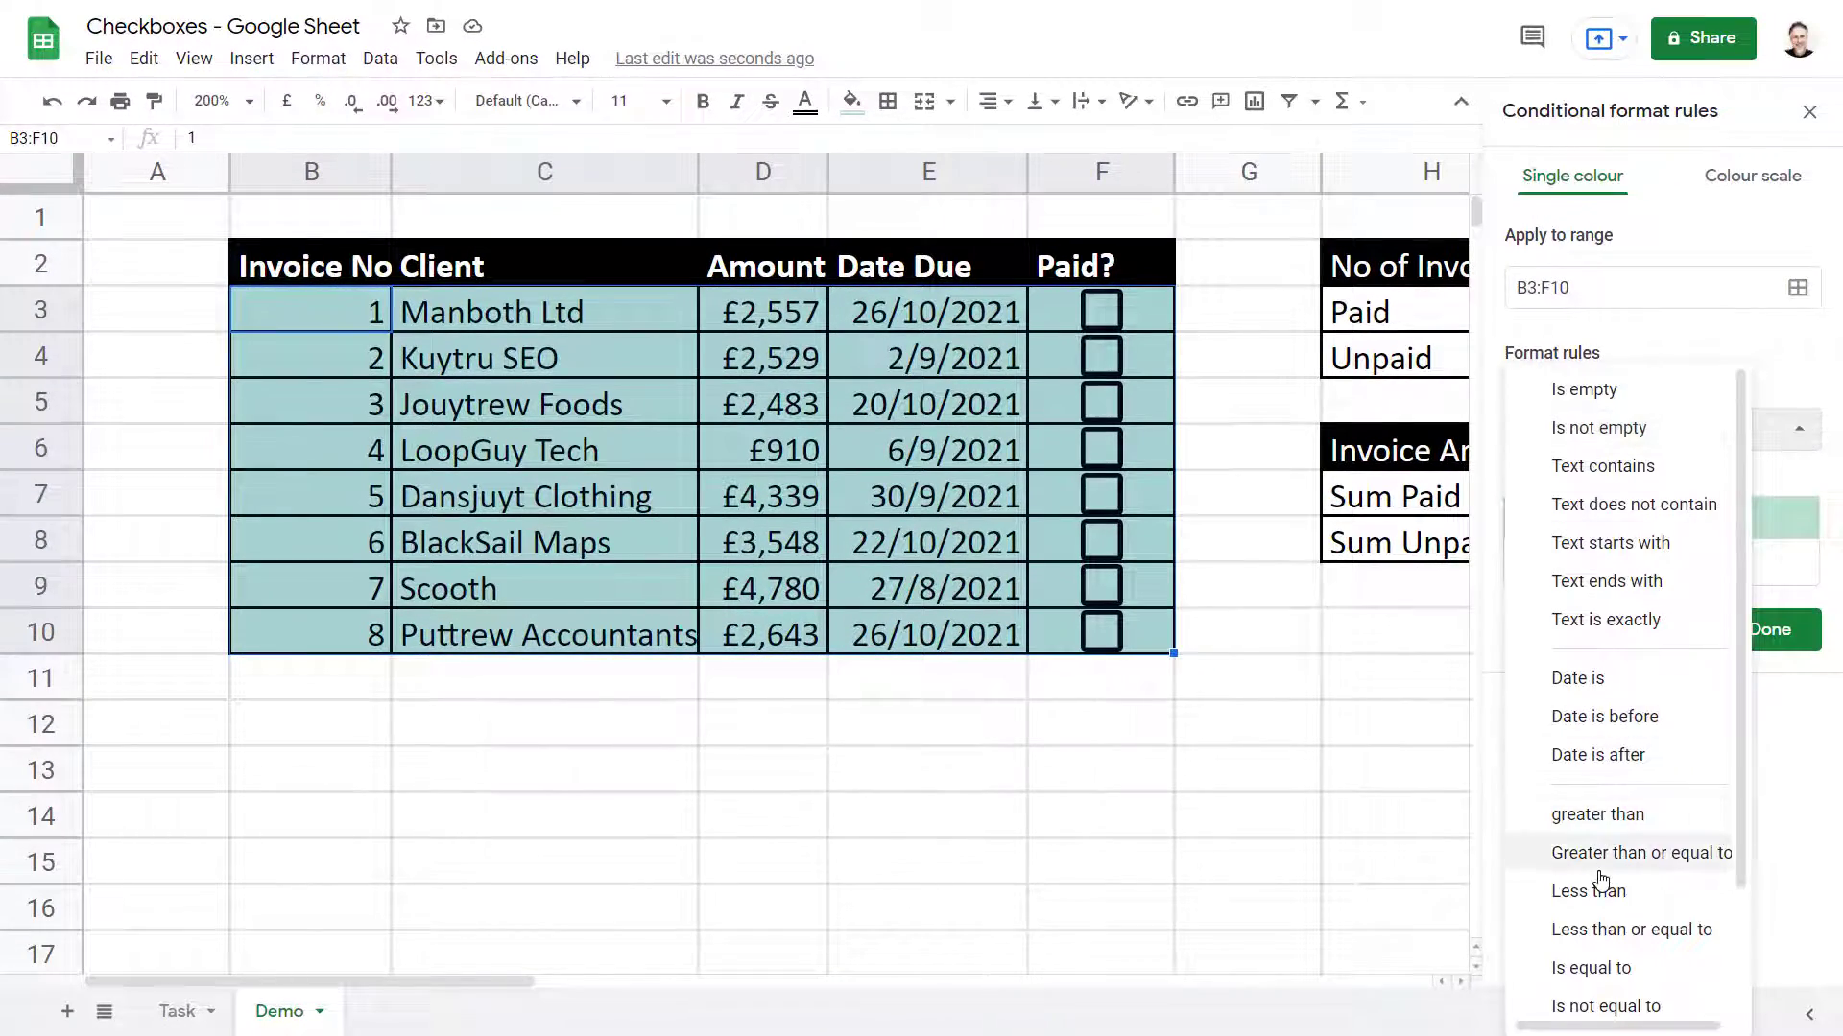
{"action": "scroll", "coordinate": [1601, 876], "scroll_direction": "down", "scroll_amount": 2}
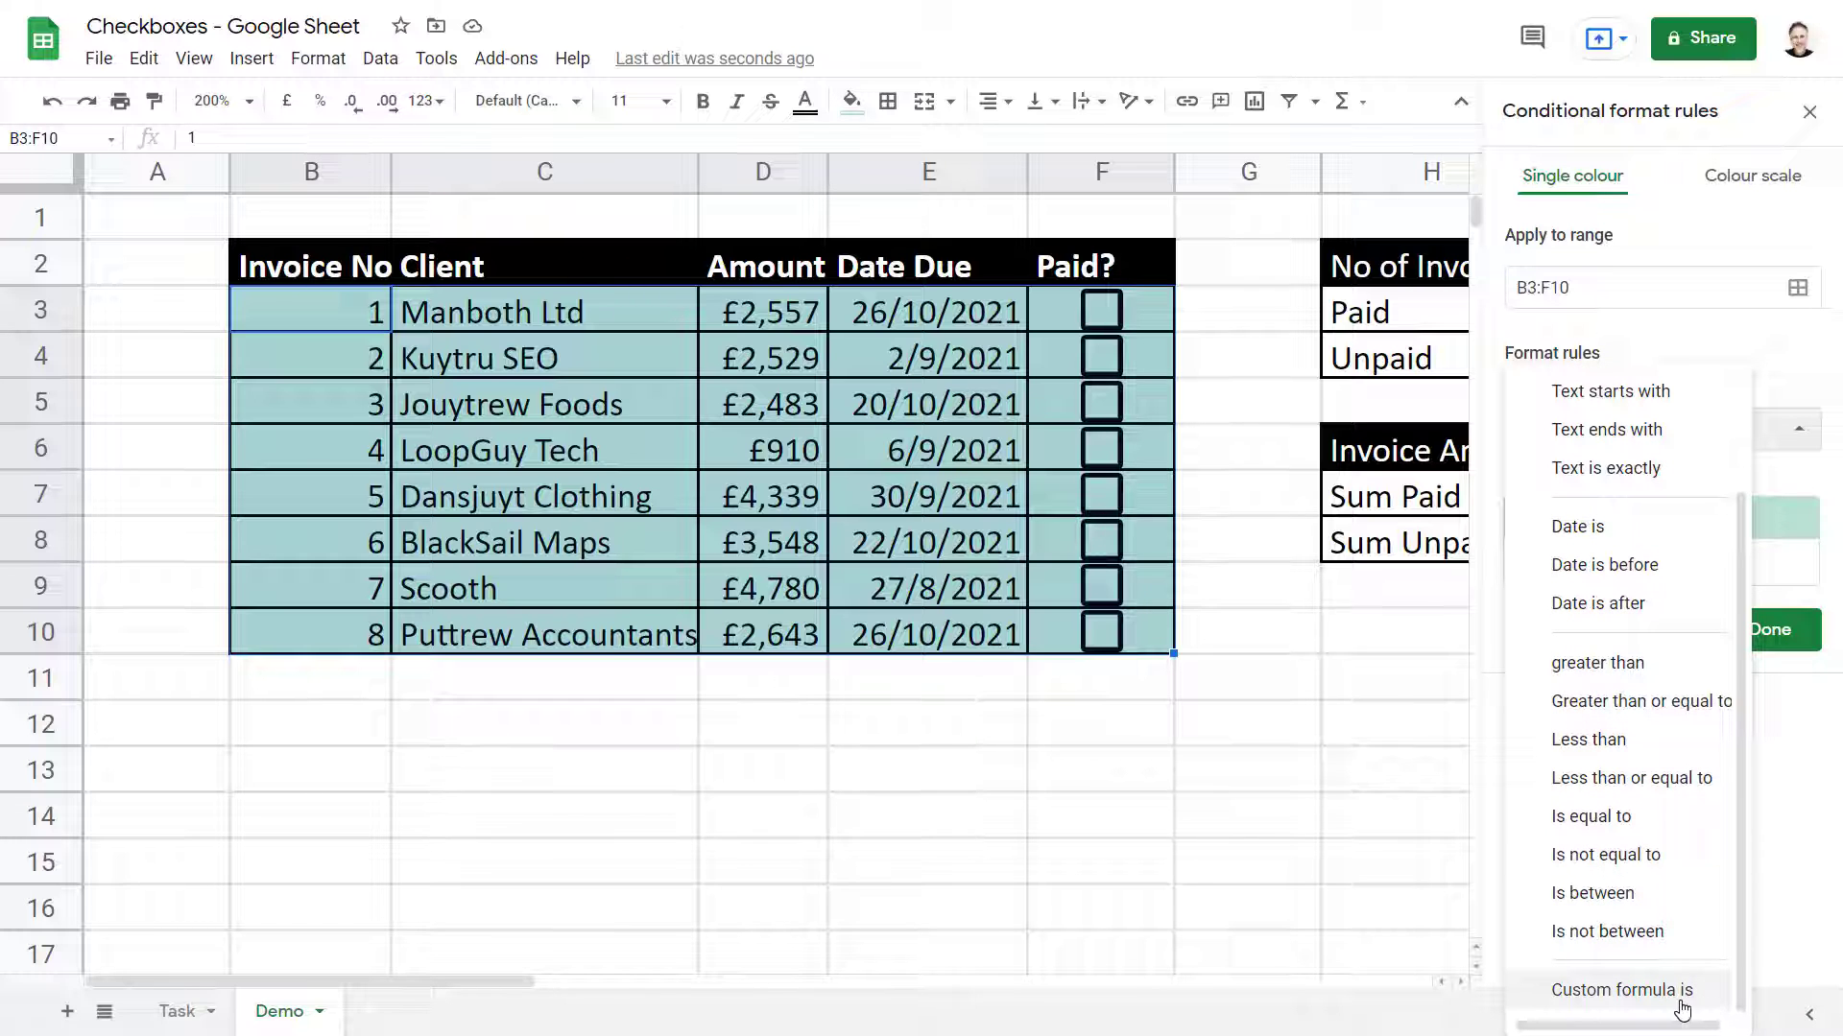
{"action": "left_click", "coordinate": [1622, 989]}
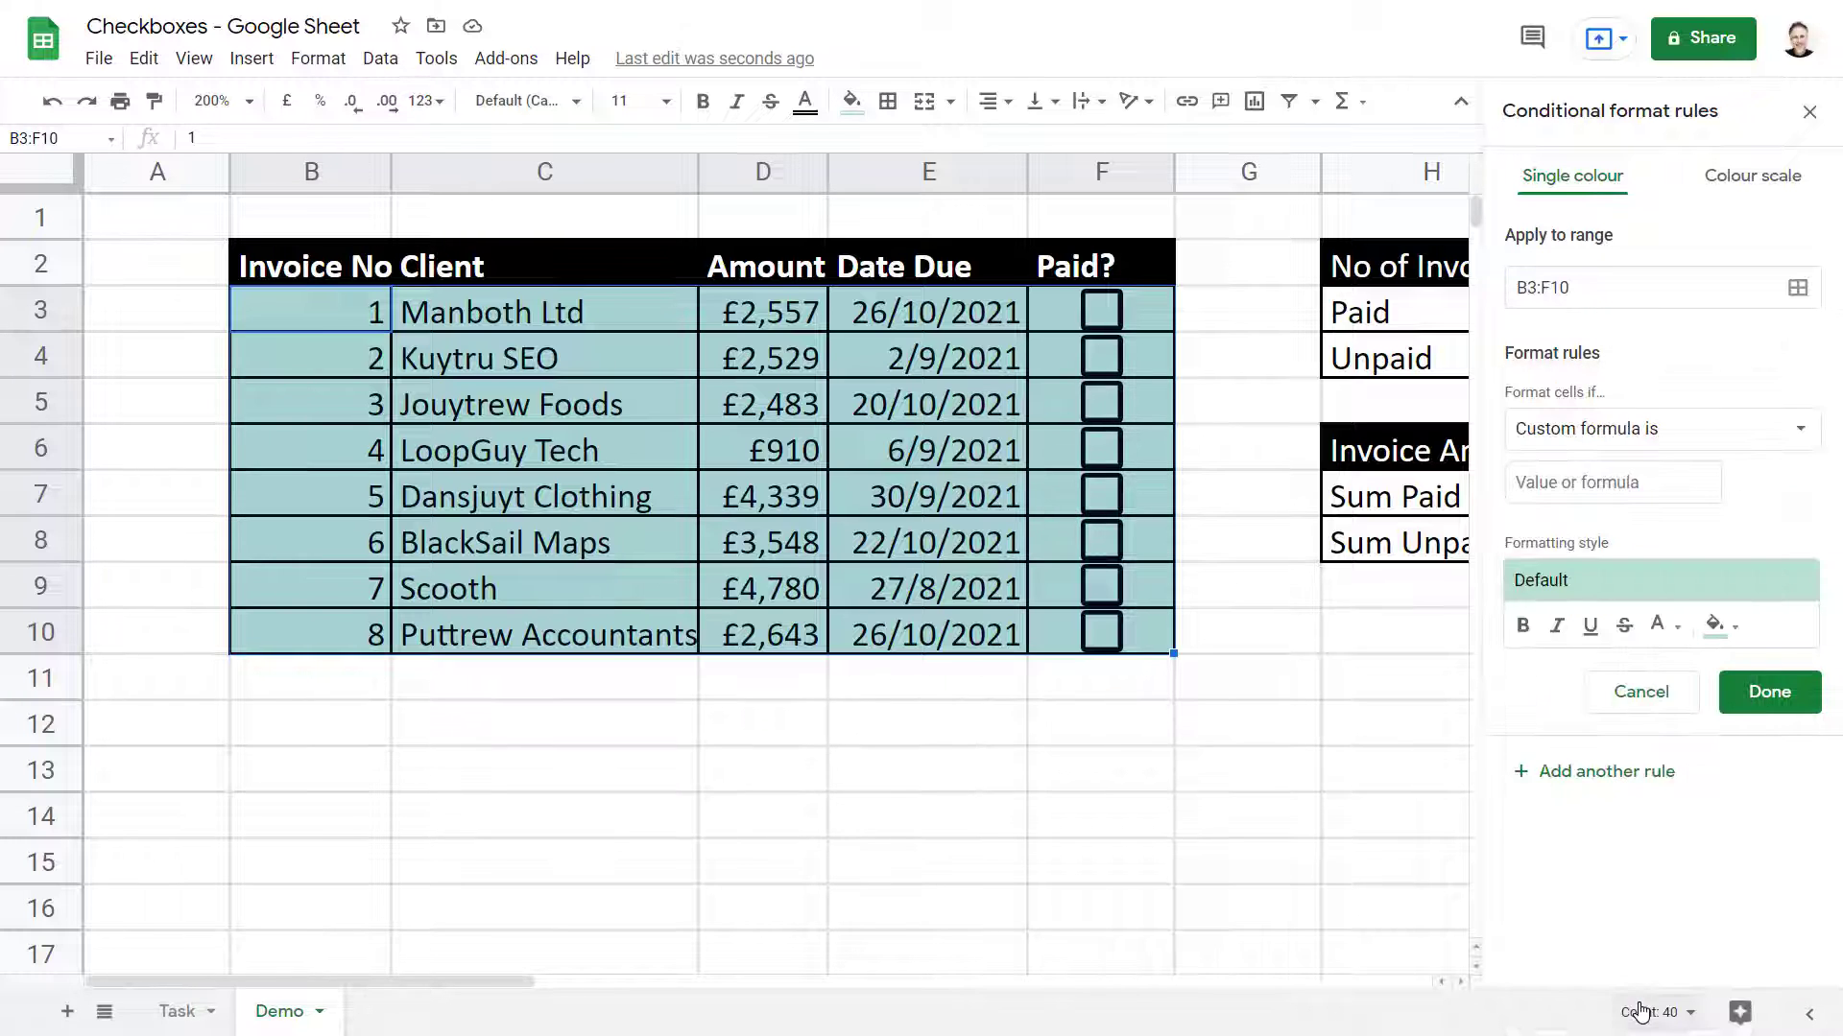
{"action": "left_click", "coordinate": [1502, 465]}
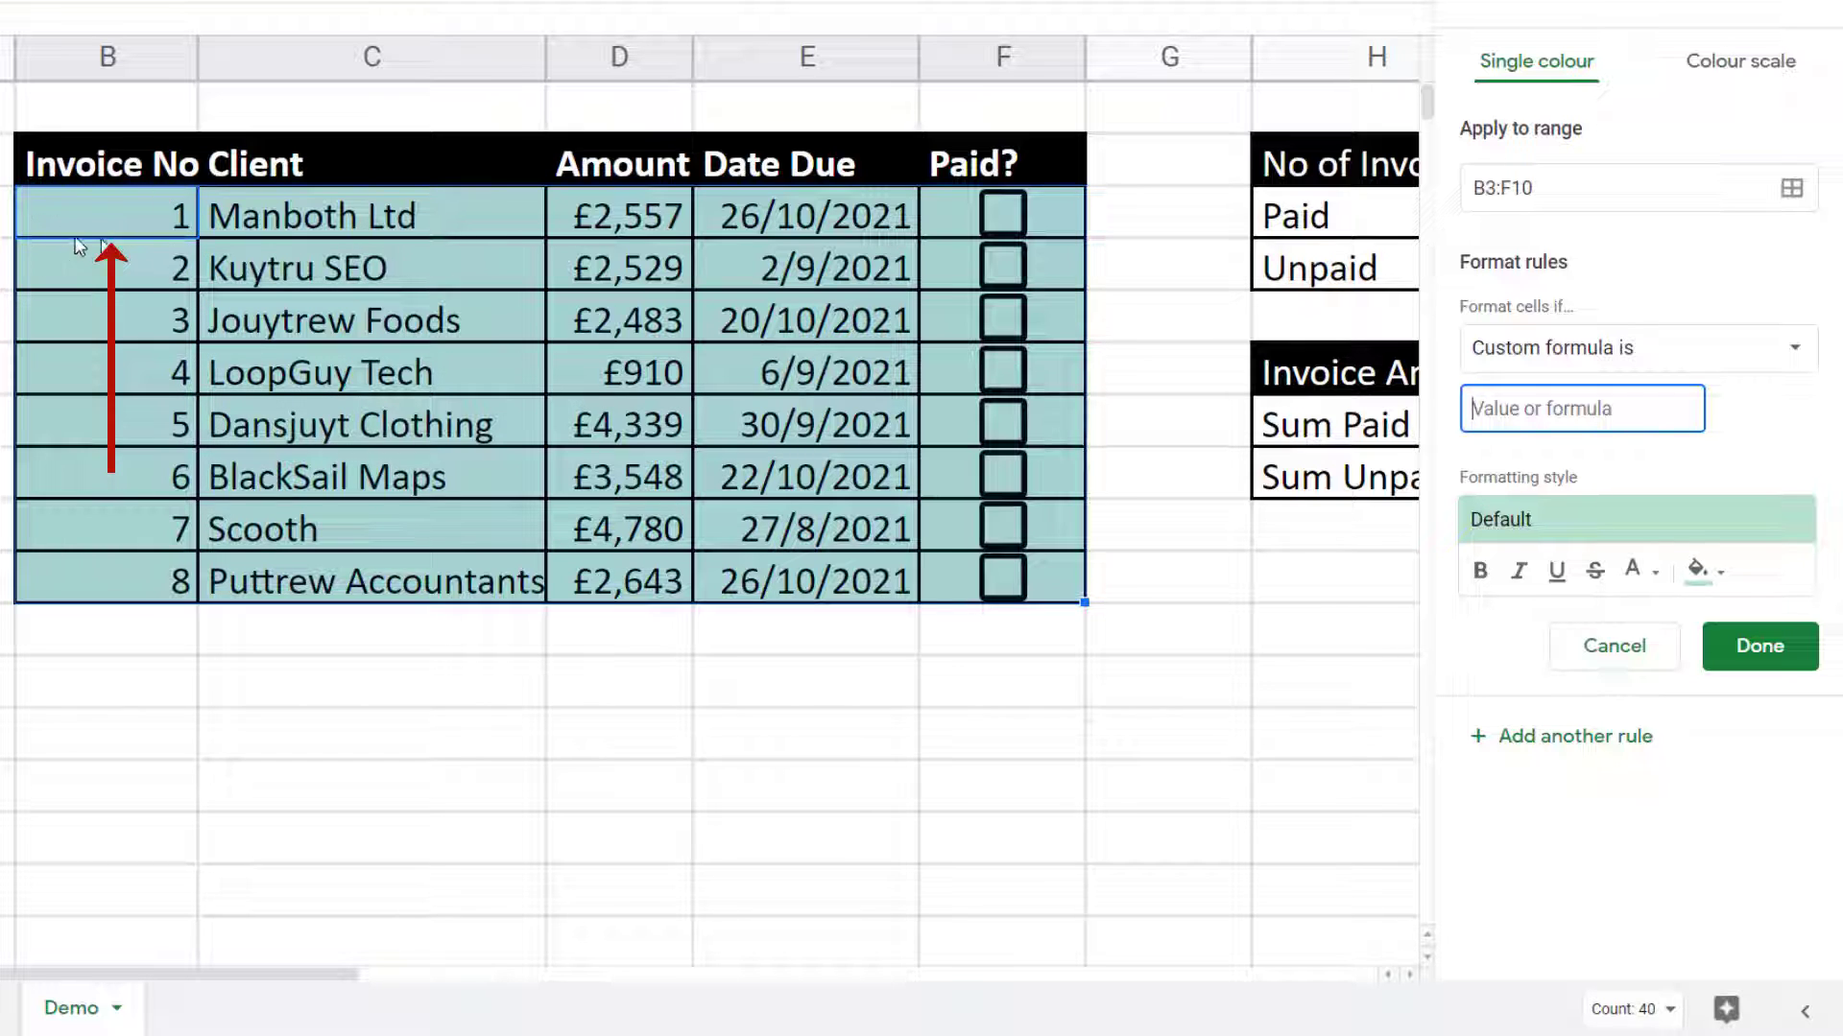
{"action": "type", "text": "="}
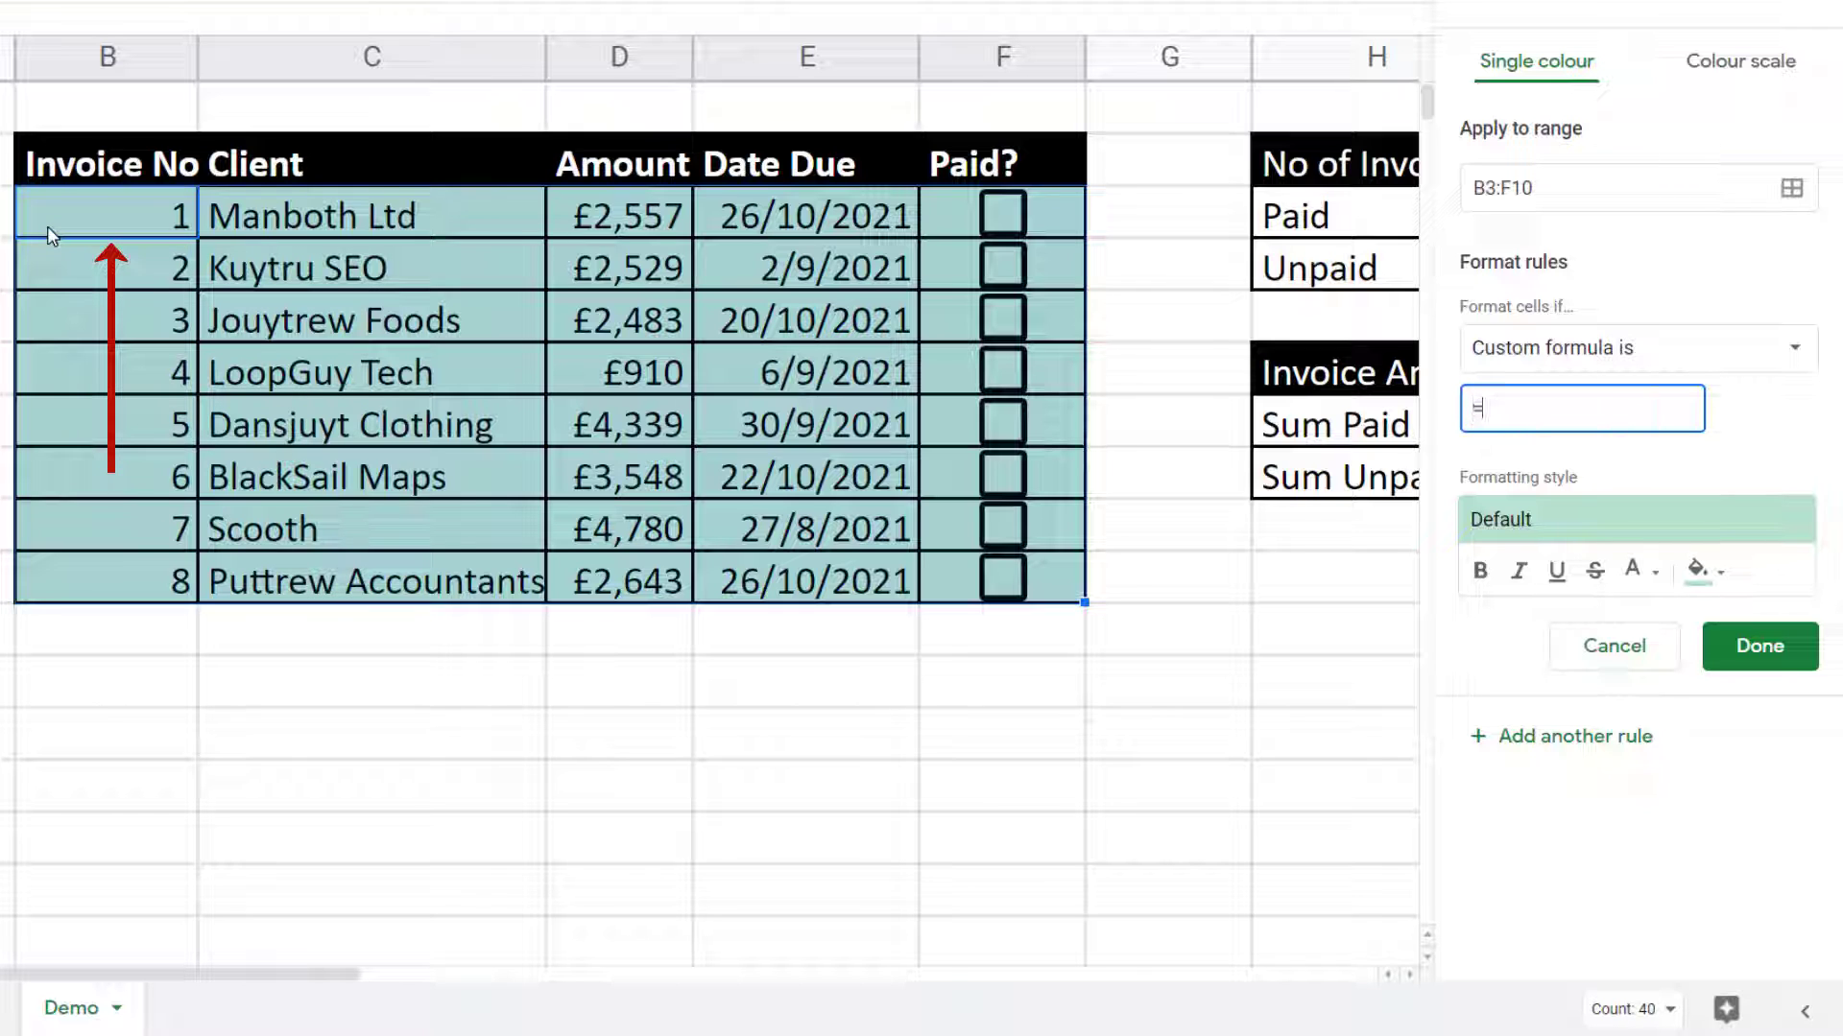
{"action": "type", "text": "F3=TRUE"}
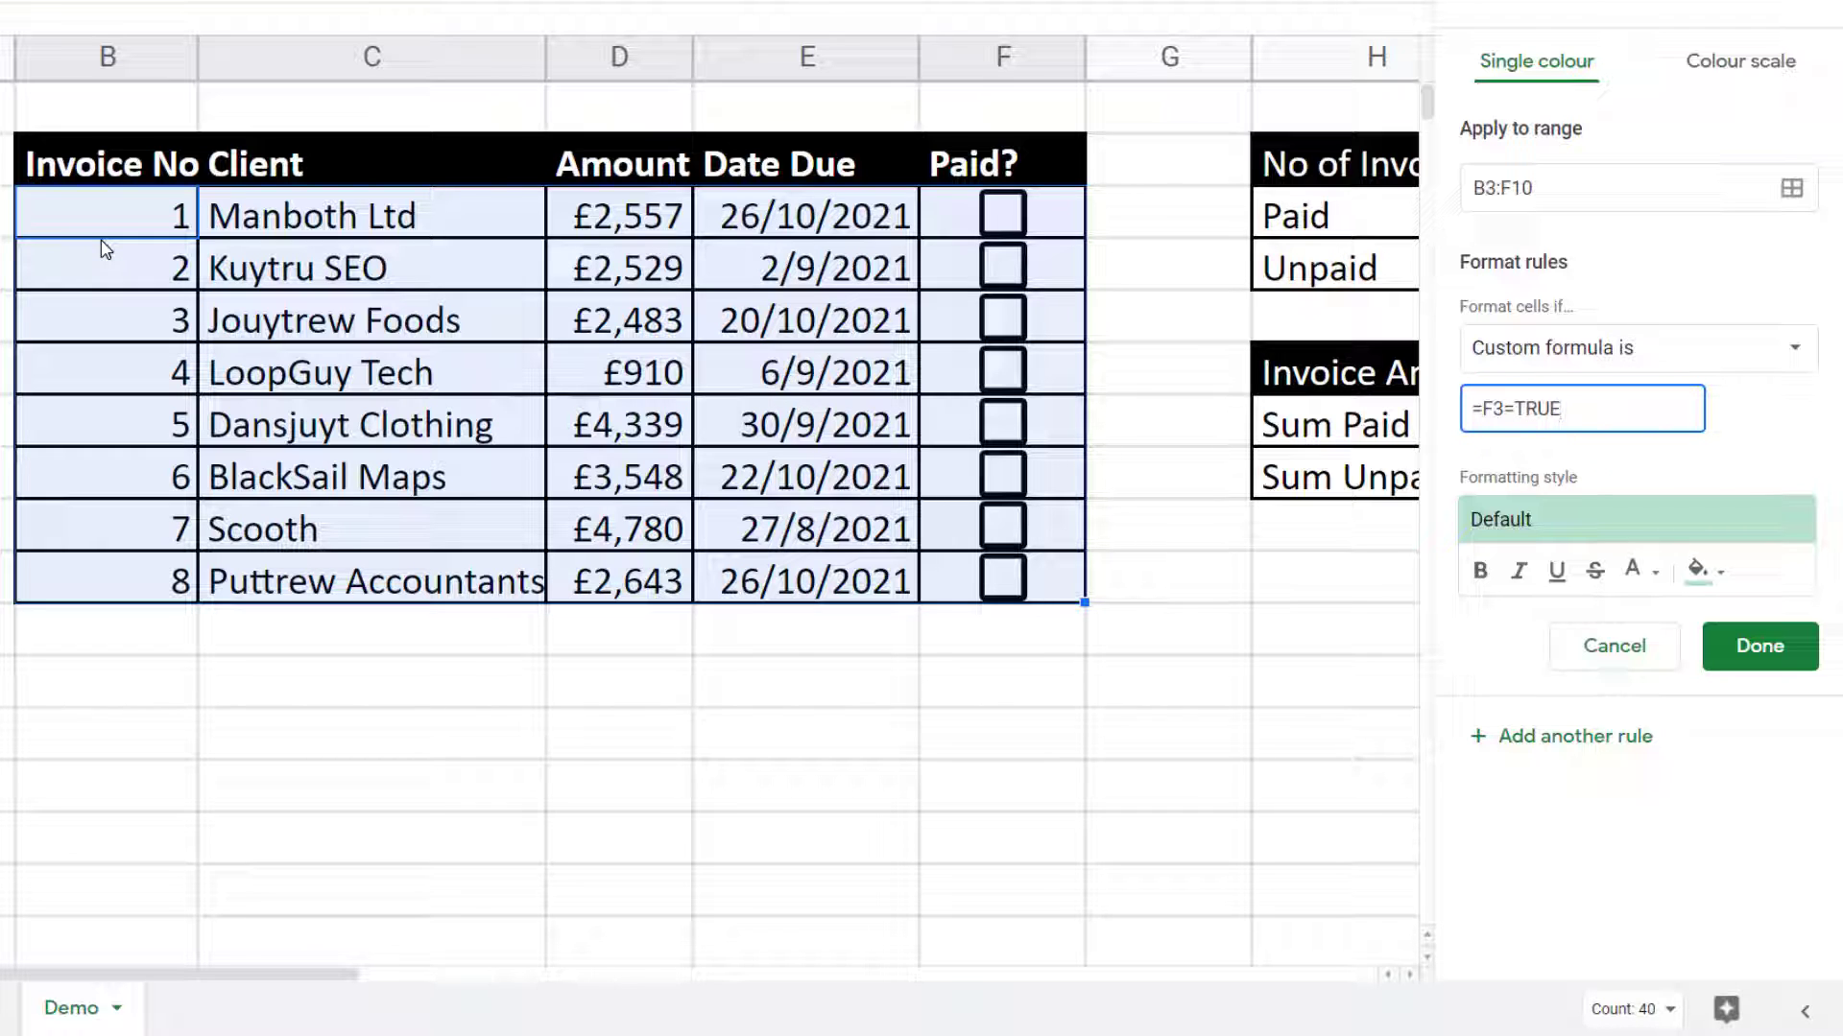
Step: Give the =F3=TRUE rule cornflower blue fill and white text, save it, and tick F3 to test
{"action": "left_click", "coordinate": [1482, 409]}
{"action": "left_click", "coordinate": [1723, 578]}
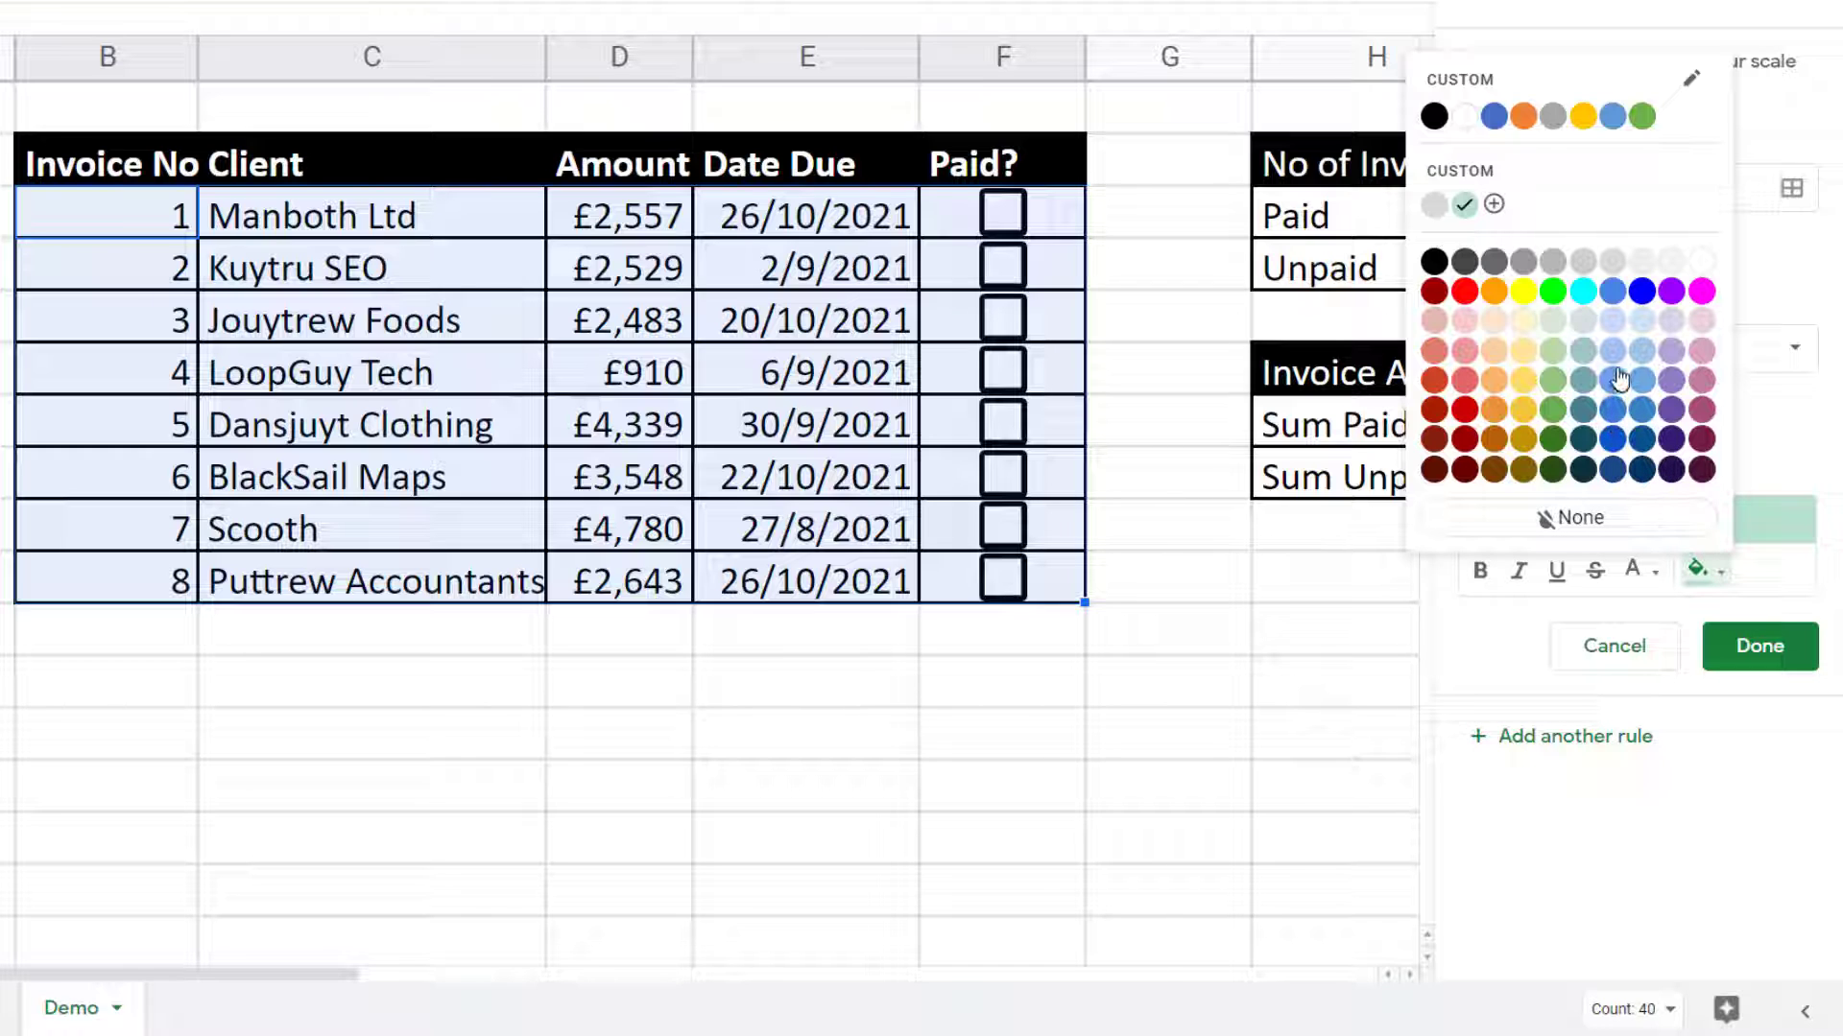
{"action": "left_click", "coordinate": [1614, 293]}
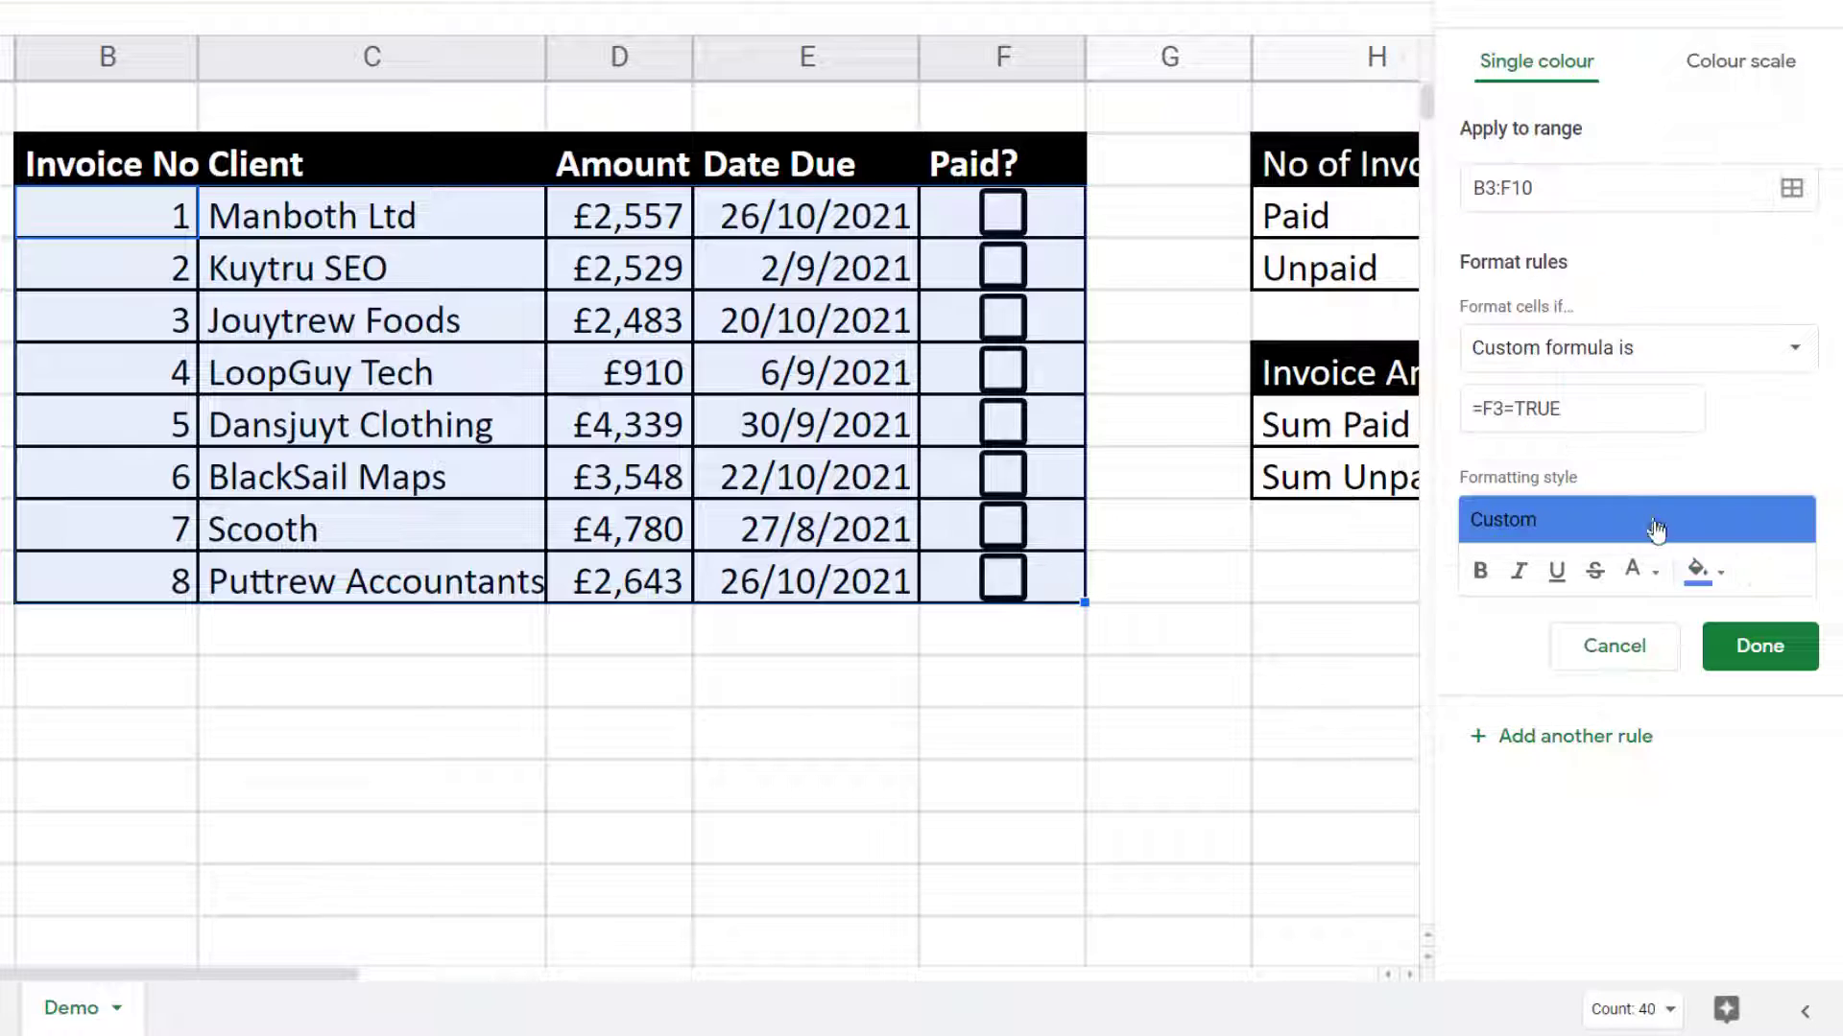
{"action": "left_click", "coordinate": [1635, 570]}
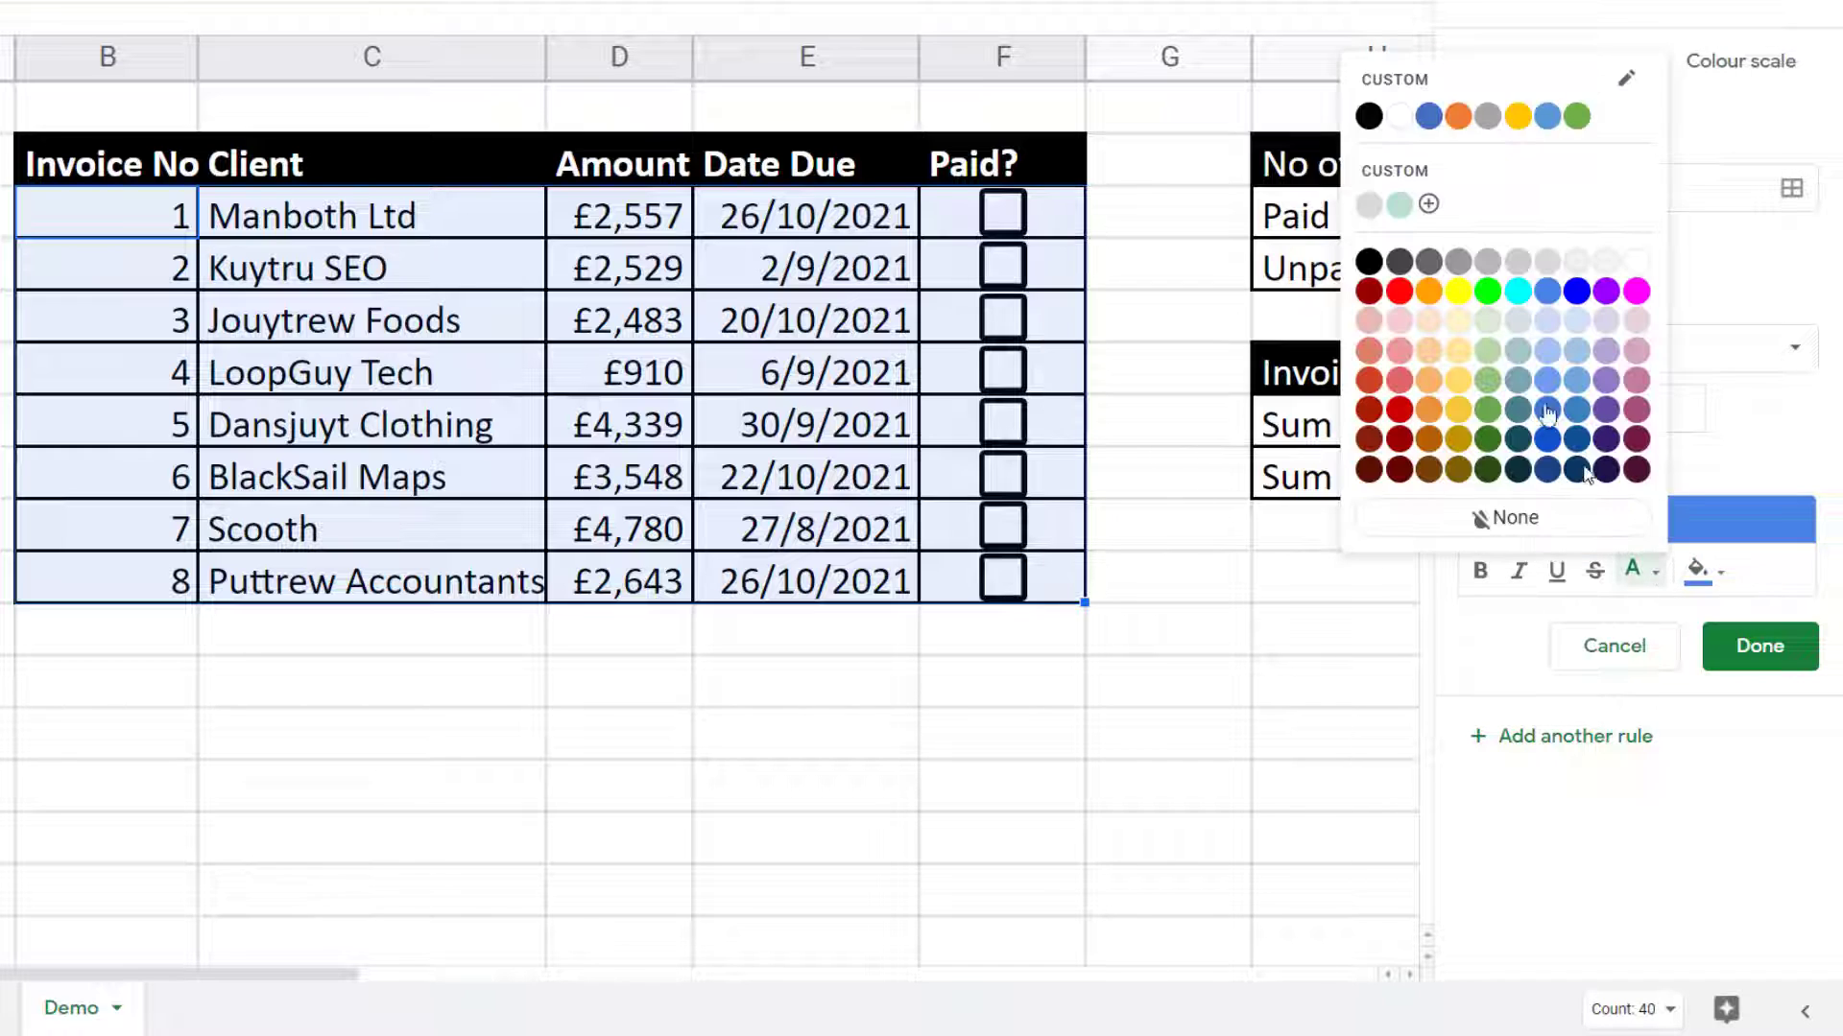
{"action": "left_click", "coordinate": [1402, 119]}
{"action": "left_click", "coordinate": [1759, 647]}
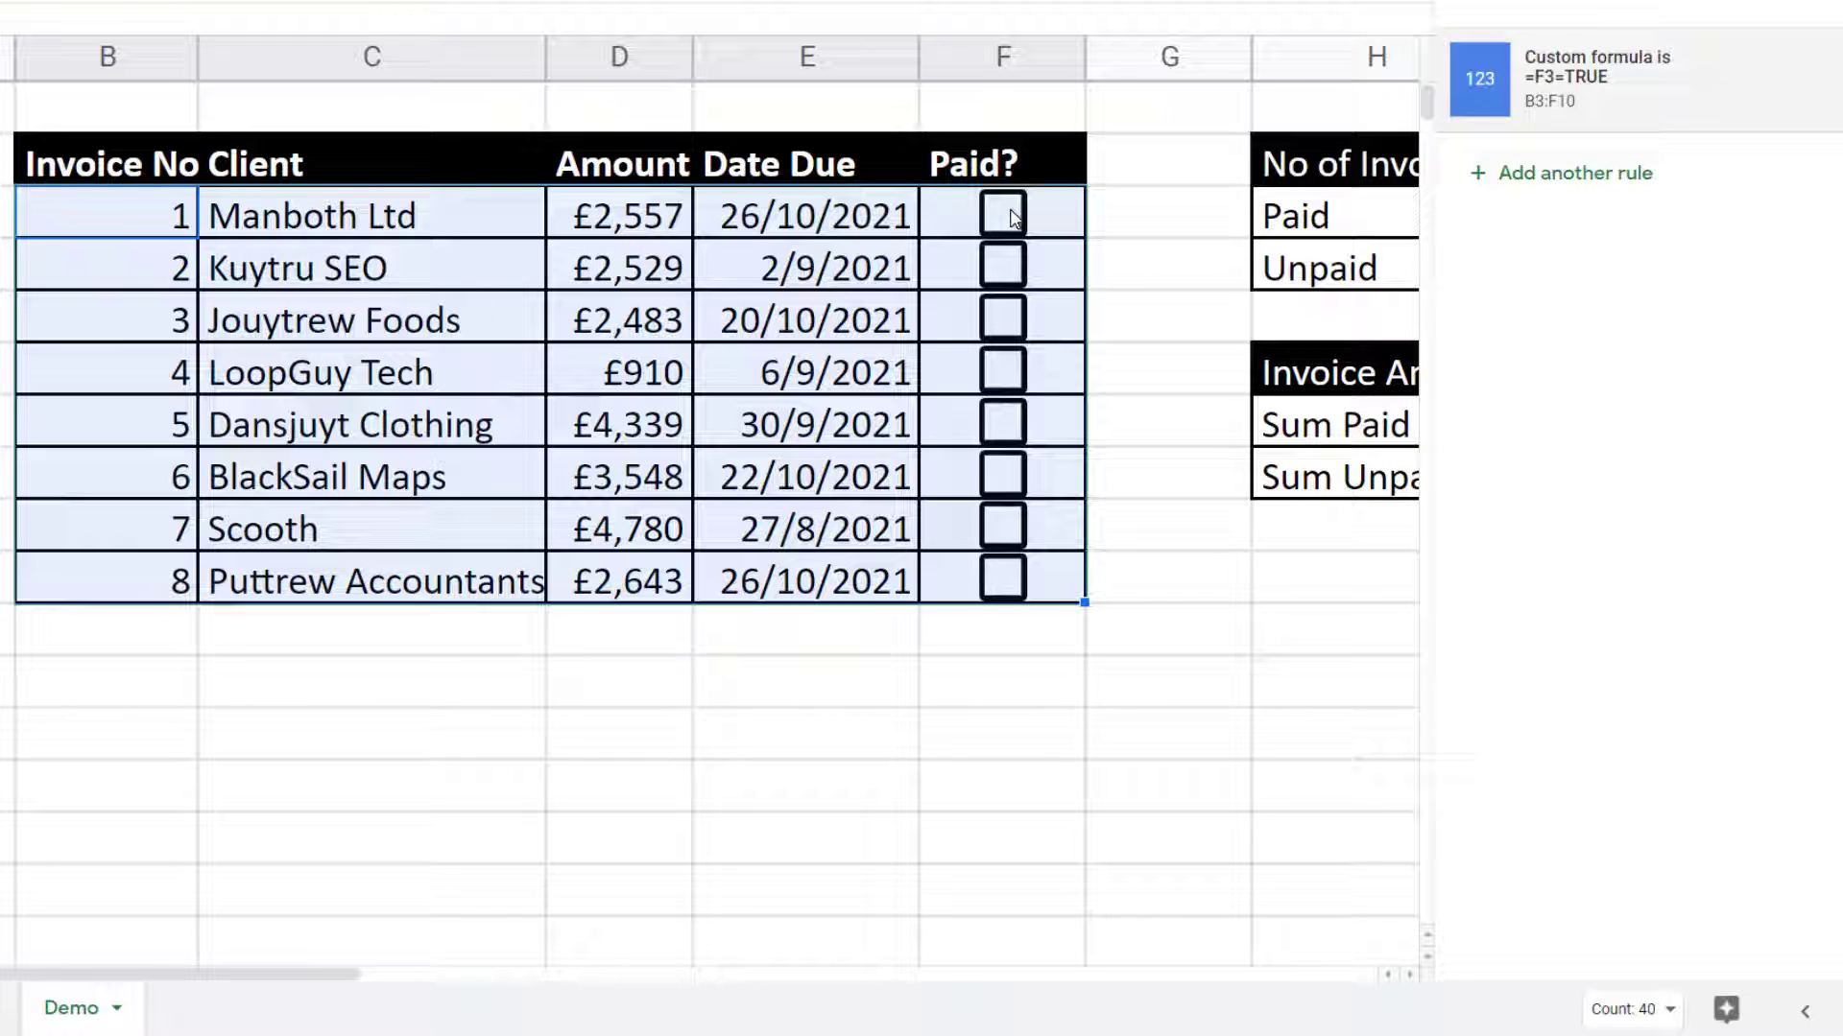
{"action": "left_click", "coordinate": [1003, 214]}
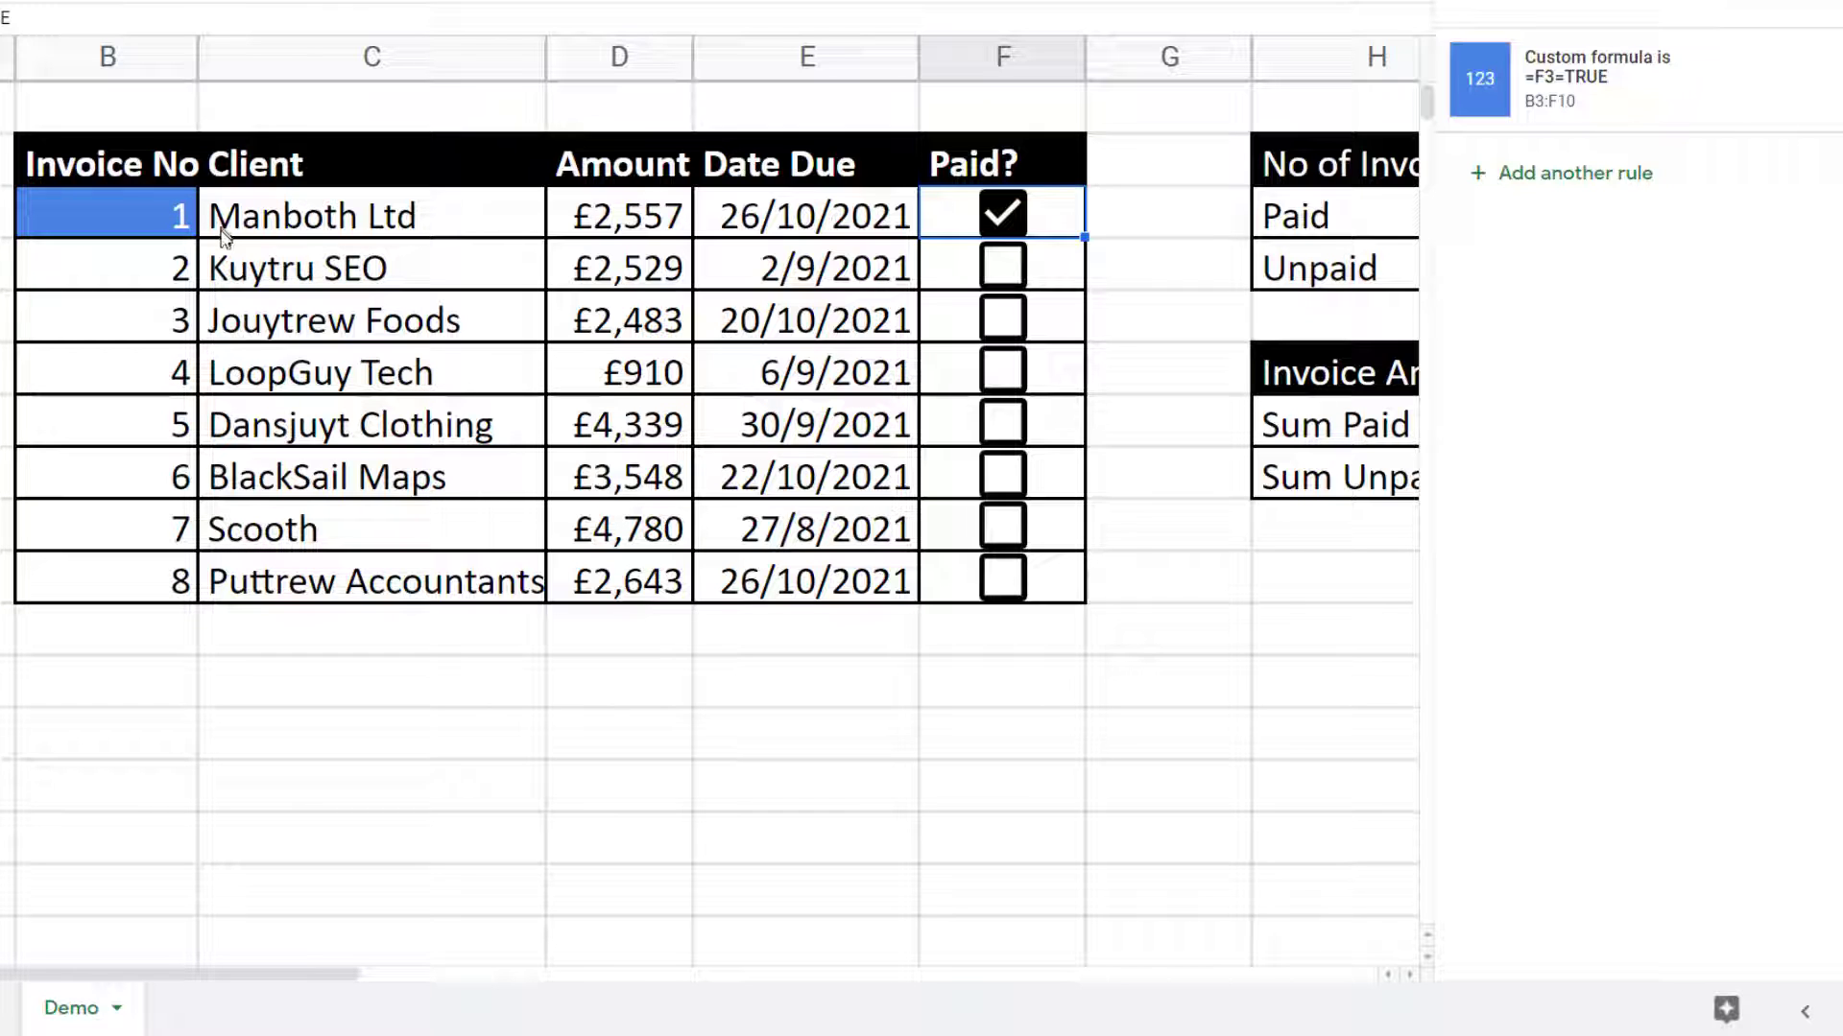
Step: Reopen the =F3=TRUE rule and put the cursor in its custom formula box
{"action": "left_click", "coordinate": [144, 219]}
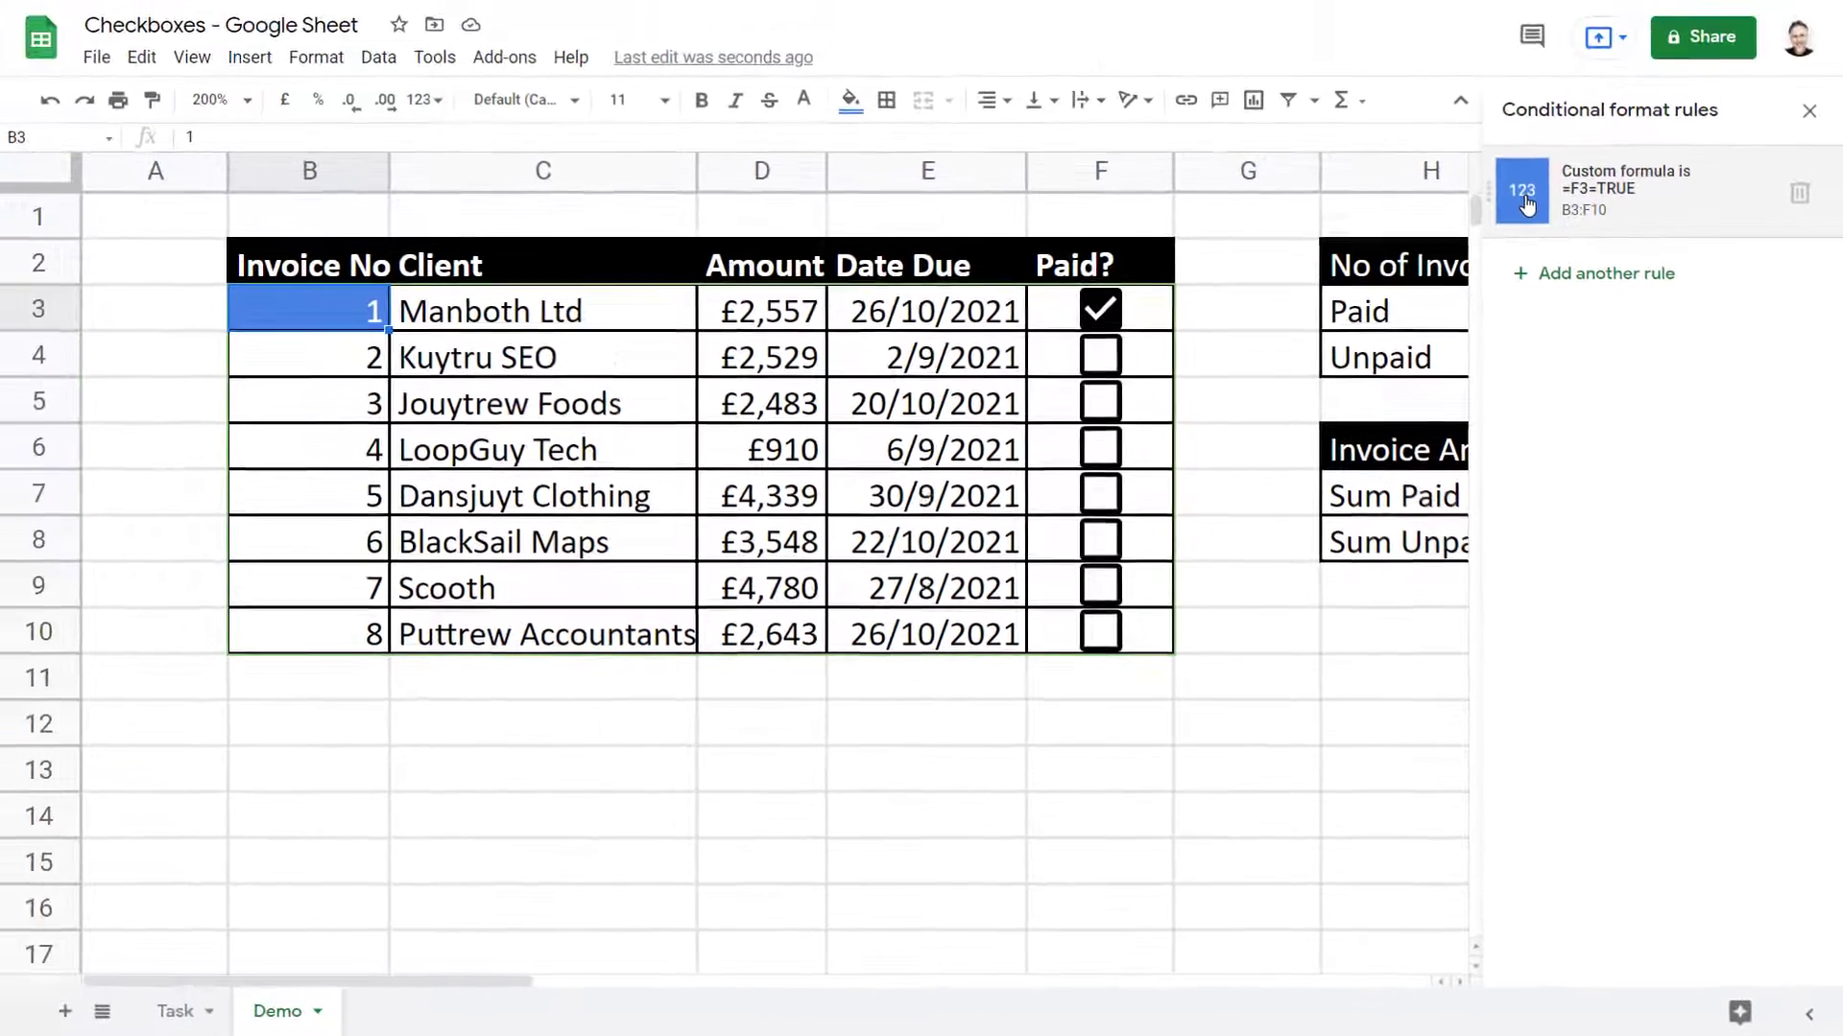
{"action": "left_click", "coordinate": [1484, 96]}
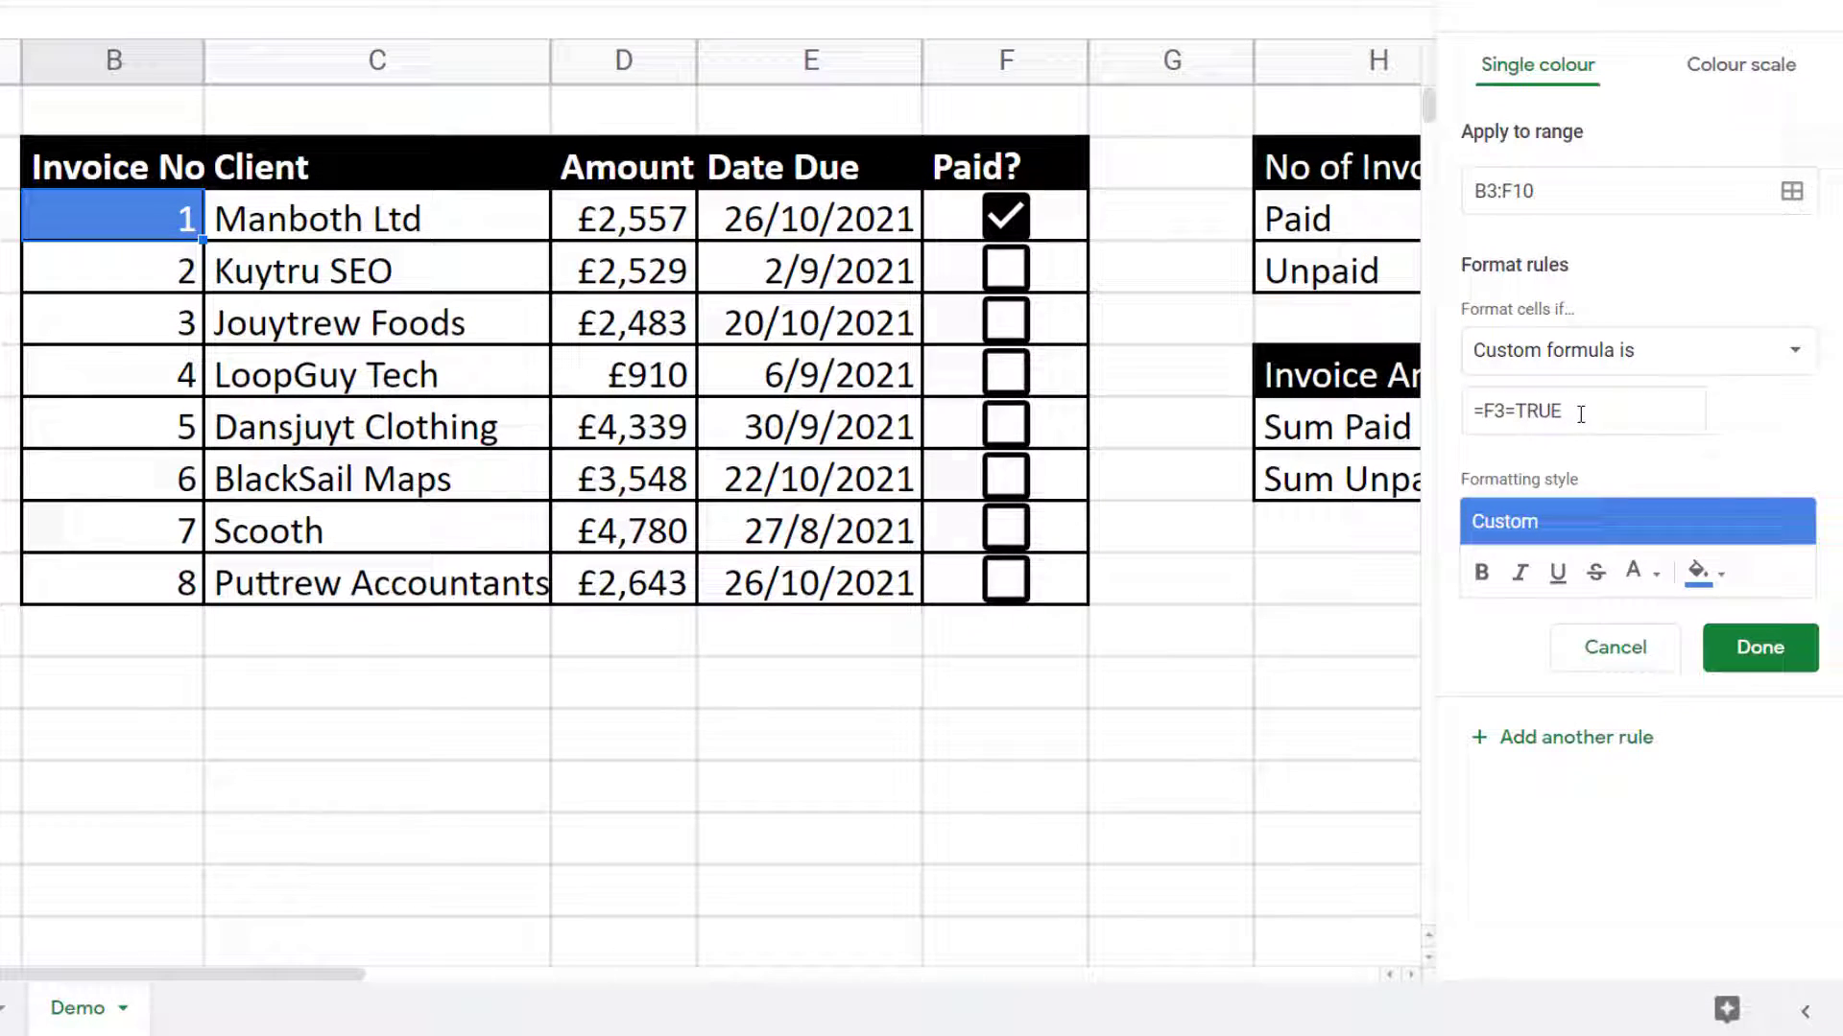
{"action": "left_click", "coordinate": [1612, 484]}
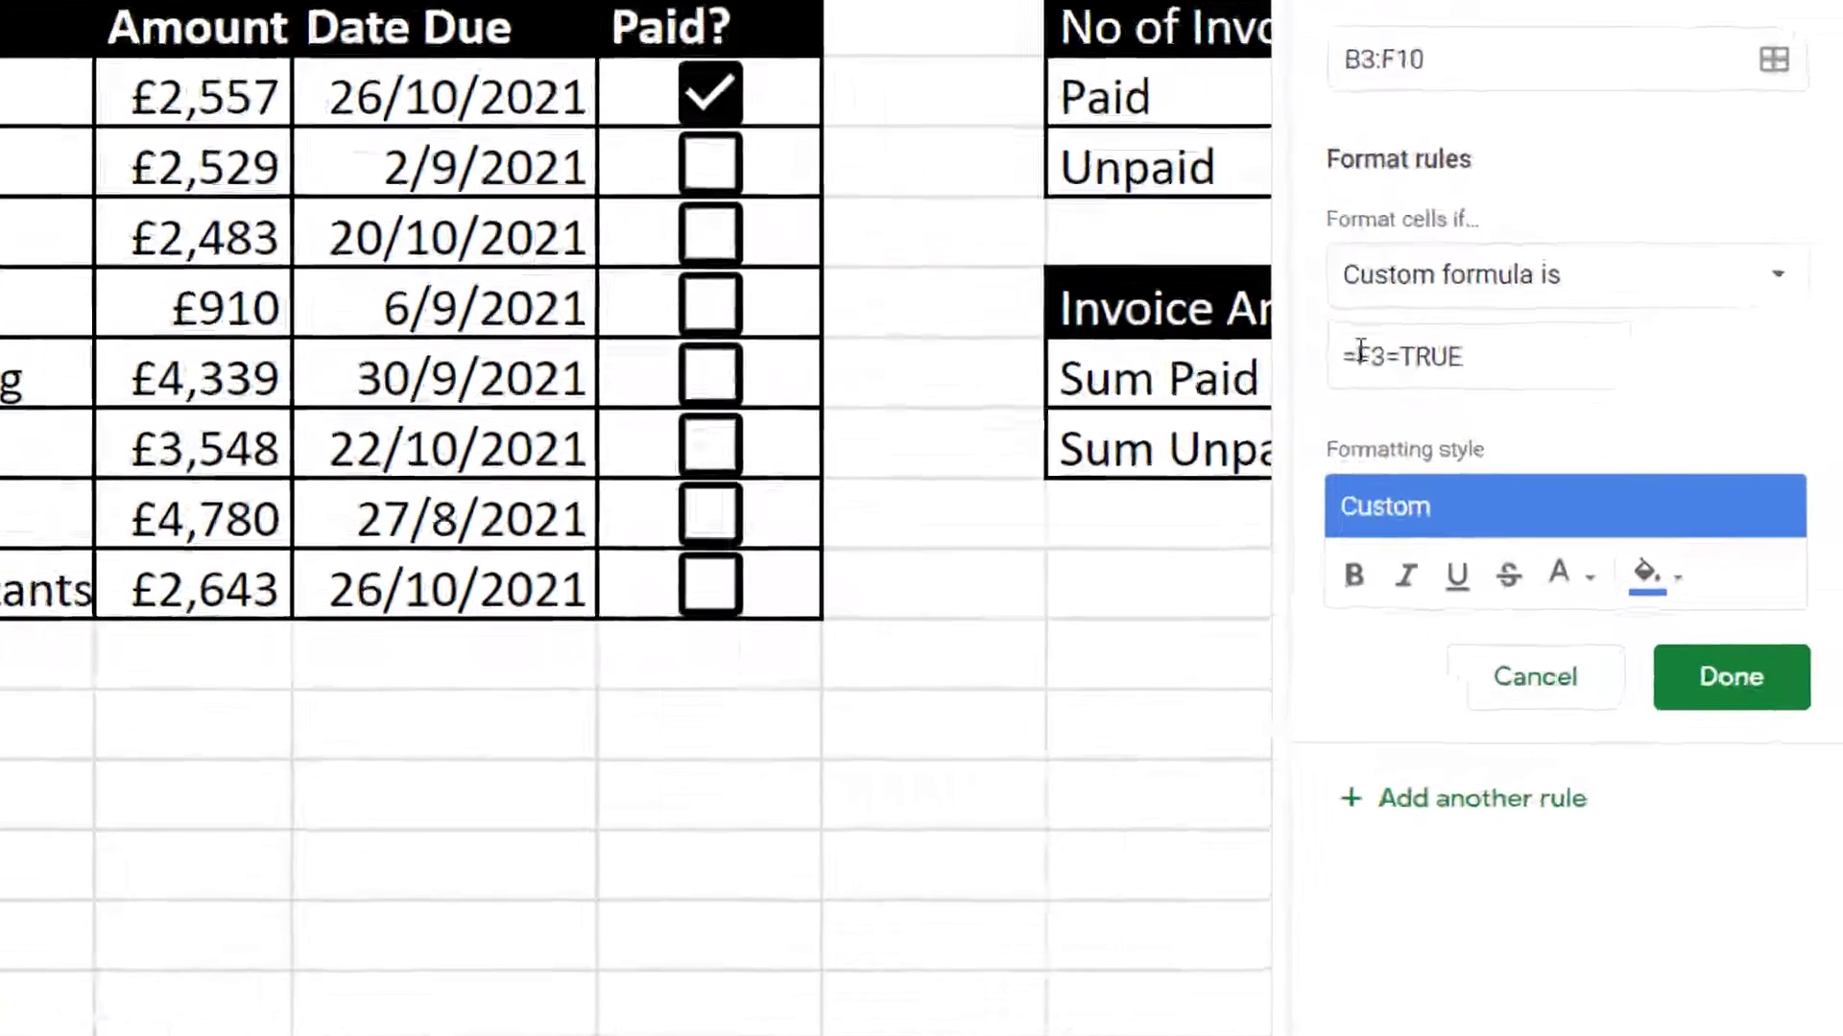
Step: Fix the rule to =$F3=TRUE and tick invoices 2 and 3 to confirm whole-row highlighting
{"action": "type", "text": "$"}
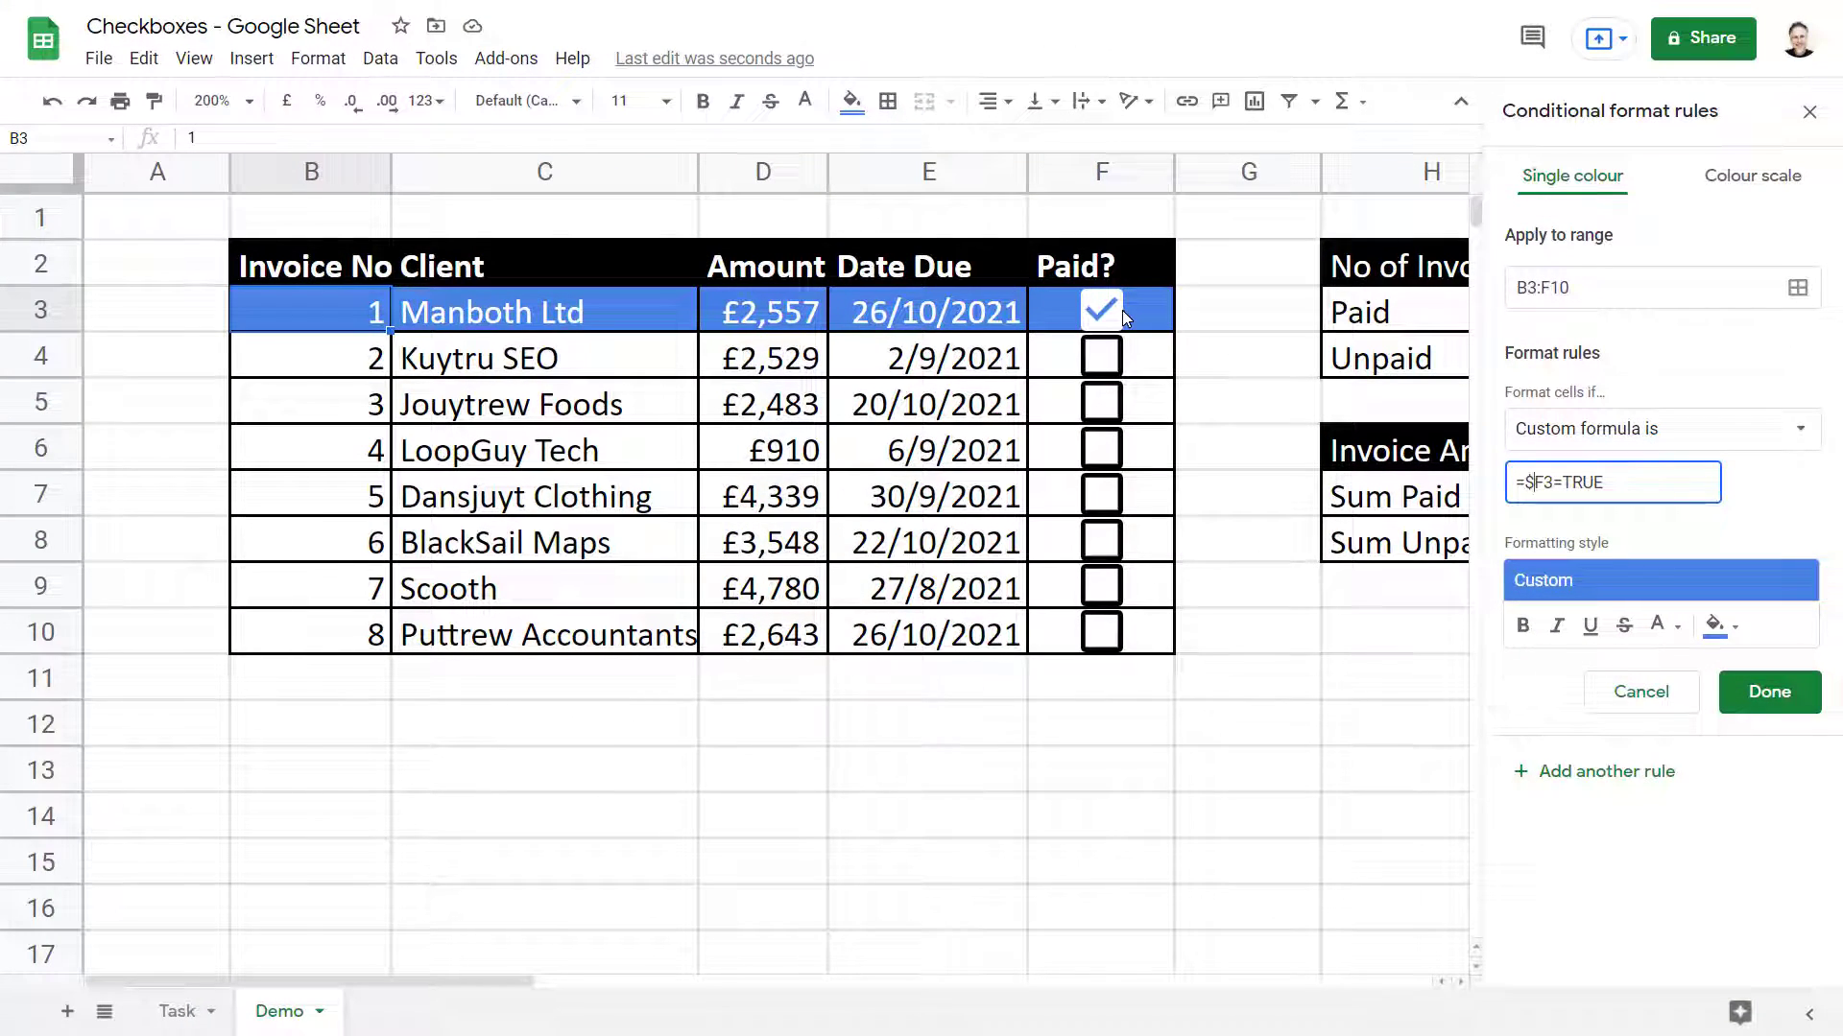
{"action": "left_click", "coordinate": [1101, 355]}
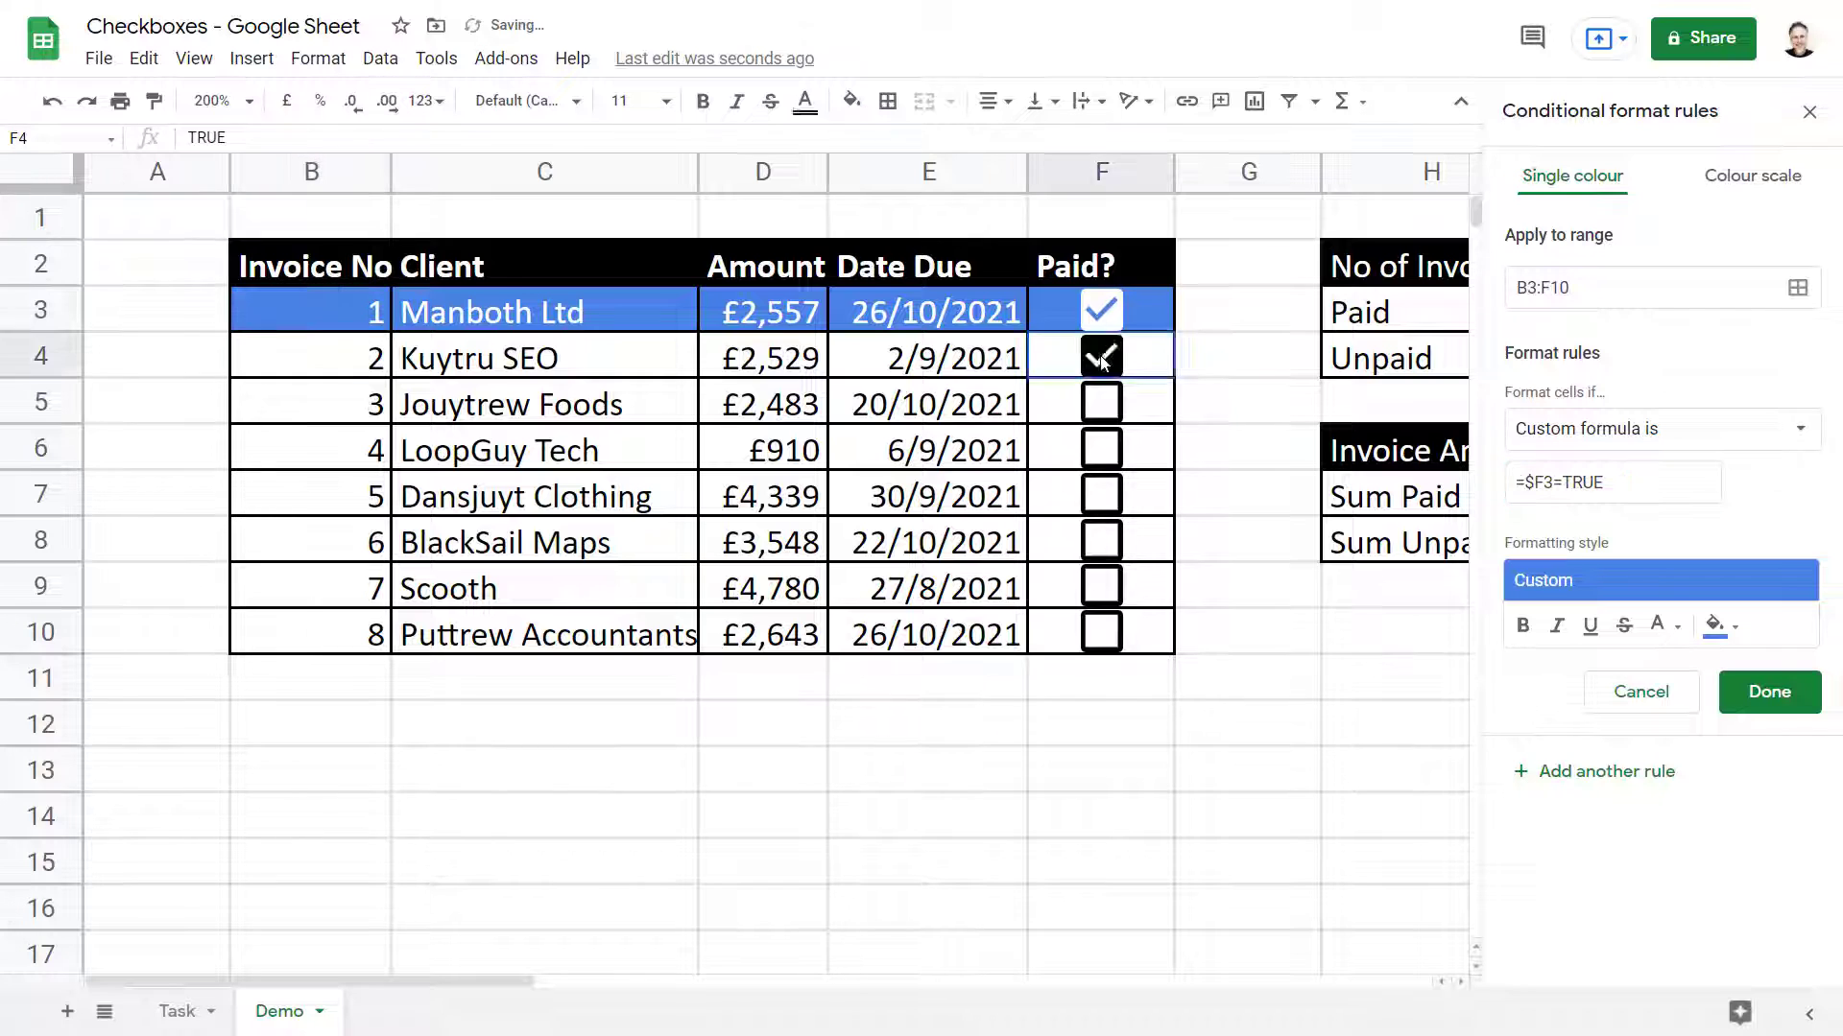
{"action": "left_click", "coordinate": [1102, 403]}
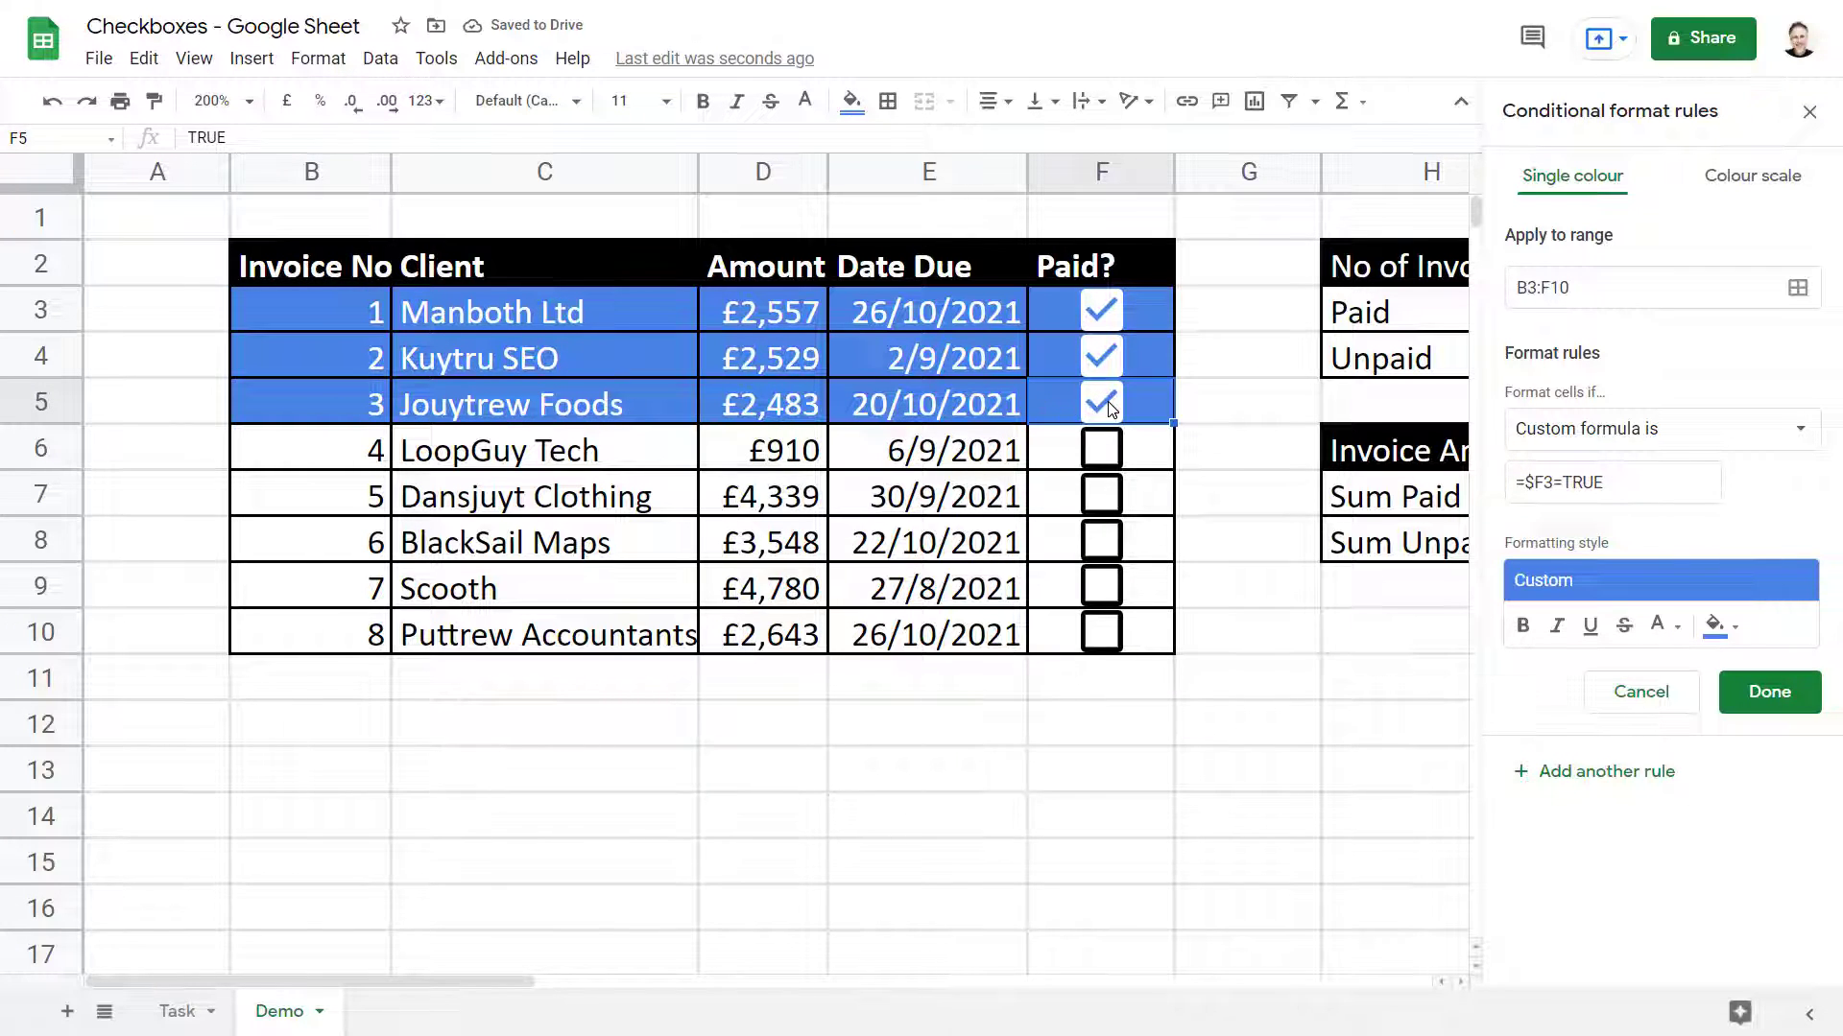
{"action": "left_click", "coordinate": [1811, 113]}
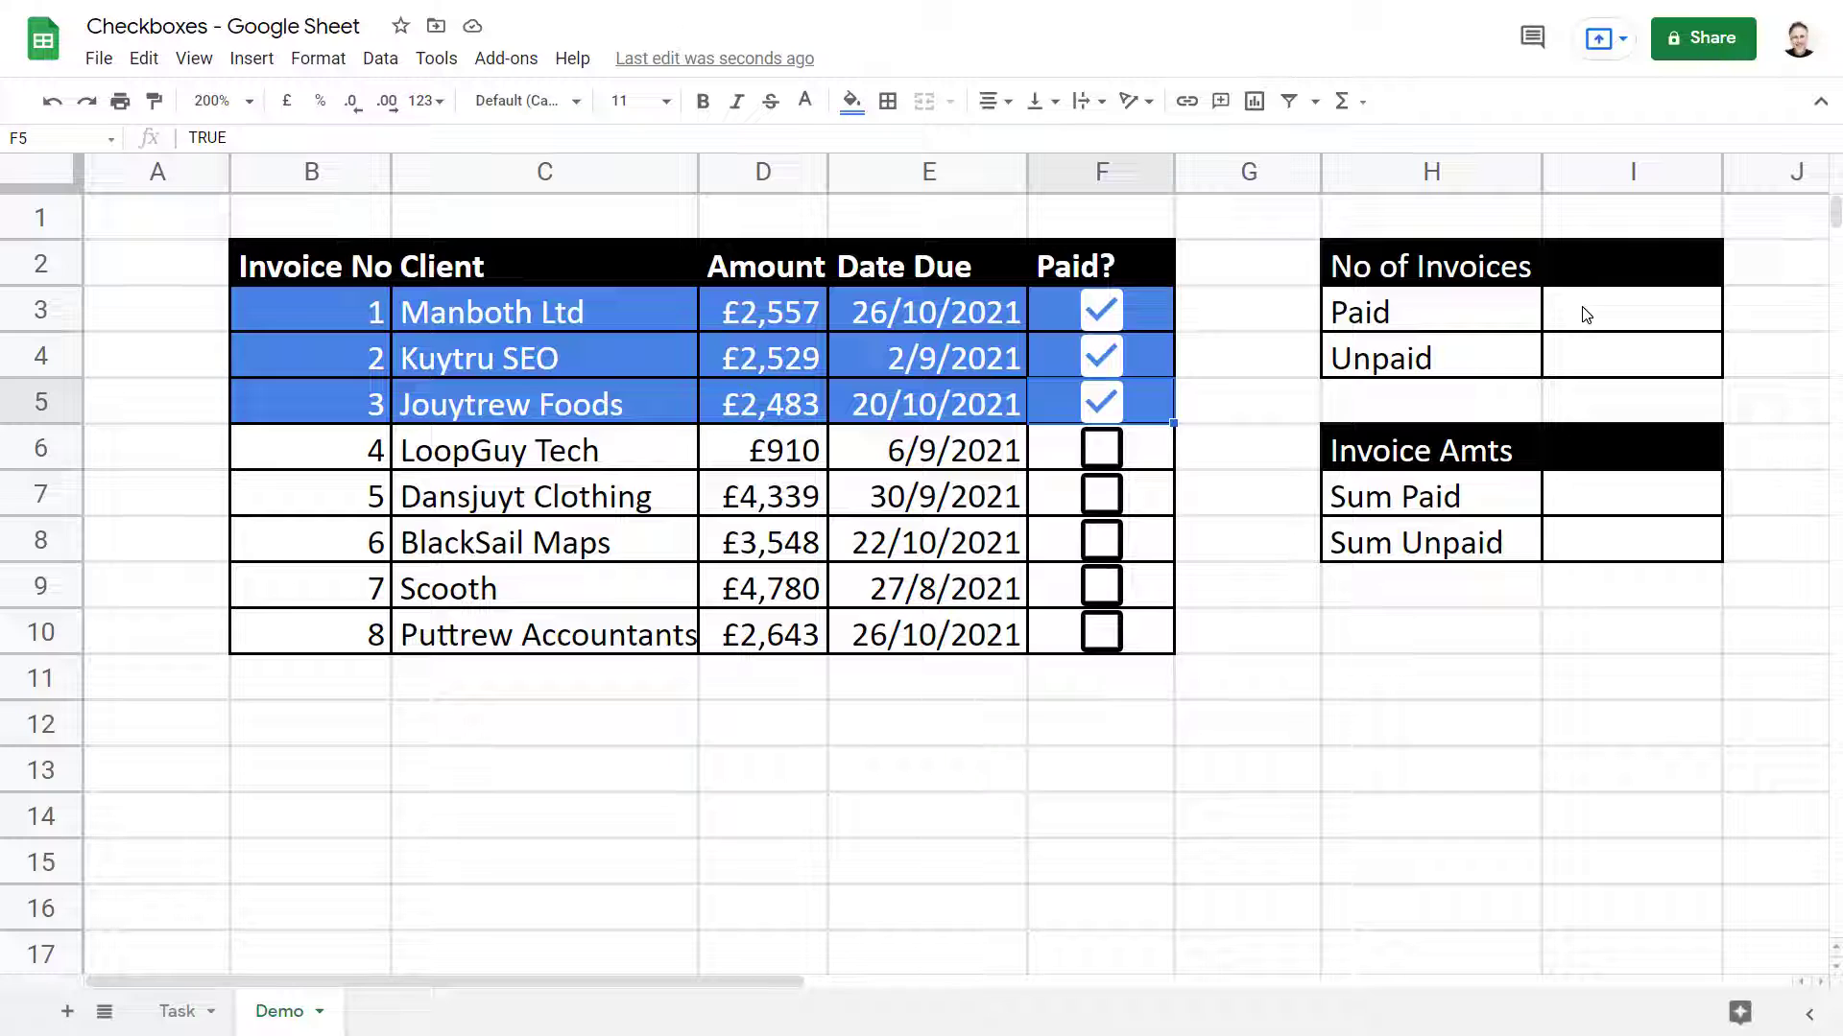
Step: Zoom the sheet to 150% and select cell I3 for the Paid count
{"action": "key", "text": "Down"}
{"action": "left_click", "coordinate": [220, 101]}
{"action": "left_click", "coordinate": [205, 341]}
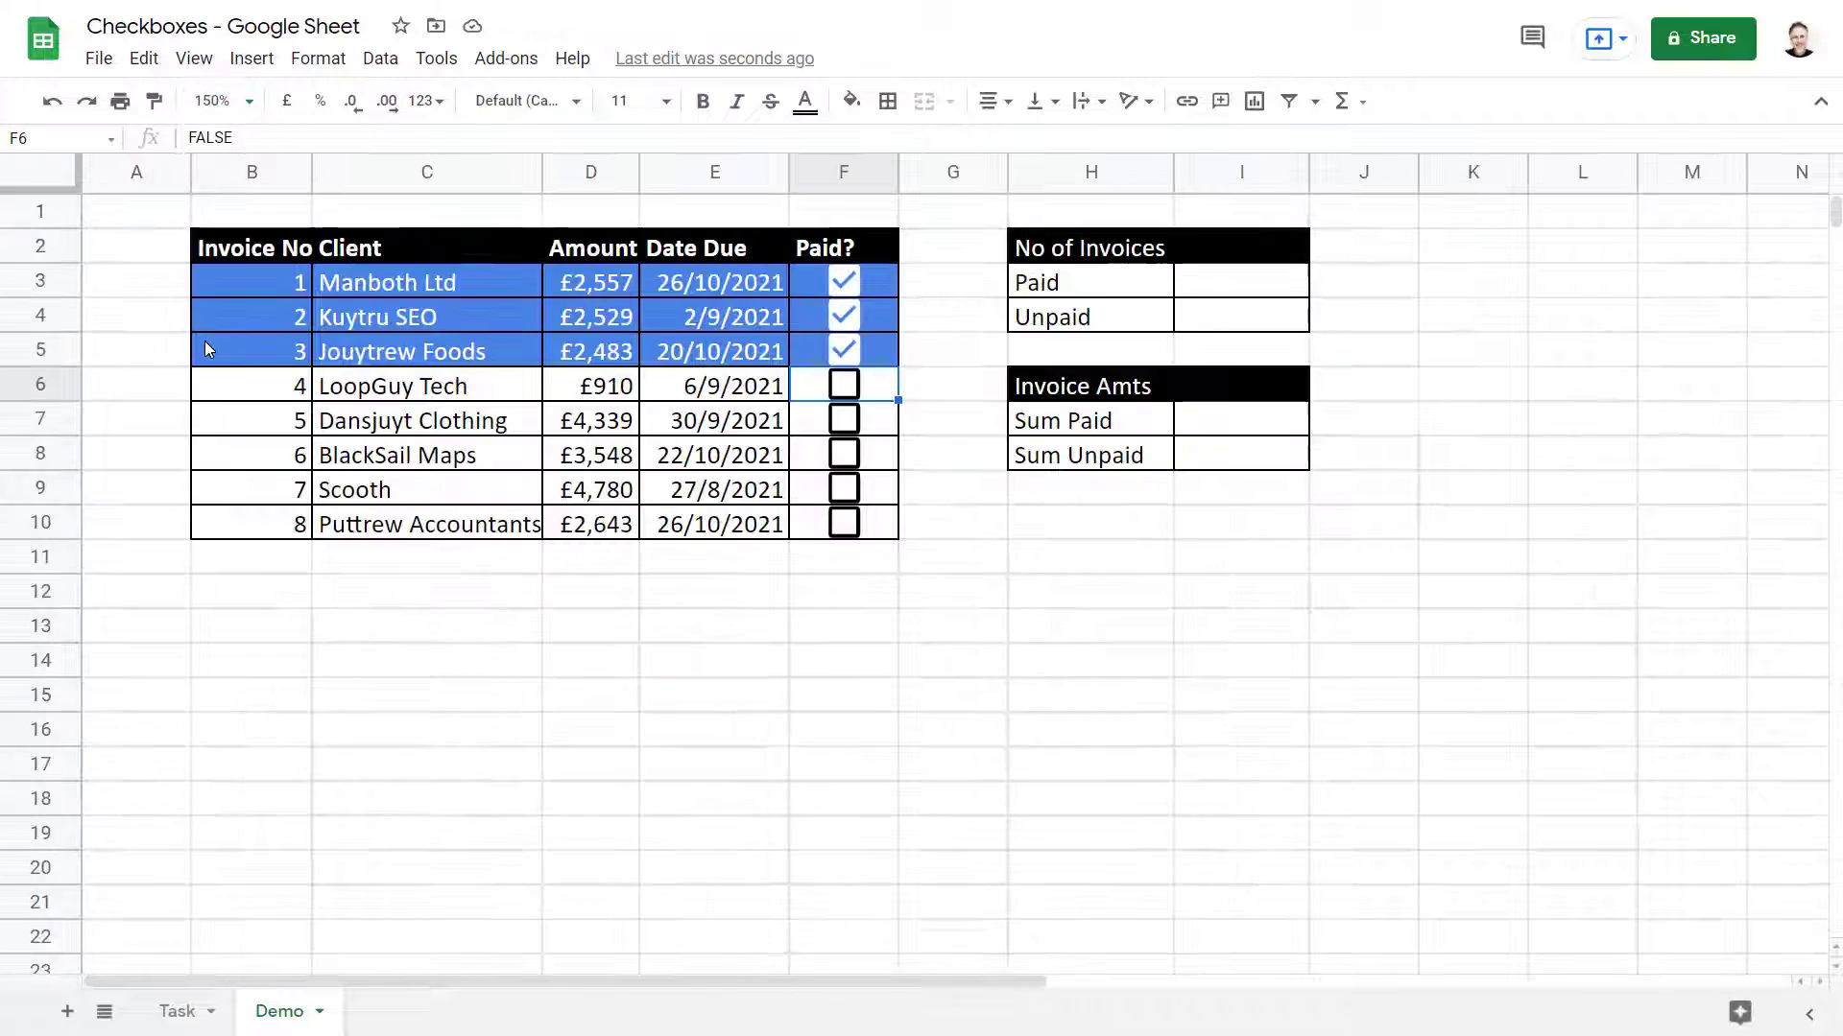
{"action": "left_click", "coordinate": [1214, 284]}
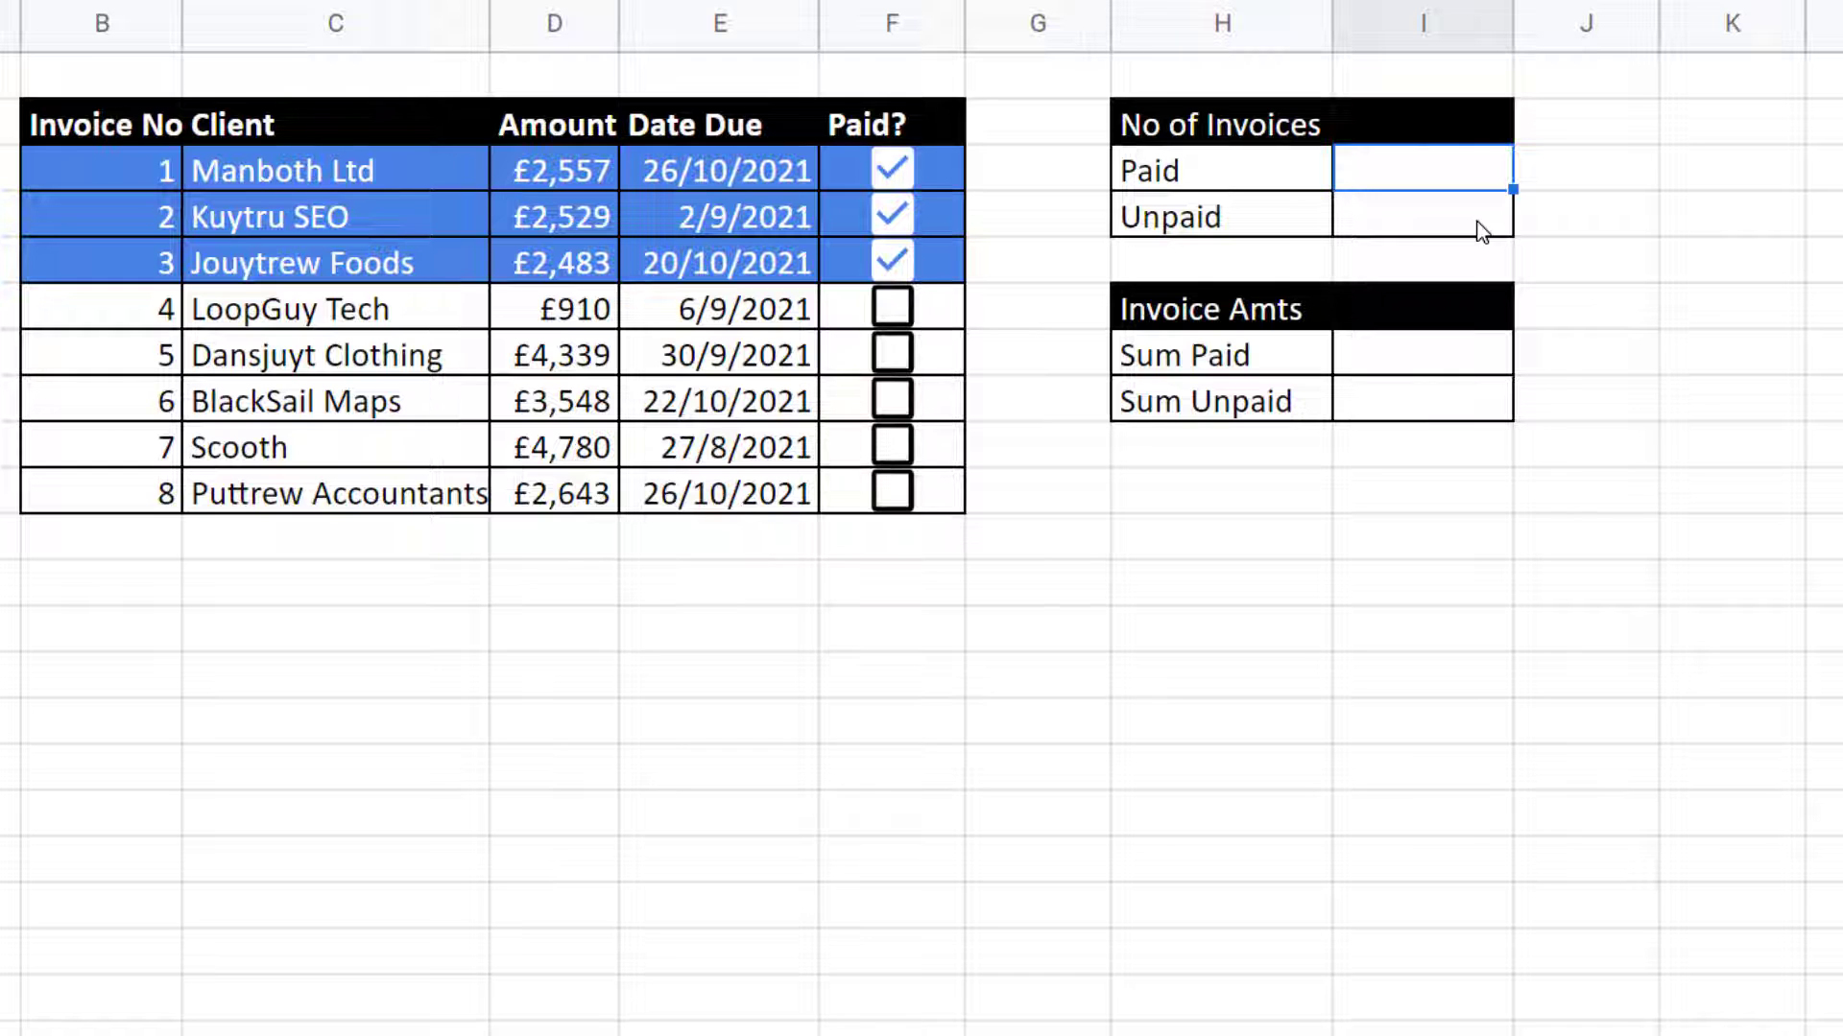
Step: Enter =COUNTIF(F3:F10,TRUE) in I3, then tick LoopGuy Tech's invoice so the count reads 4
{"action": "type", "text": "=cou"}
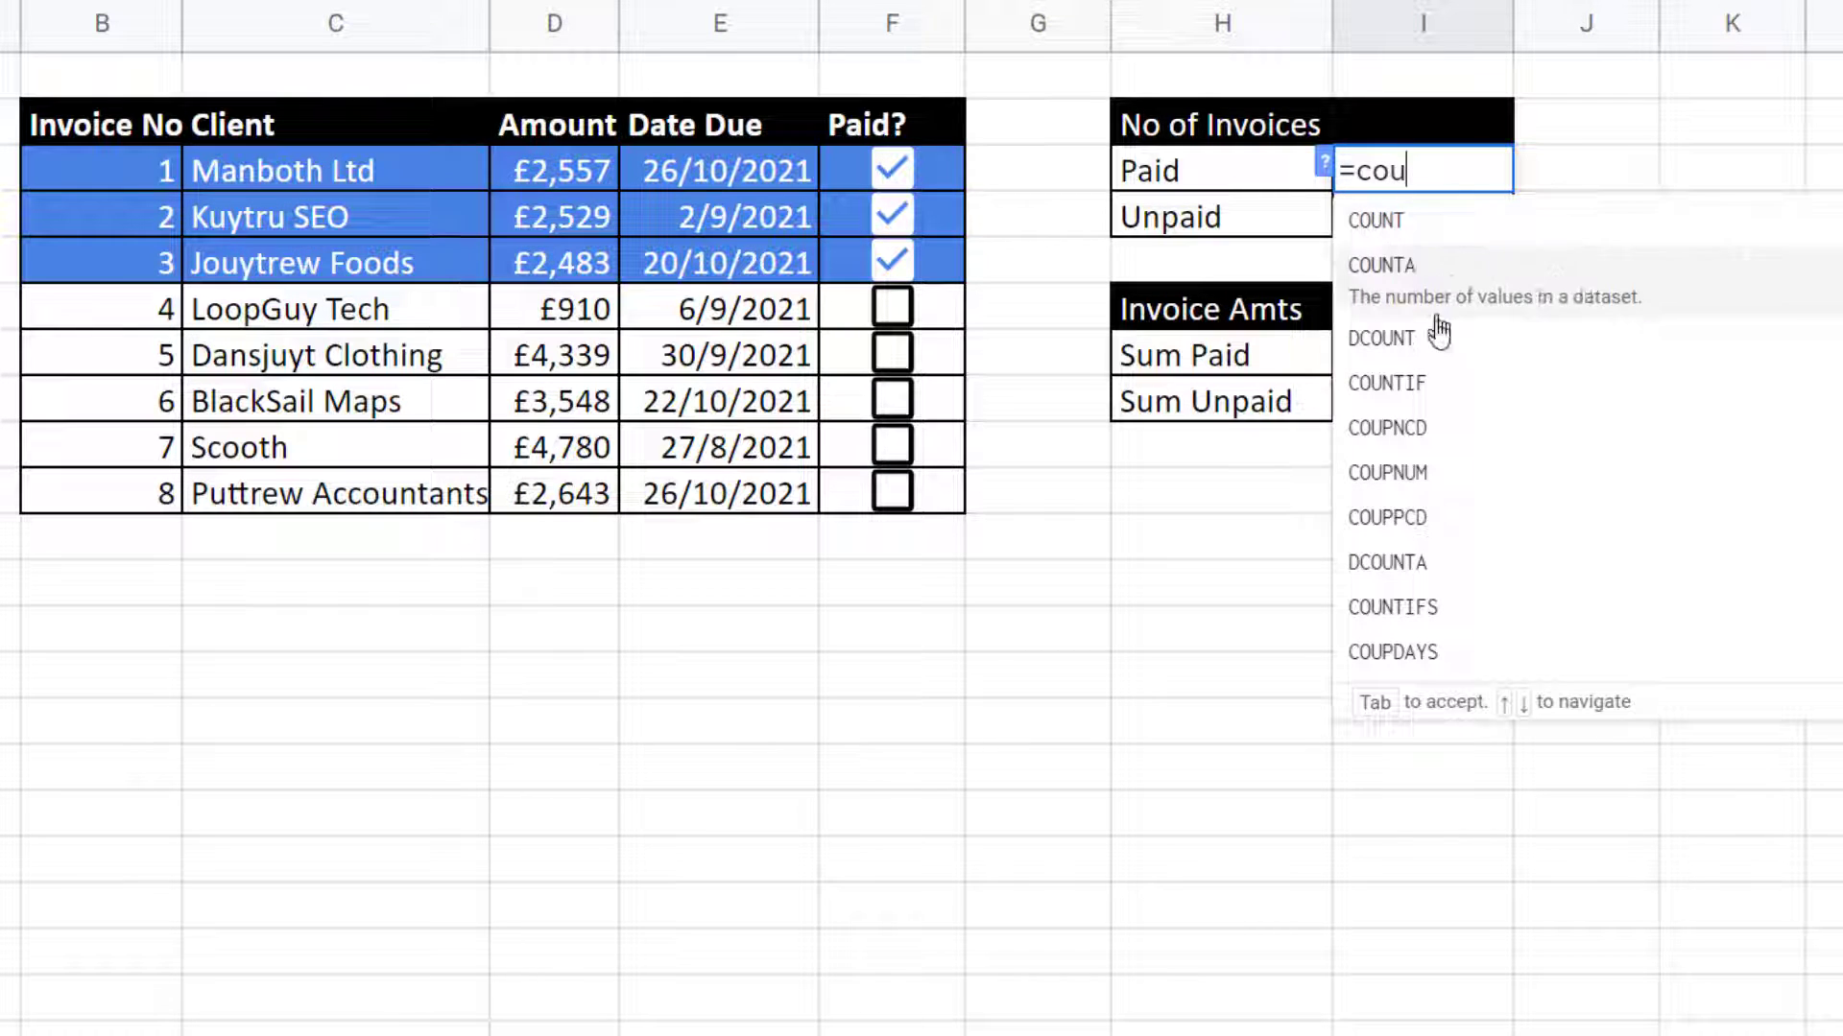
{"action": "left_click", "coordinate": [1382, 383]}
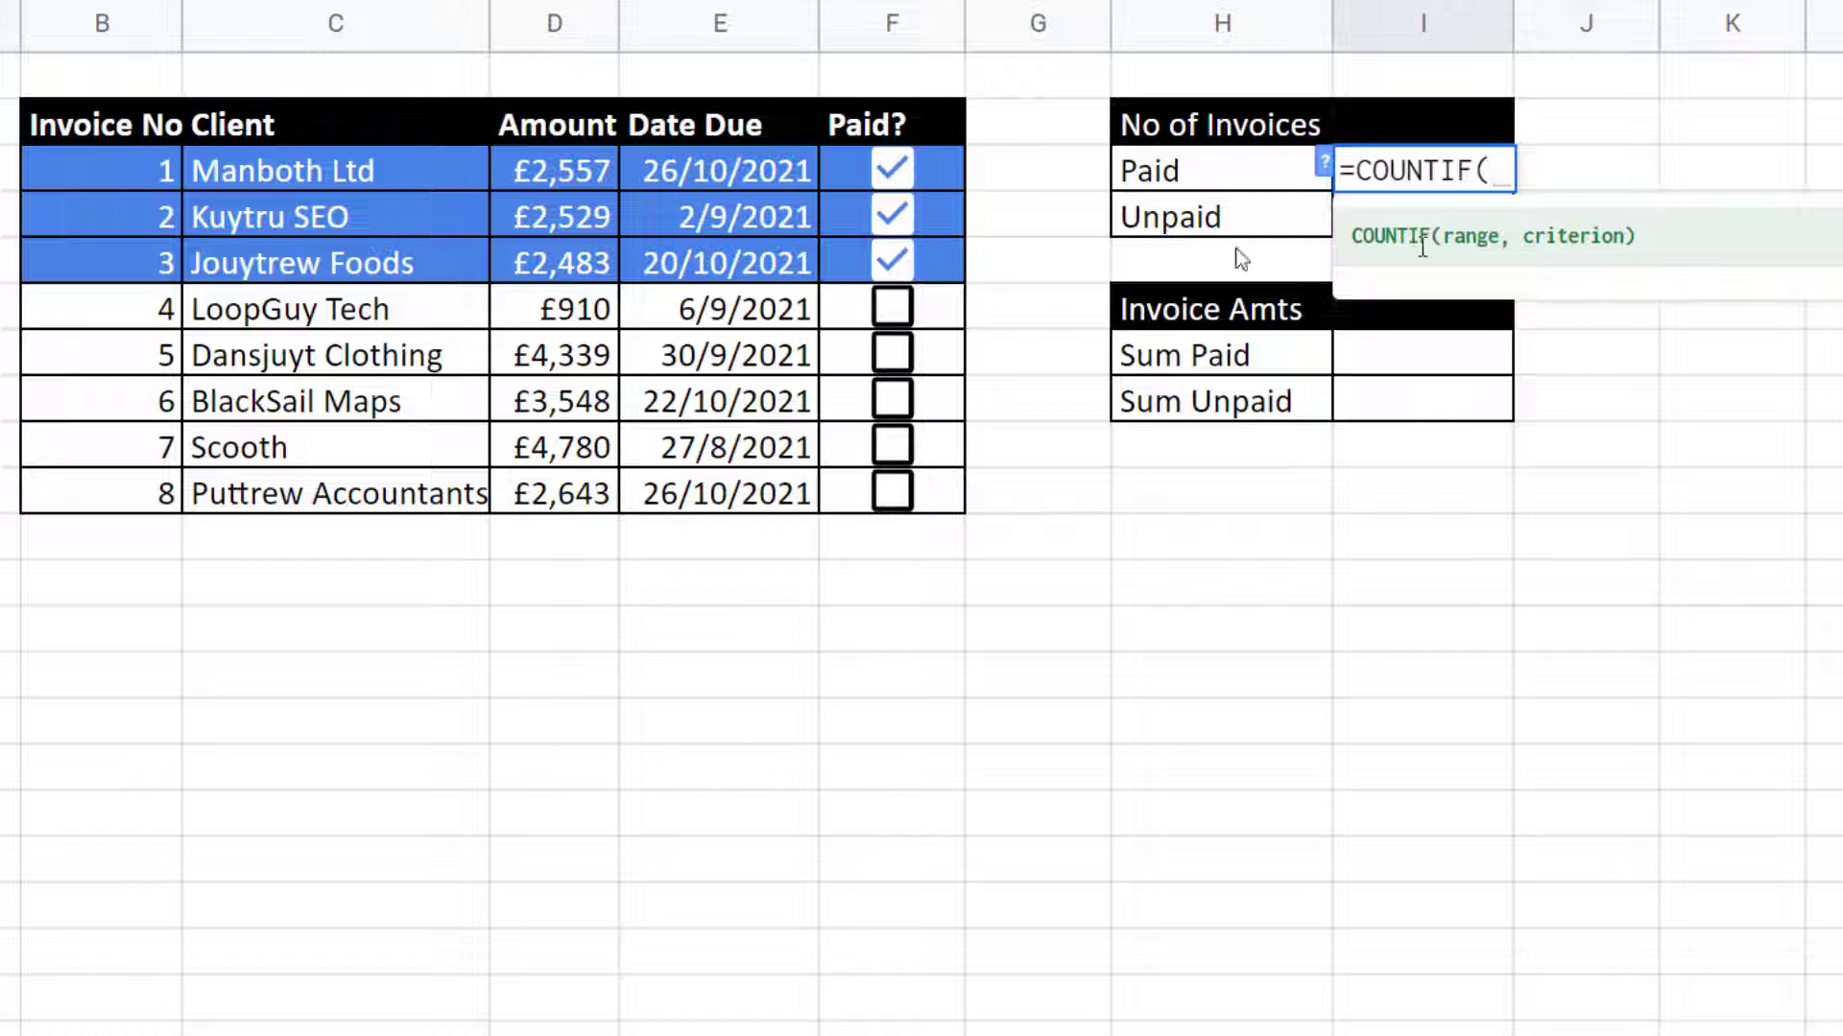
{"action": "left_click_drag", "start_coordinate": [936, 163], "coordinate": [930, 504]}
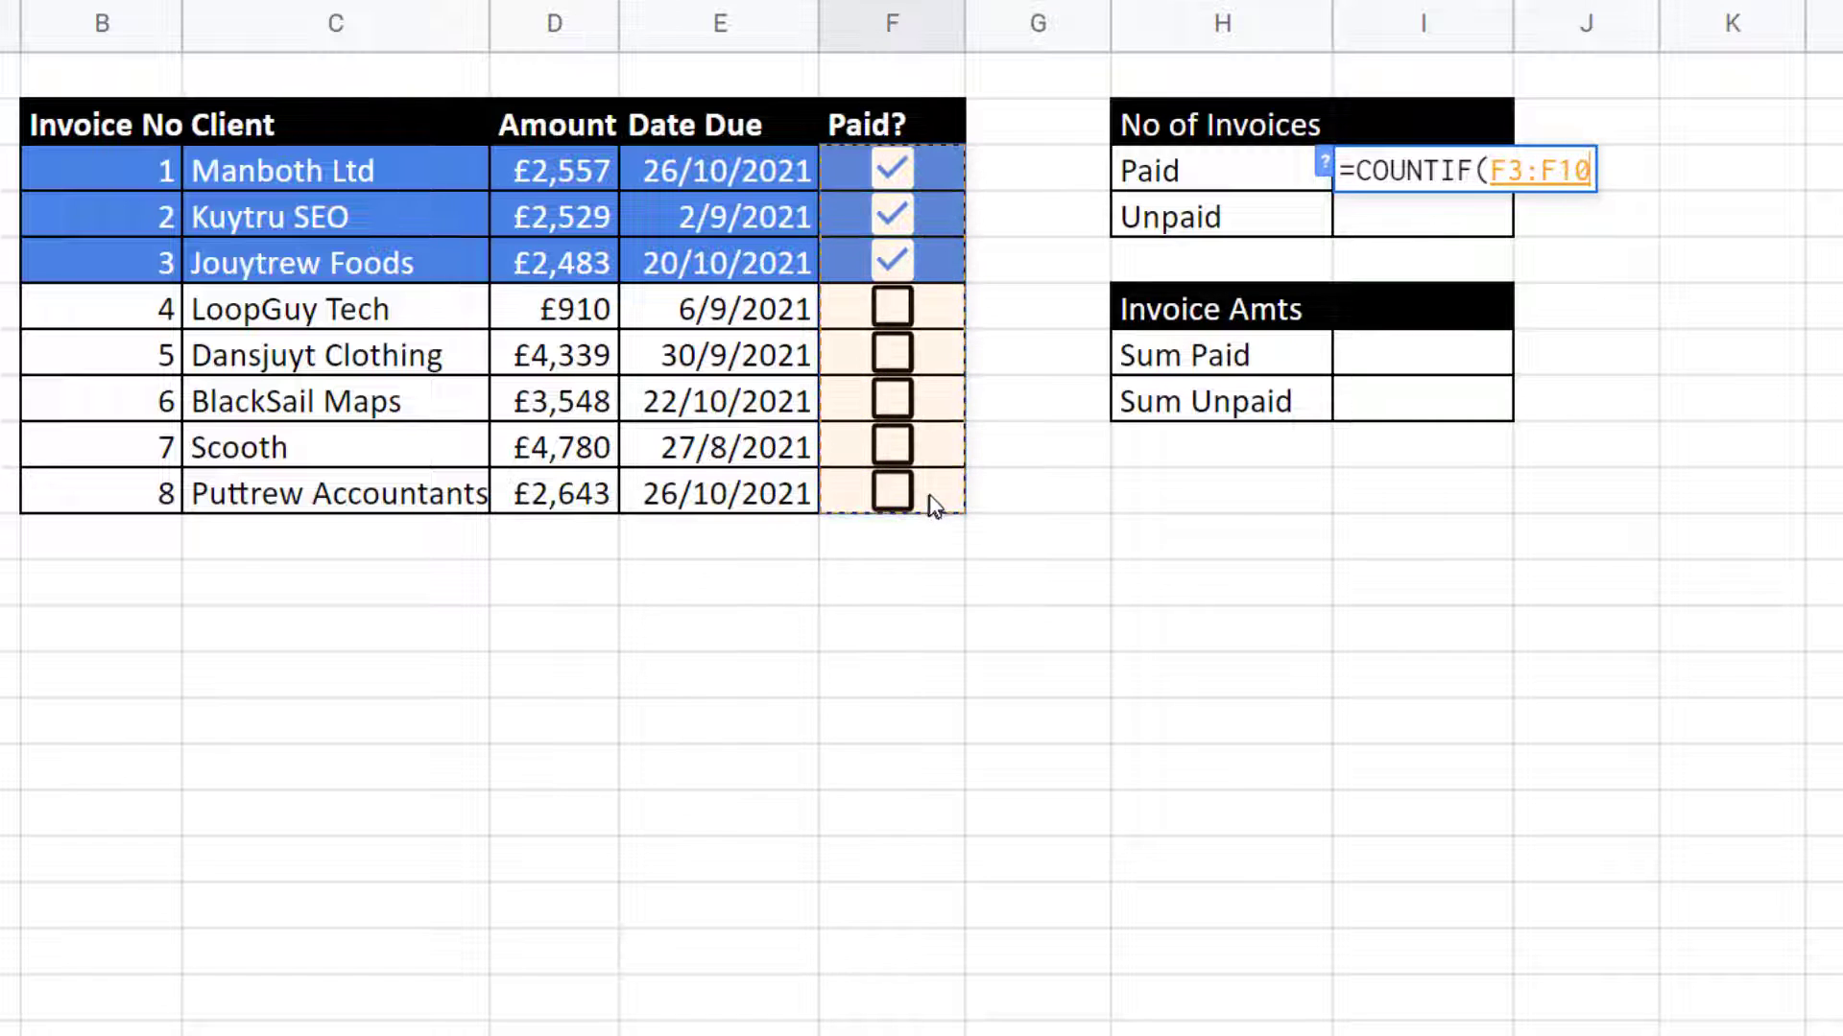
{"action": "type", "text": ","}
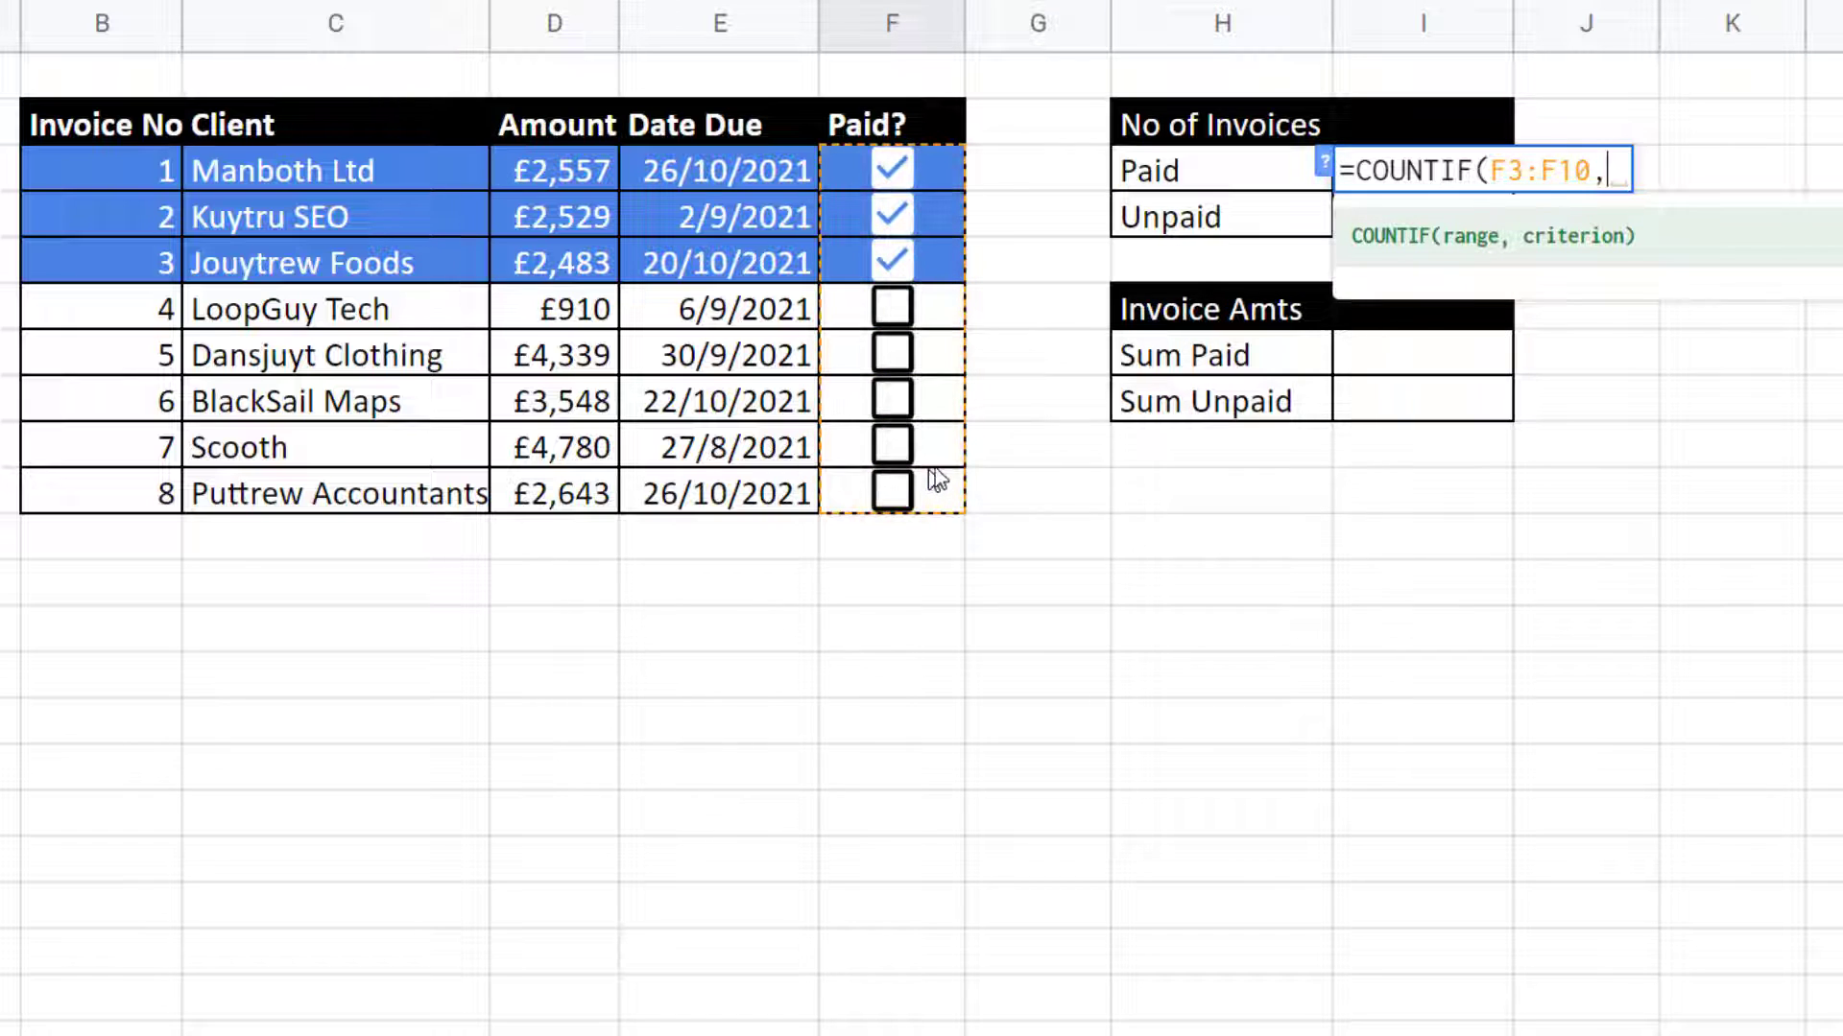
{"action": "type", "text": "T"}
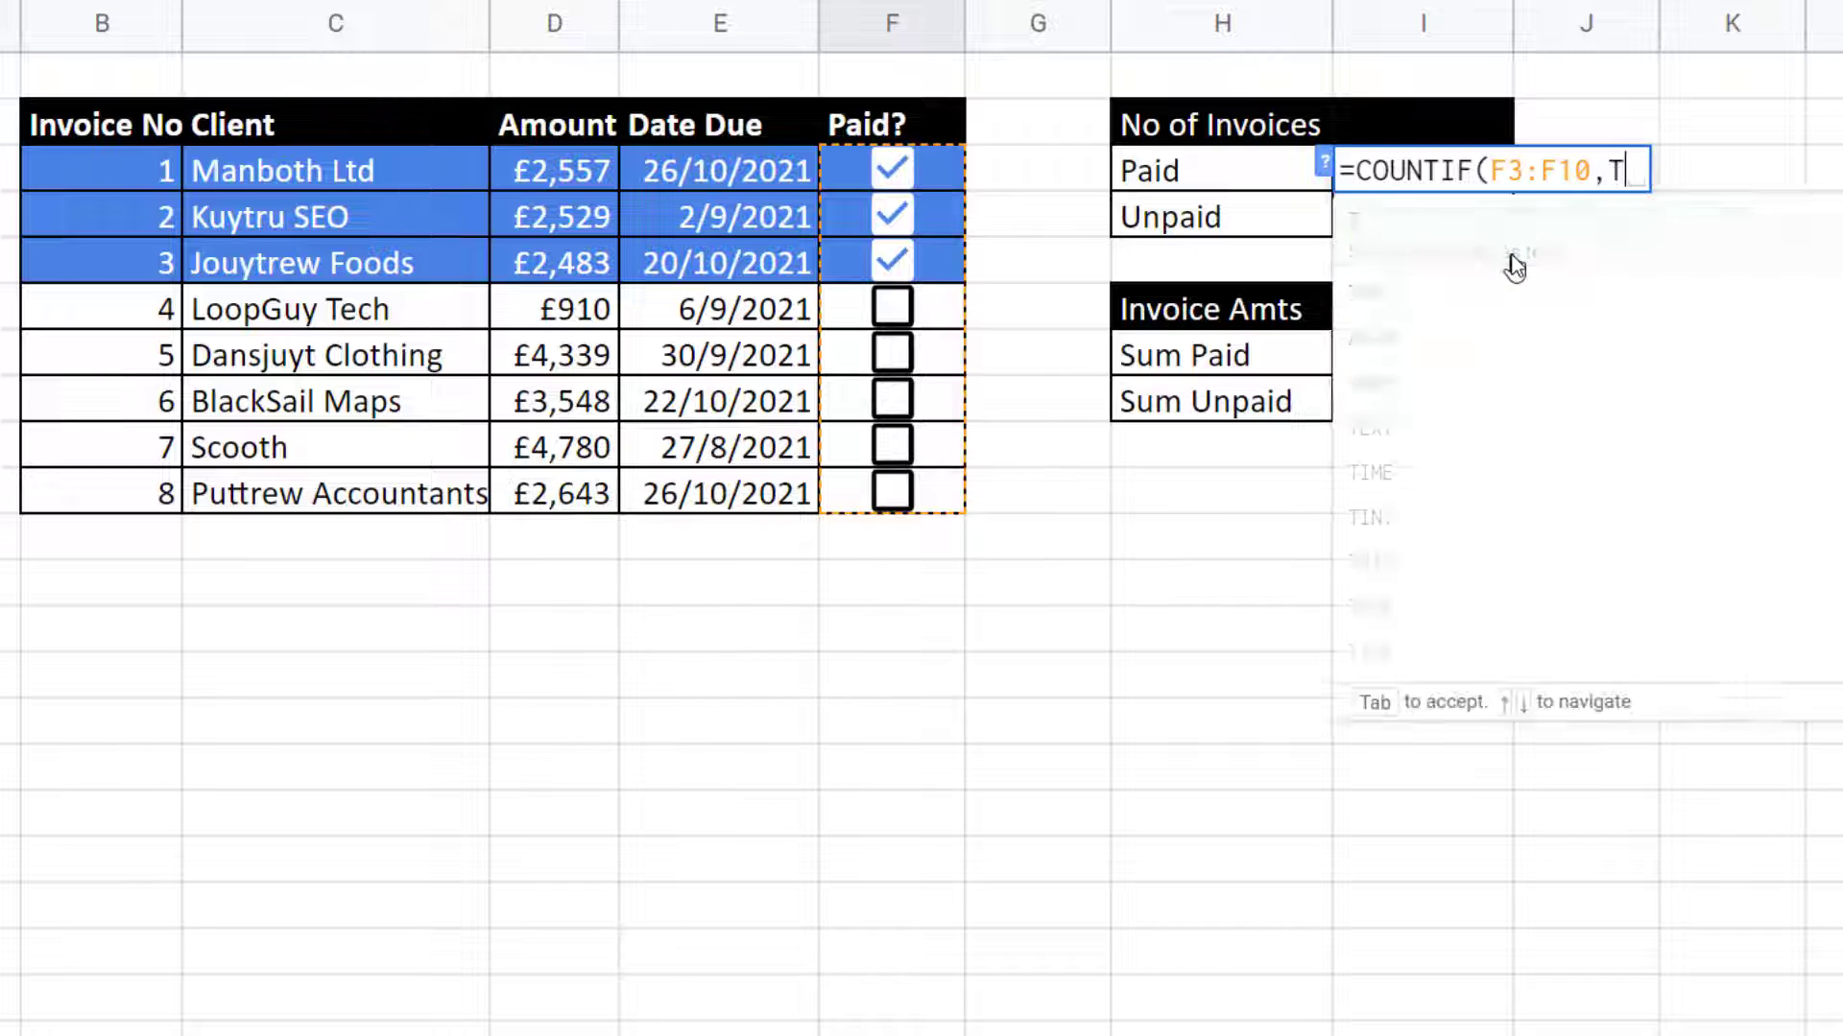
{"action": "type", "text": "RUE)"}
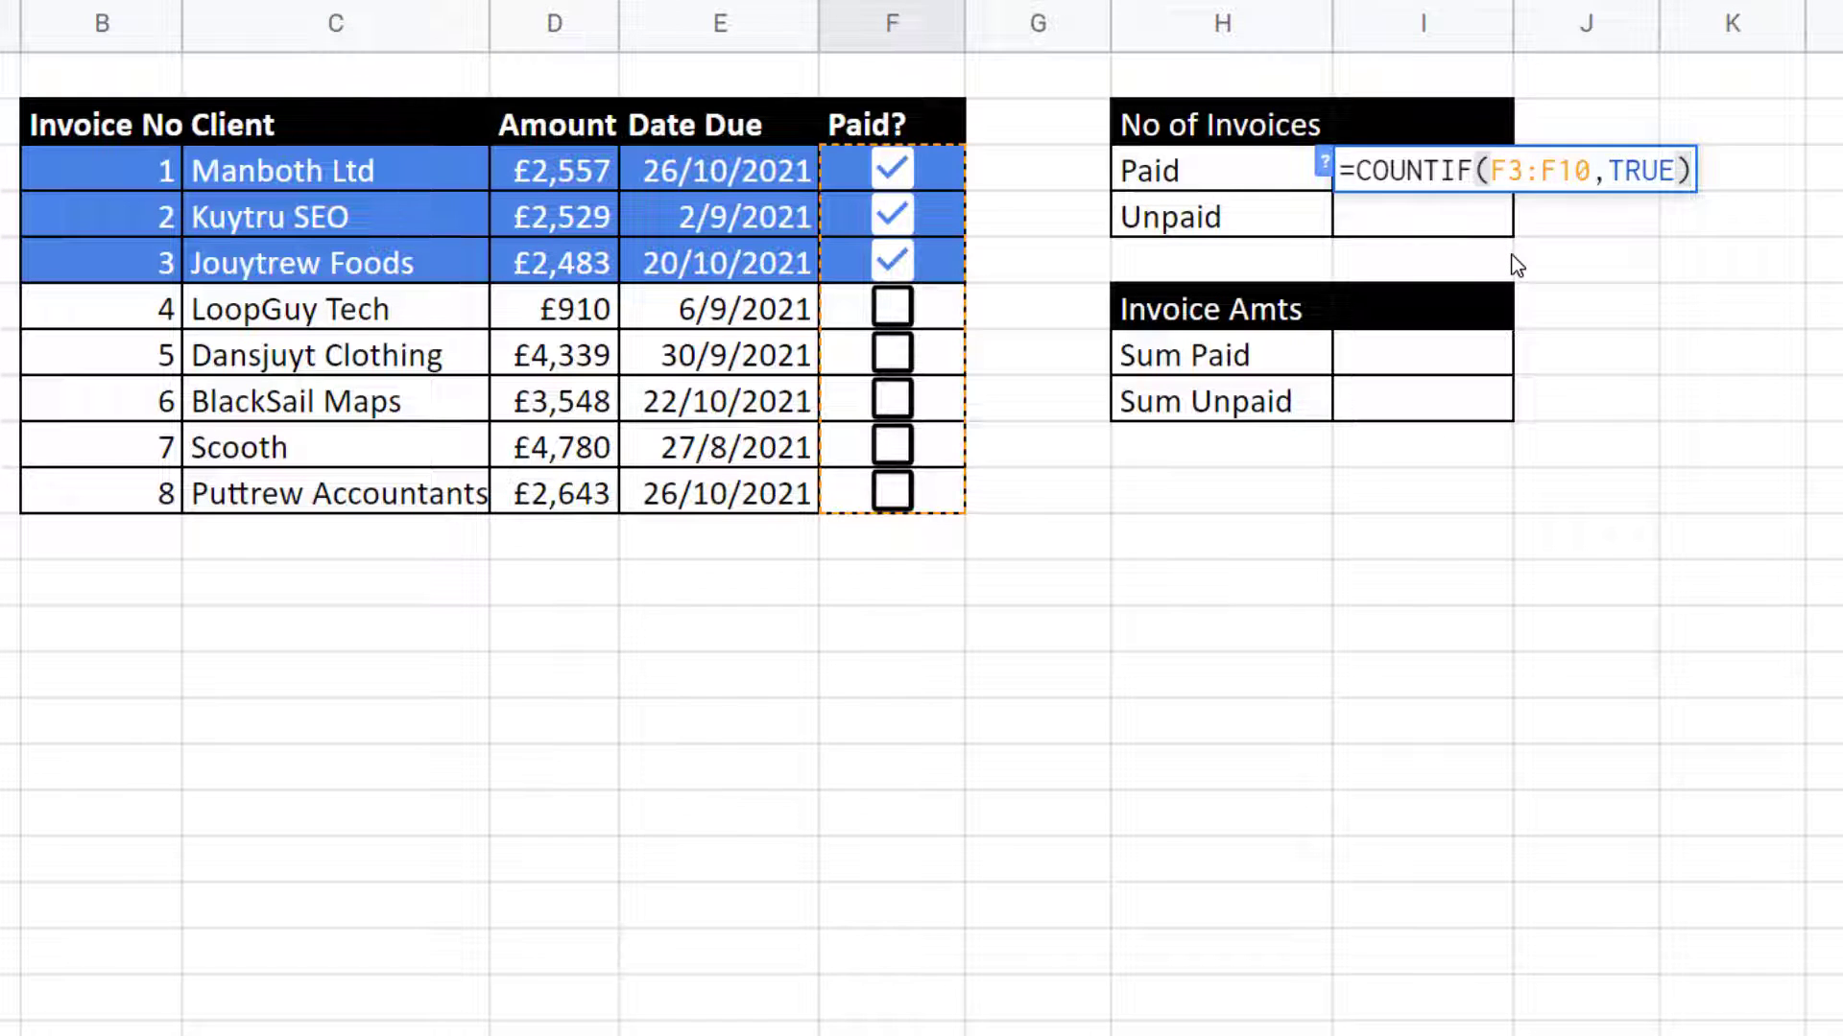
{"action": "key", "text": "Return"}
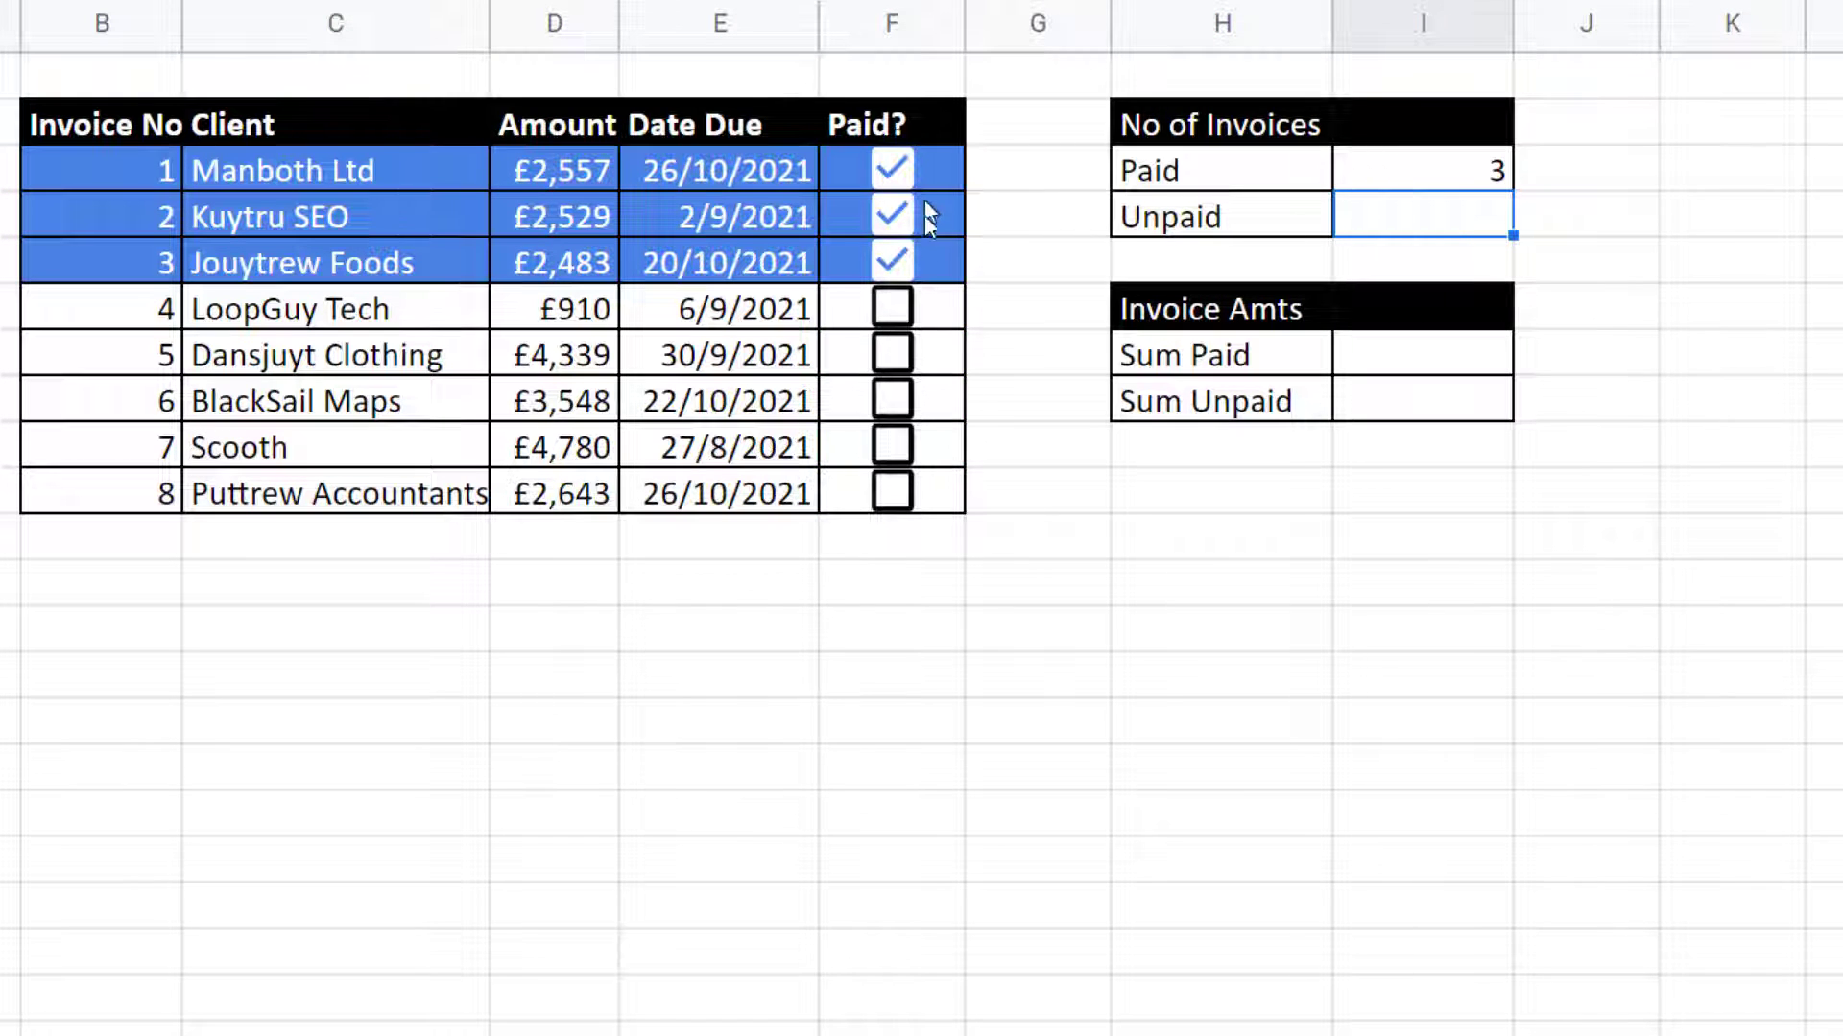
{"action": "left_click", "coordinate": [892, 308]}
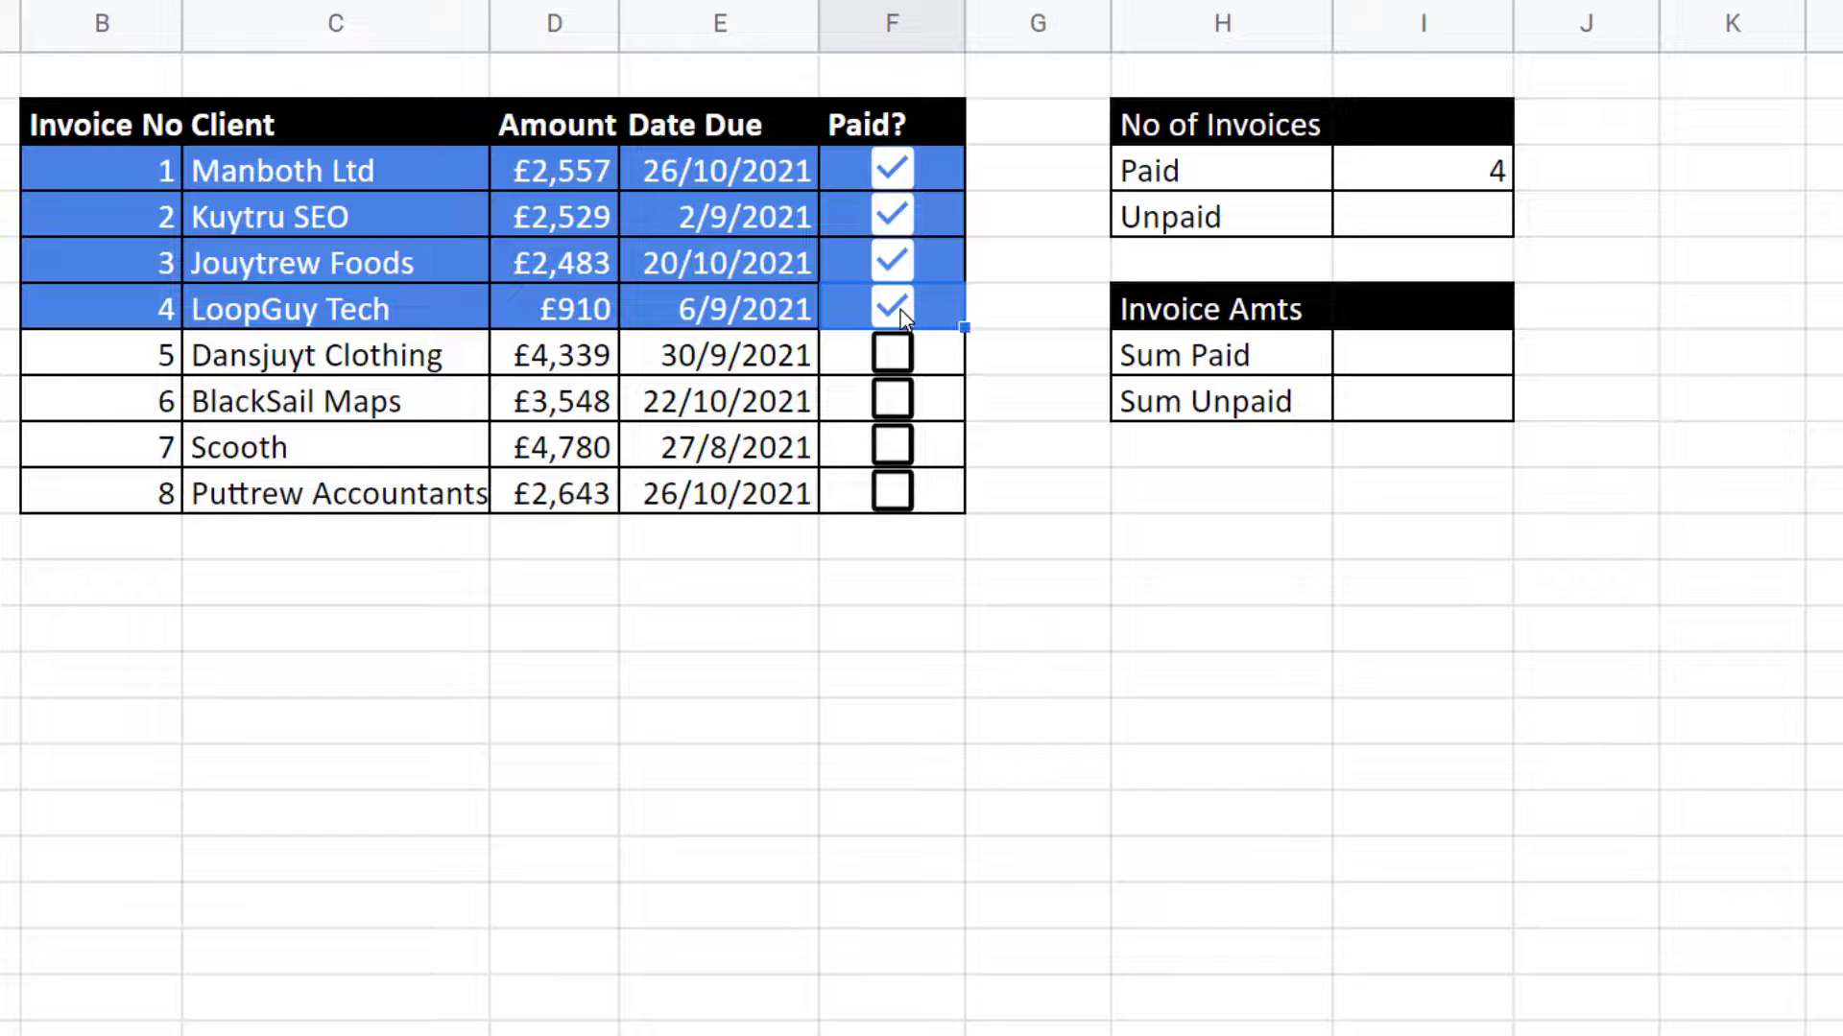
Step: Enter =COUNTIF(F3:F10,FALSE) in I4 as the Unpaid count, showing 4
{"action": "left_click", "coordinate": [1457, 218]}
{"action": "type", "text": "=cou"}
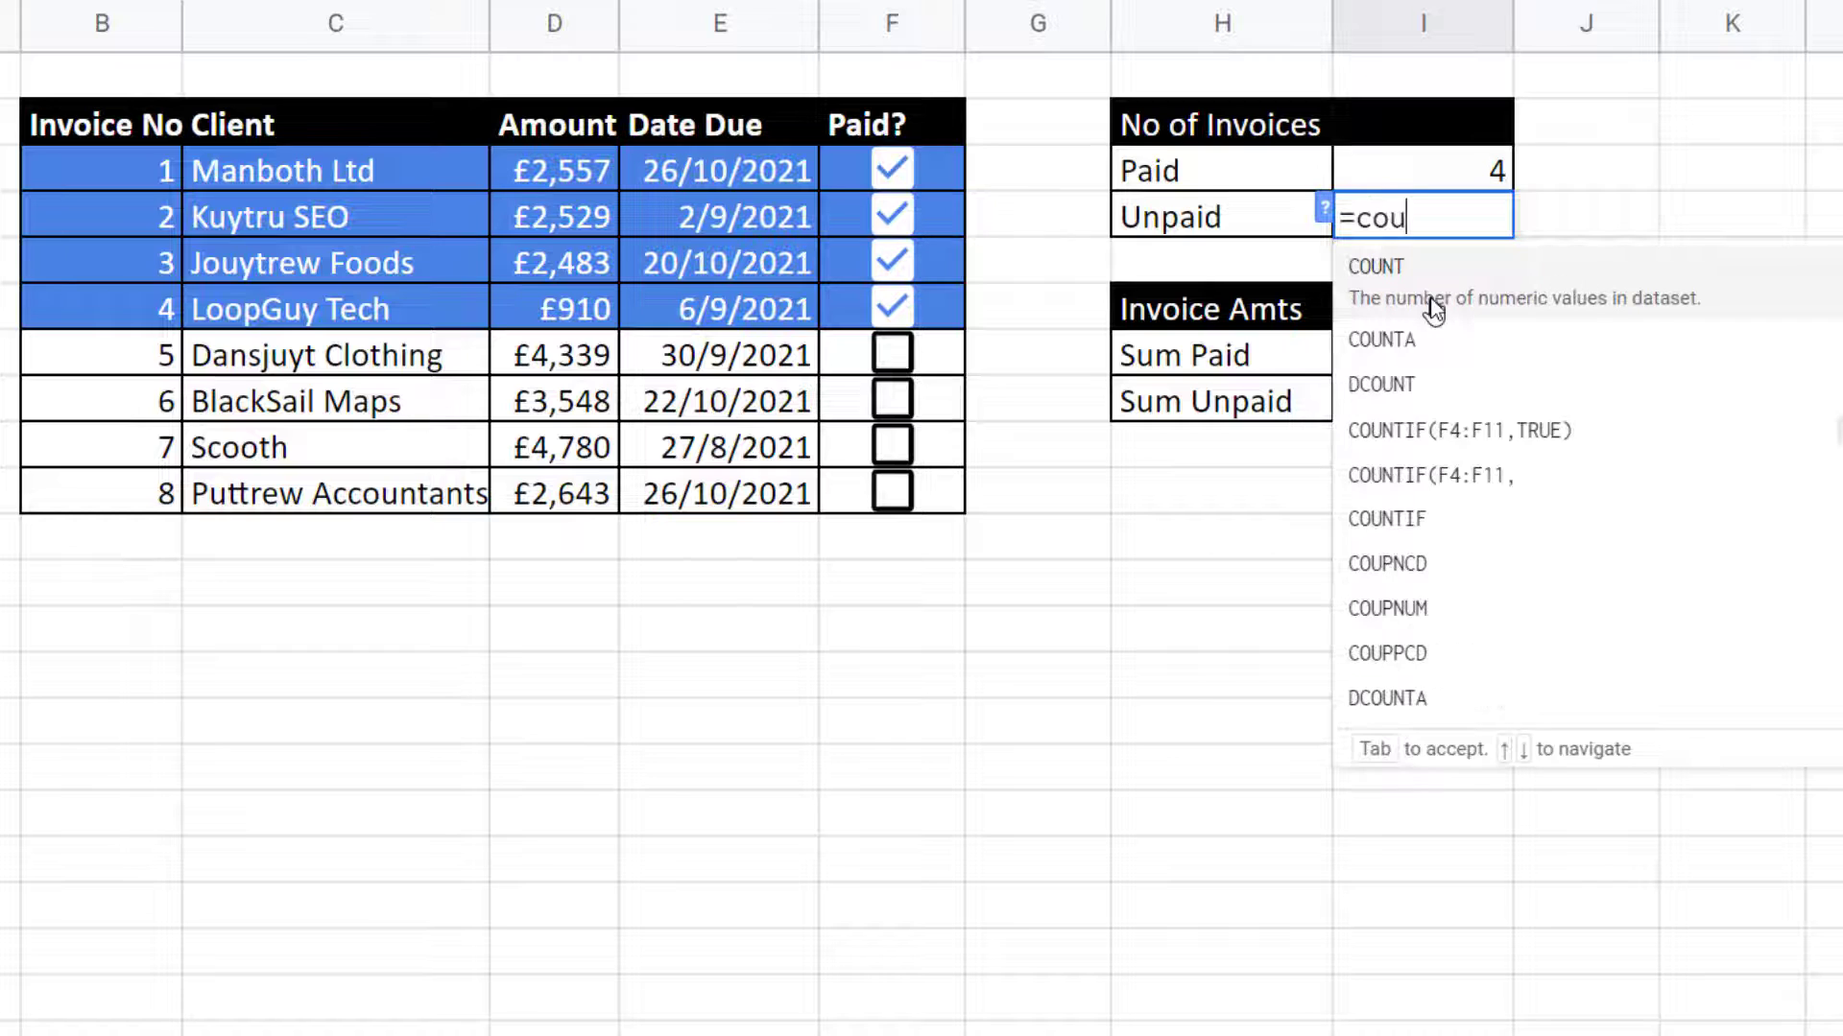
{"action": "left_click", "coordinate": [1389, 518]}
{"action": "left_click_drag", "start_coordinate": [940, 168], "coordinate": [923, 493]}
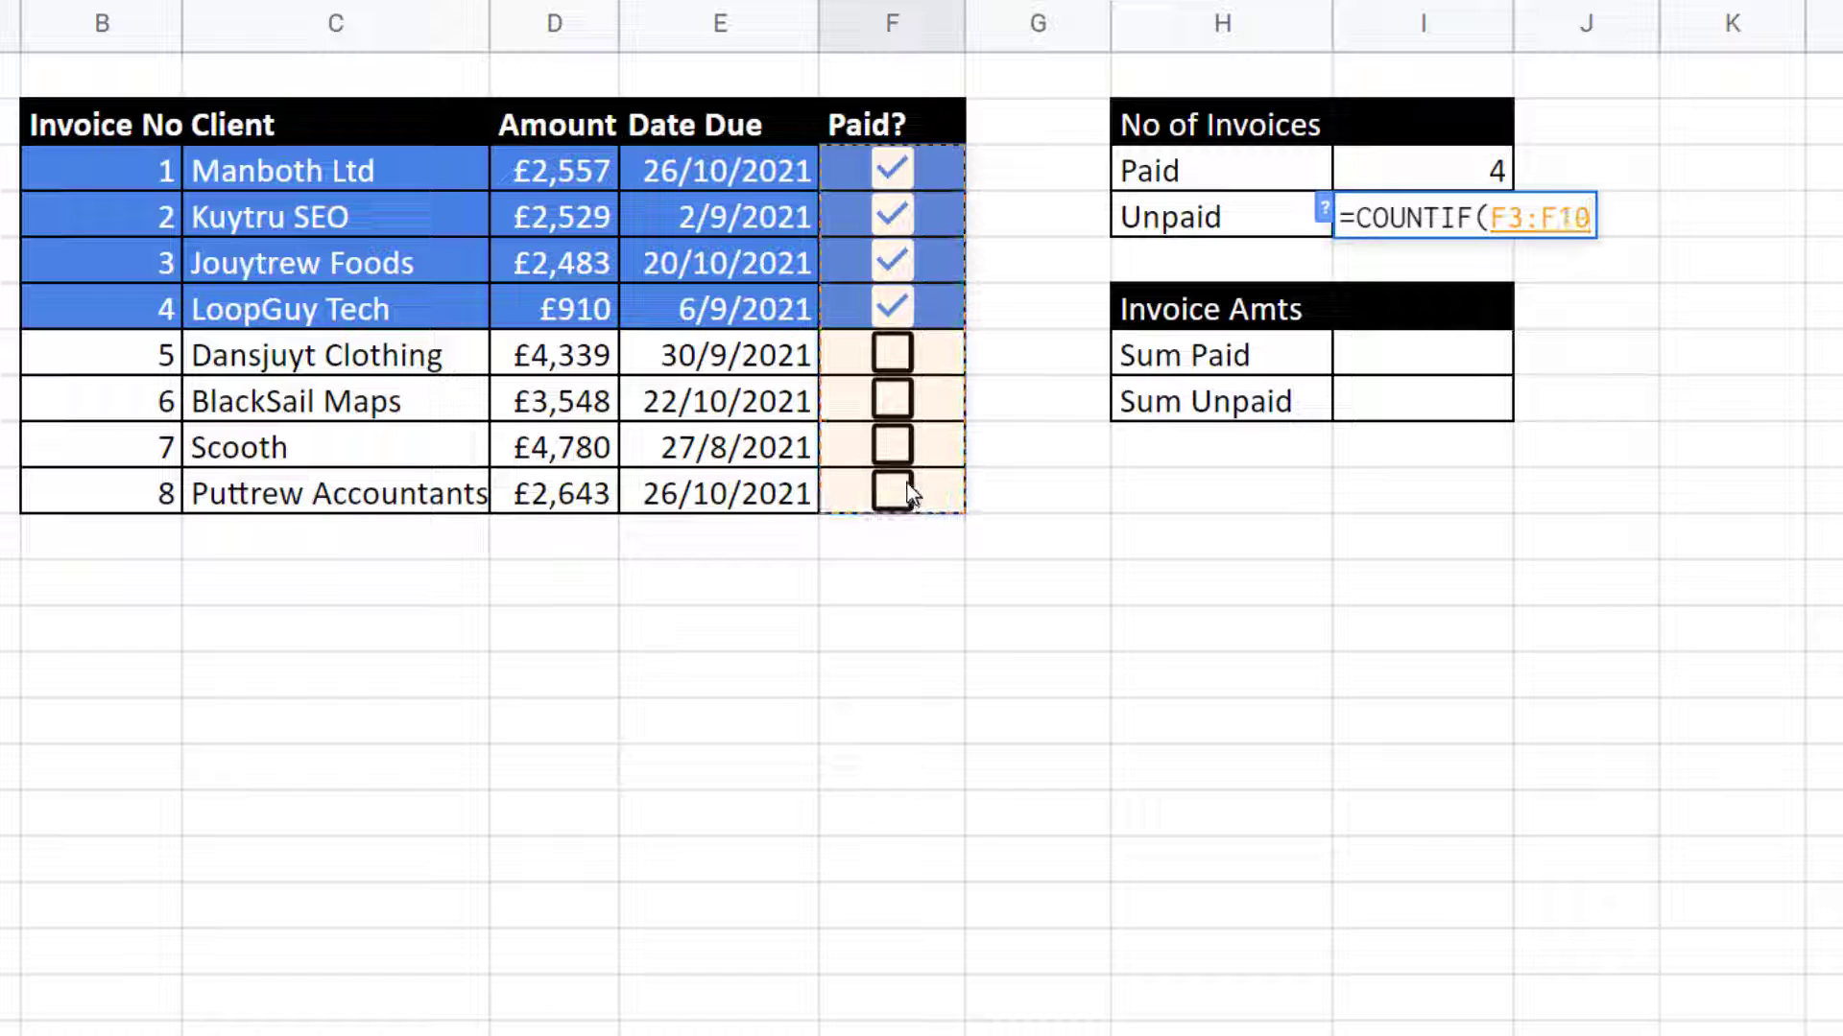
{"action": "type", "text": ","}
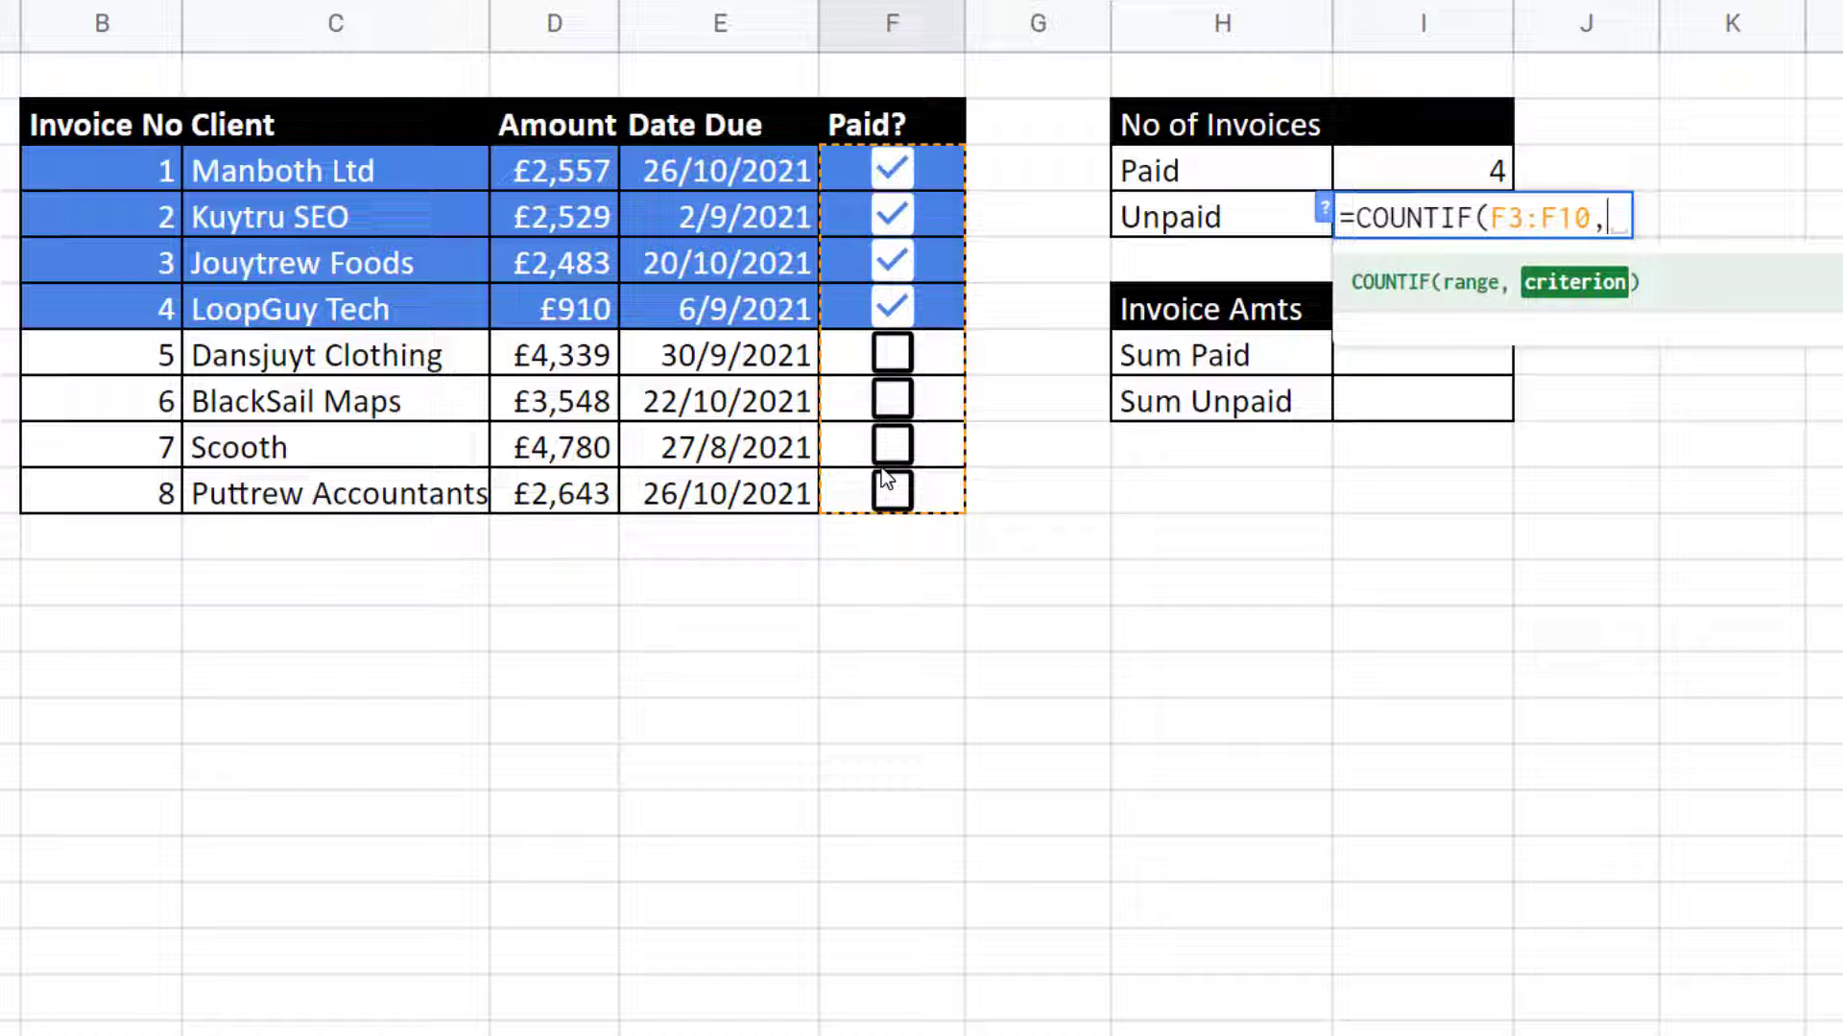
{"action": "type", "text": "FALSE"}
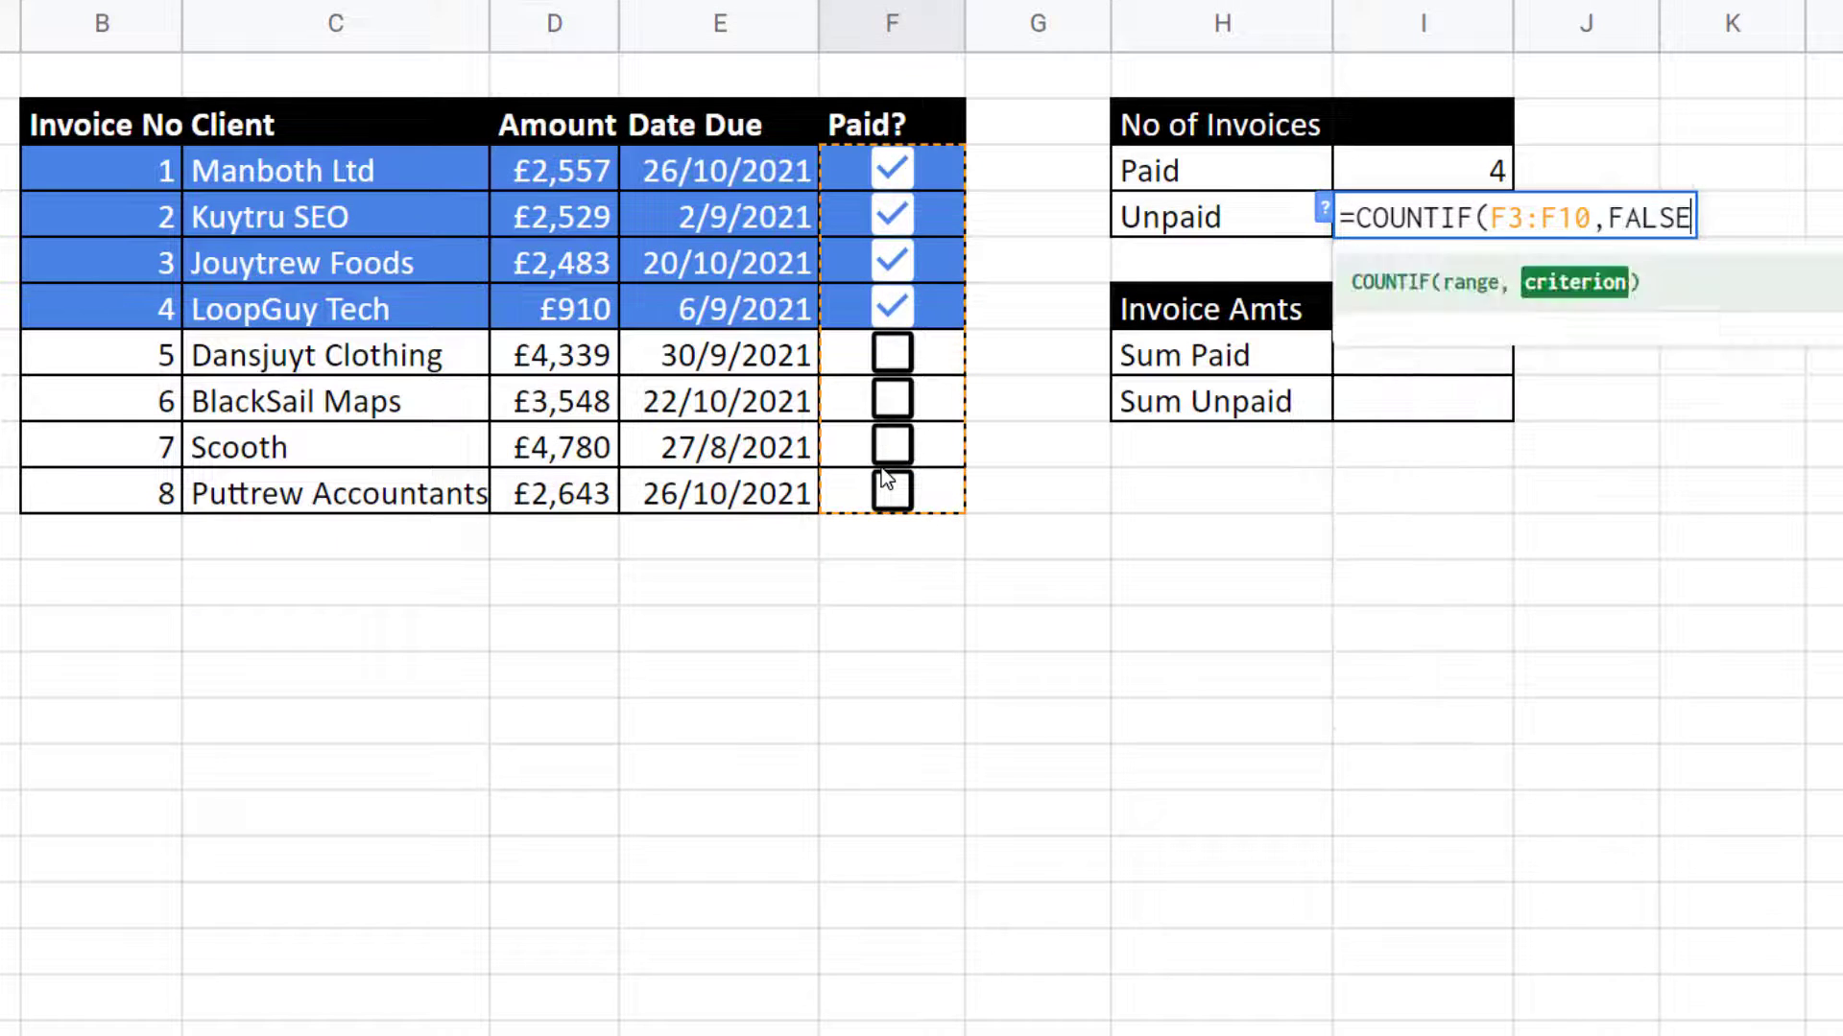
{"action": "type", "text": ")"}
{"action": "key", "text": "Return"}
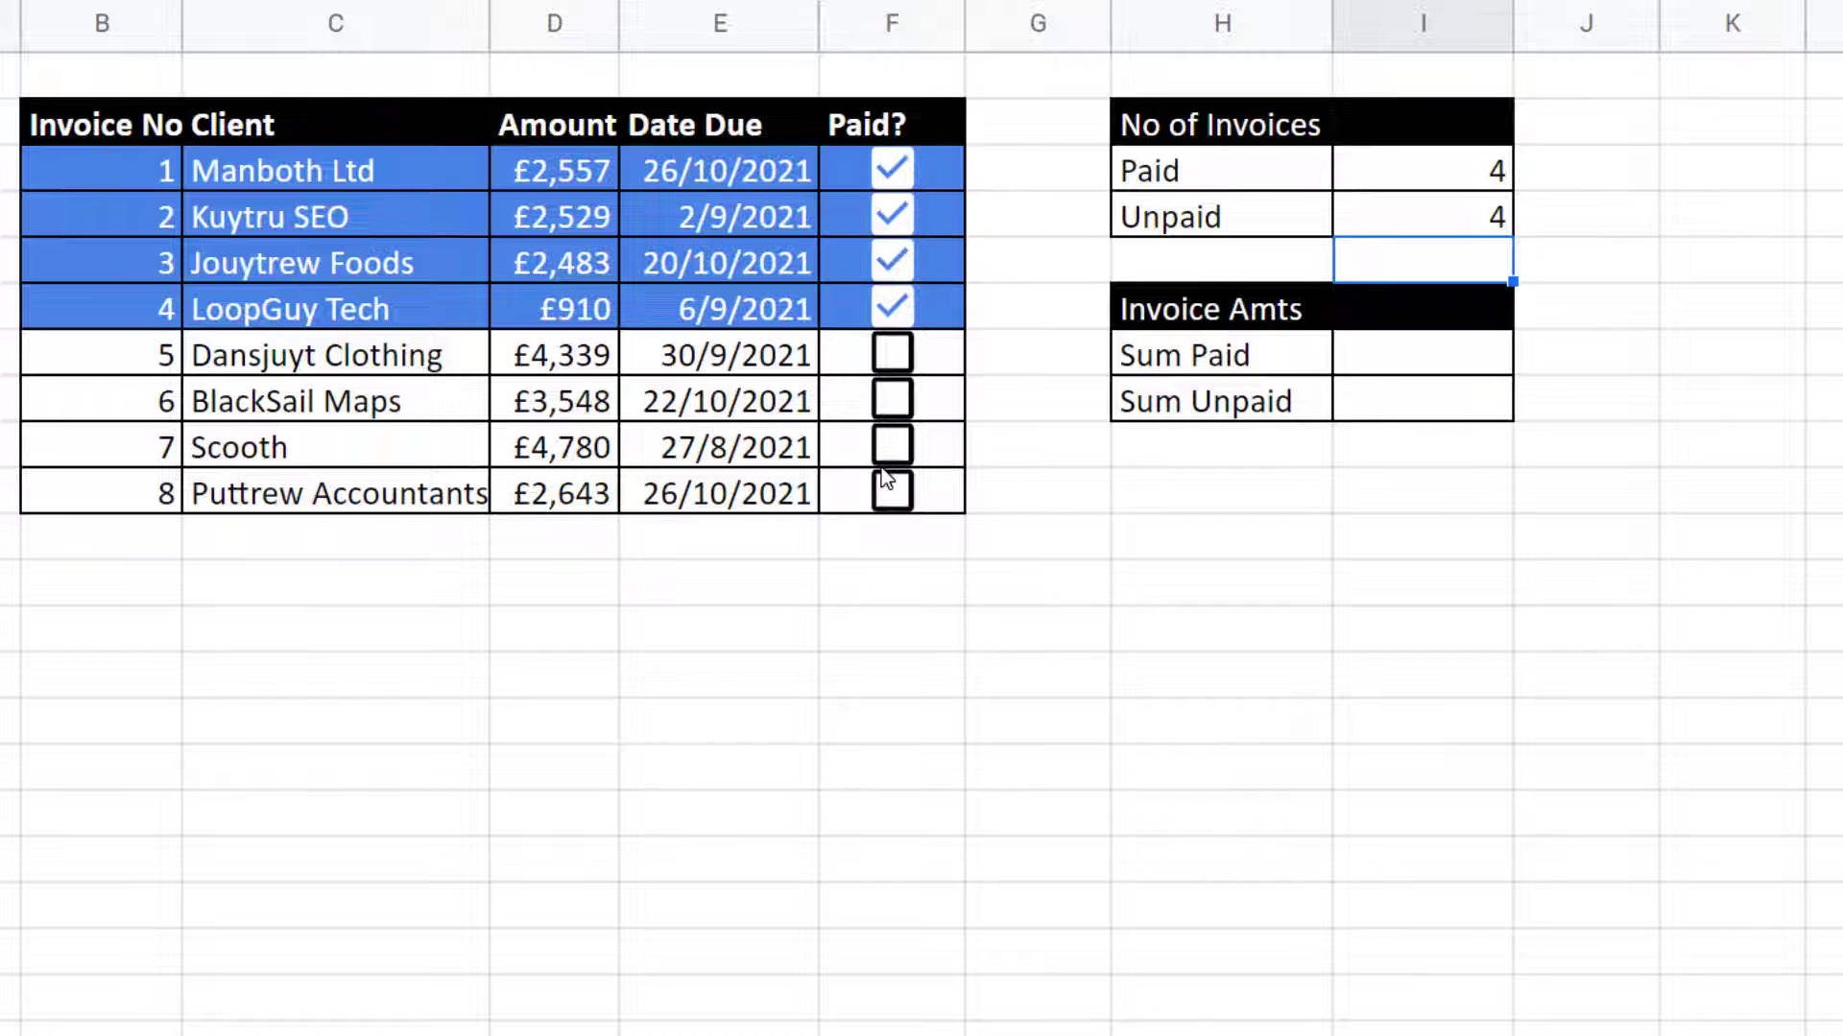
{"action": "left_click", "coordinate": [1380, 359]}
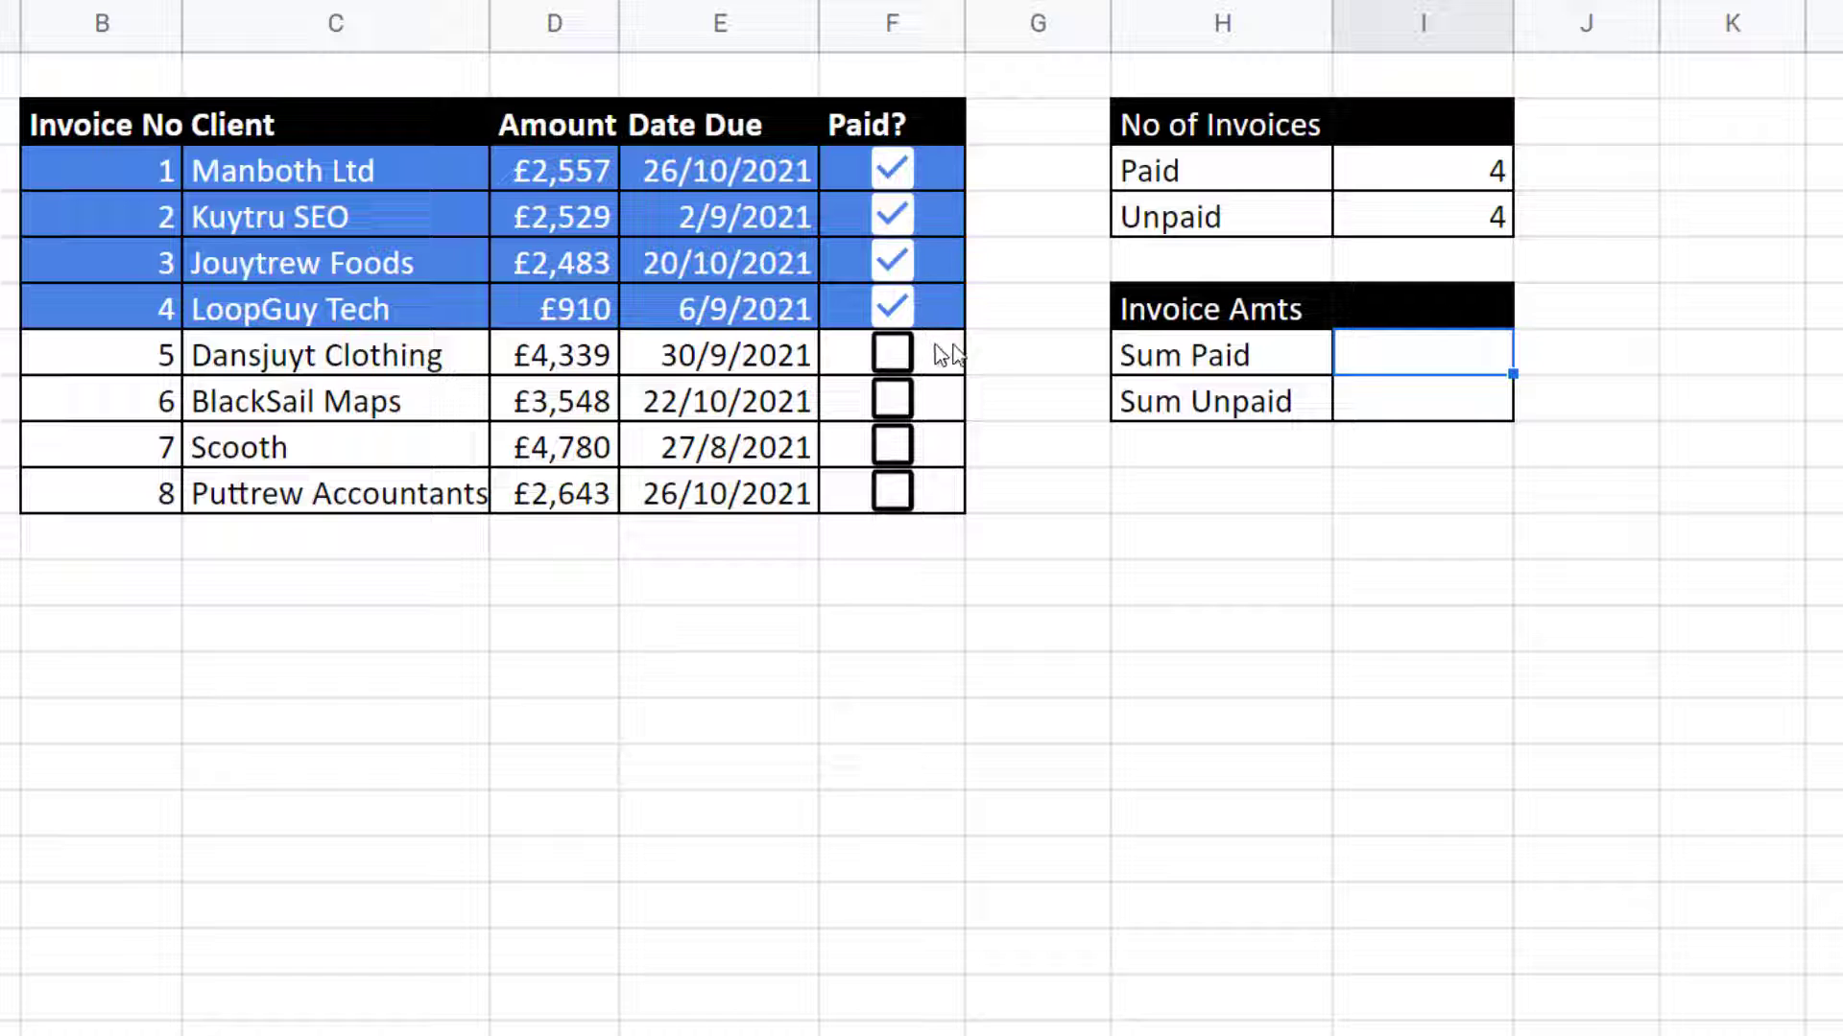
Step: Enter =SUMIF(F3:F10,TRUE,D3:D10) in Sum Paid, showing £8,479
{"action": "type", "text": "=s"}
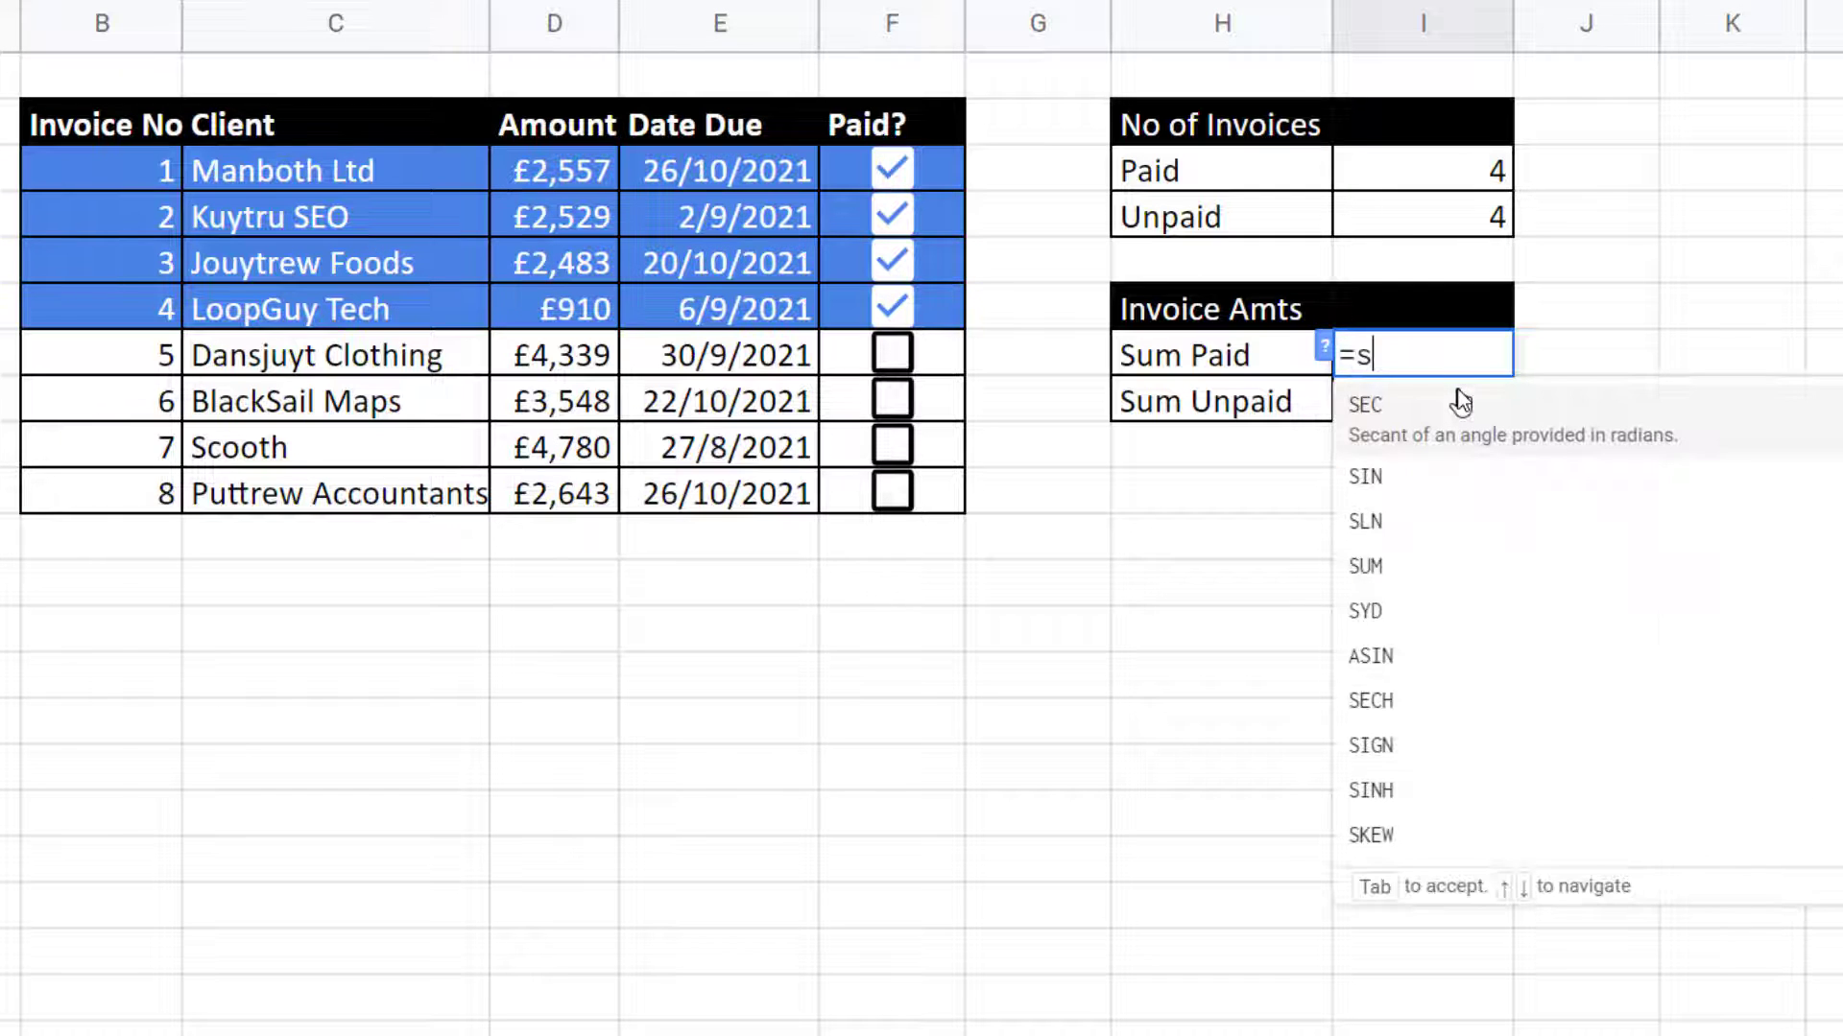
{"action": "type", "text": "um"}
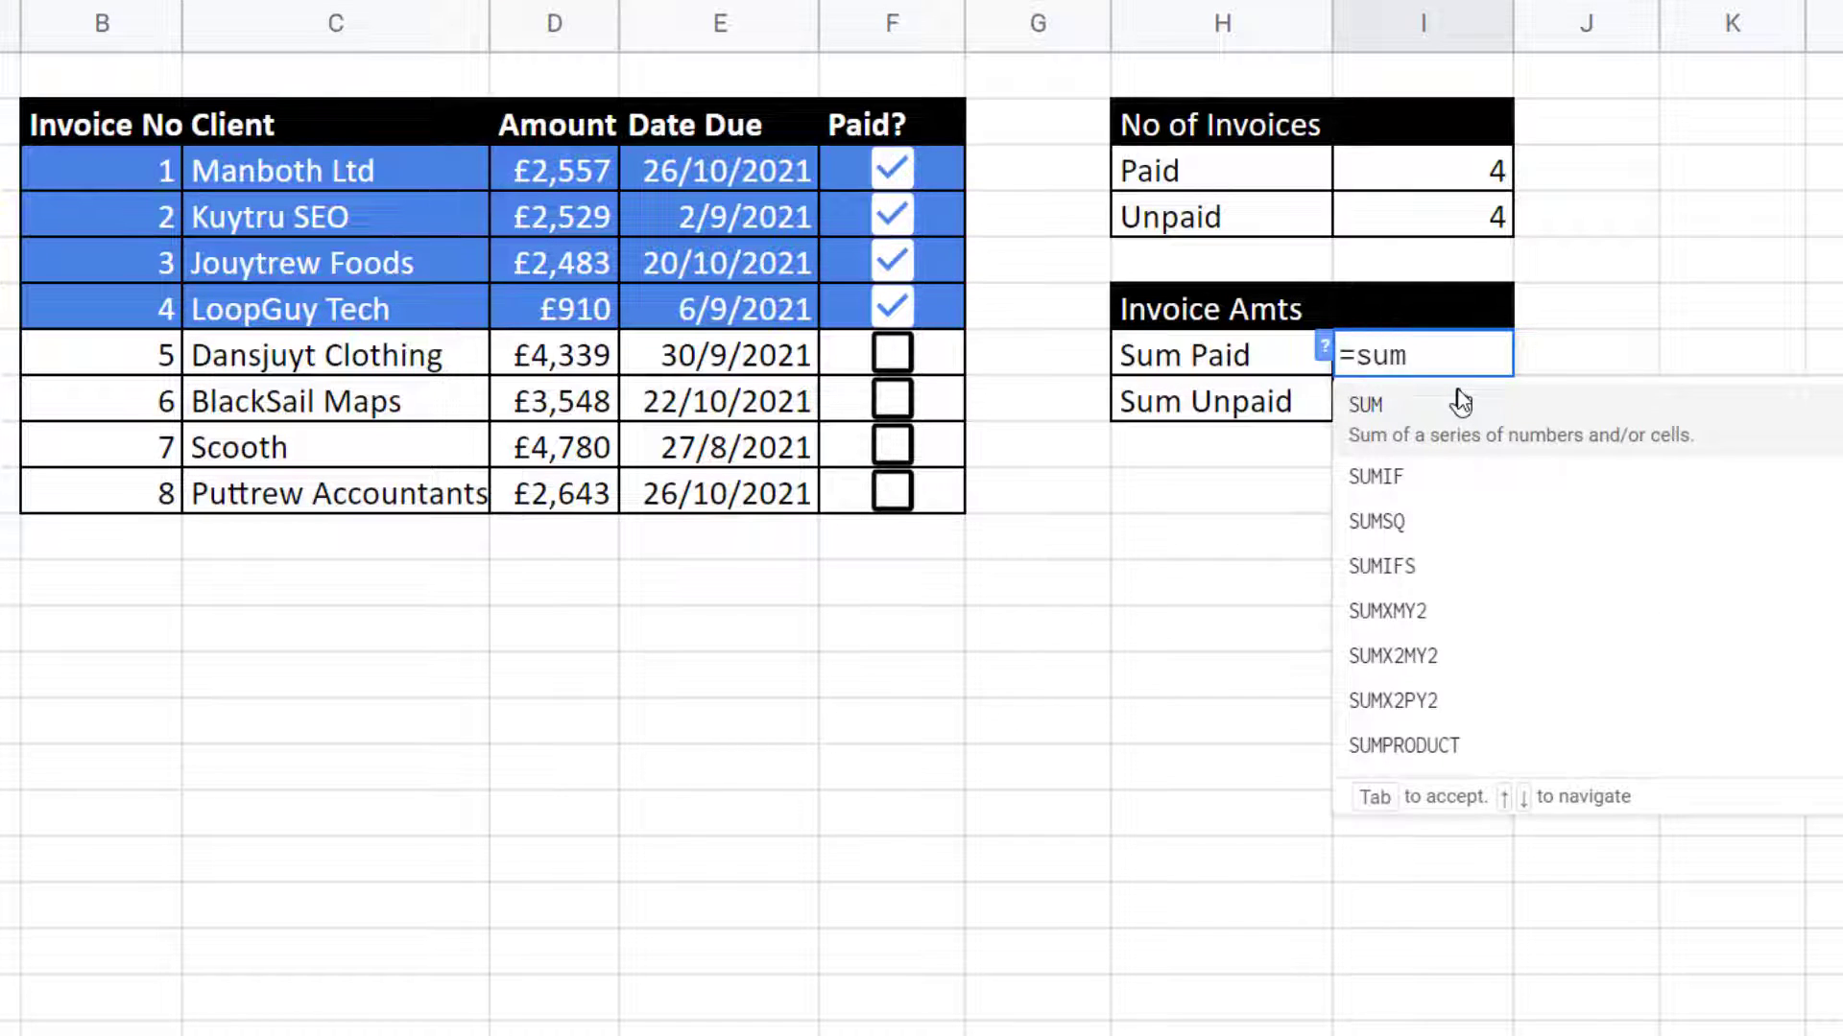
{"action": "left_click", "coordinate": [1409, 476]}
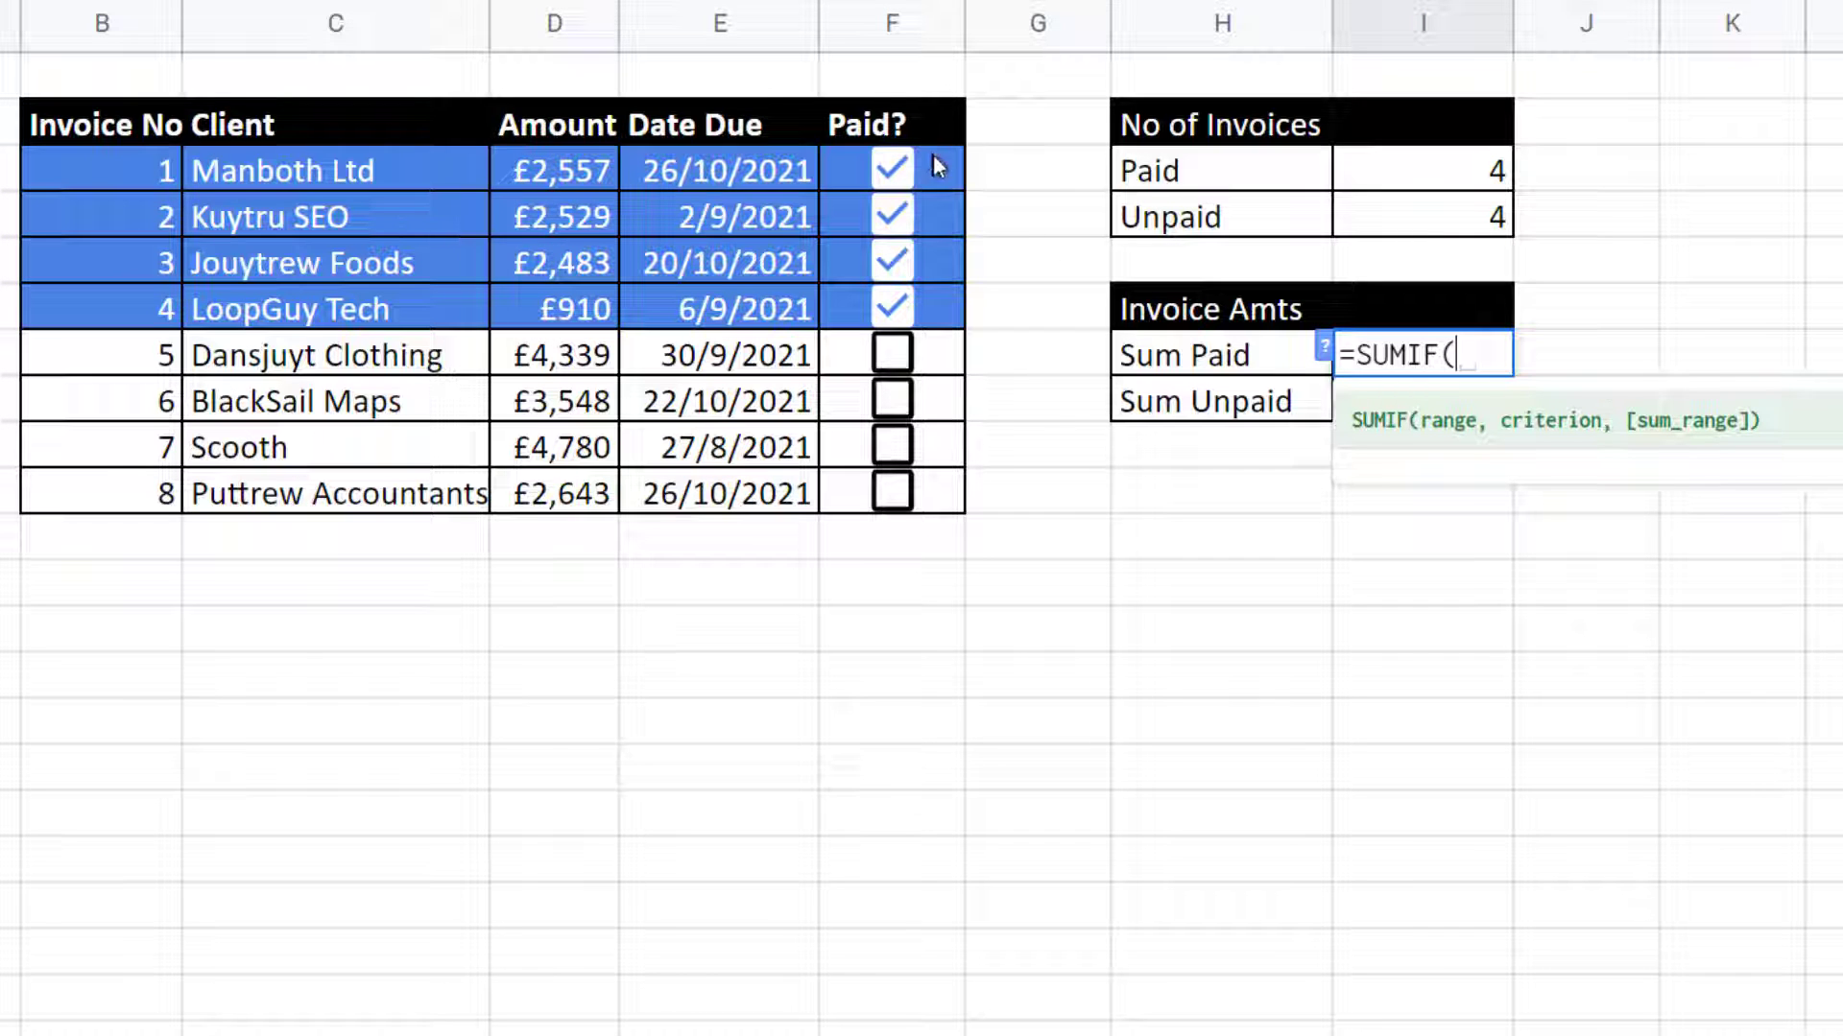
{"action": "left_click_drag", "start_coordinate": [933, 154], "coordinate": [943, 439]}
{"action": "type", "text": ","}
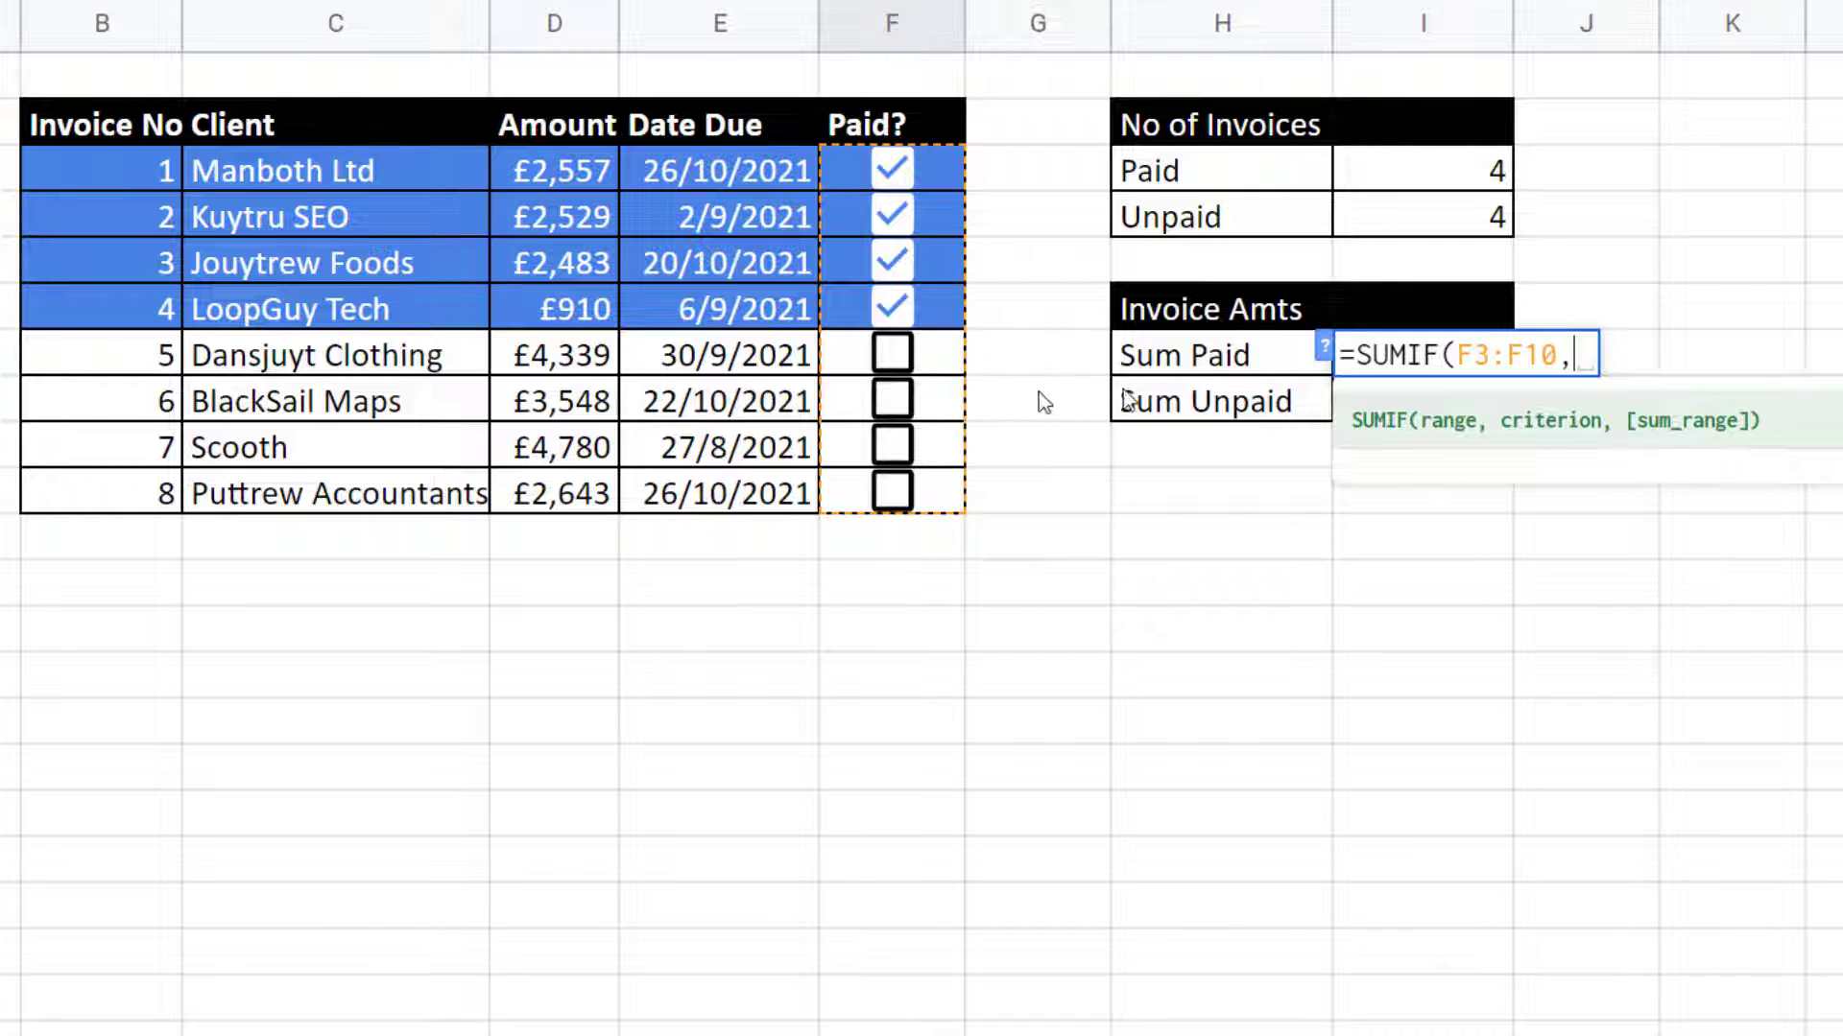
{"action": "type", "text": "TRUE"}
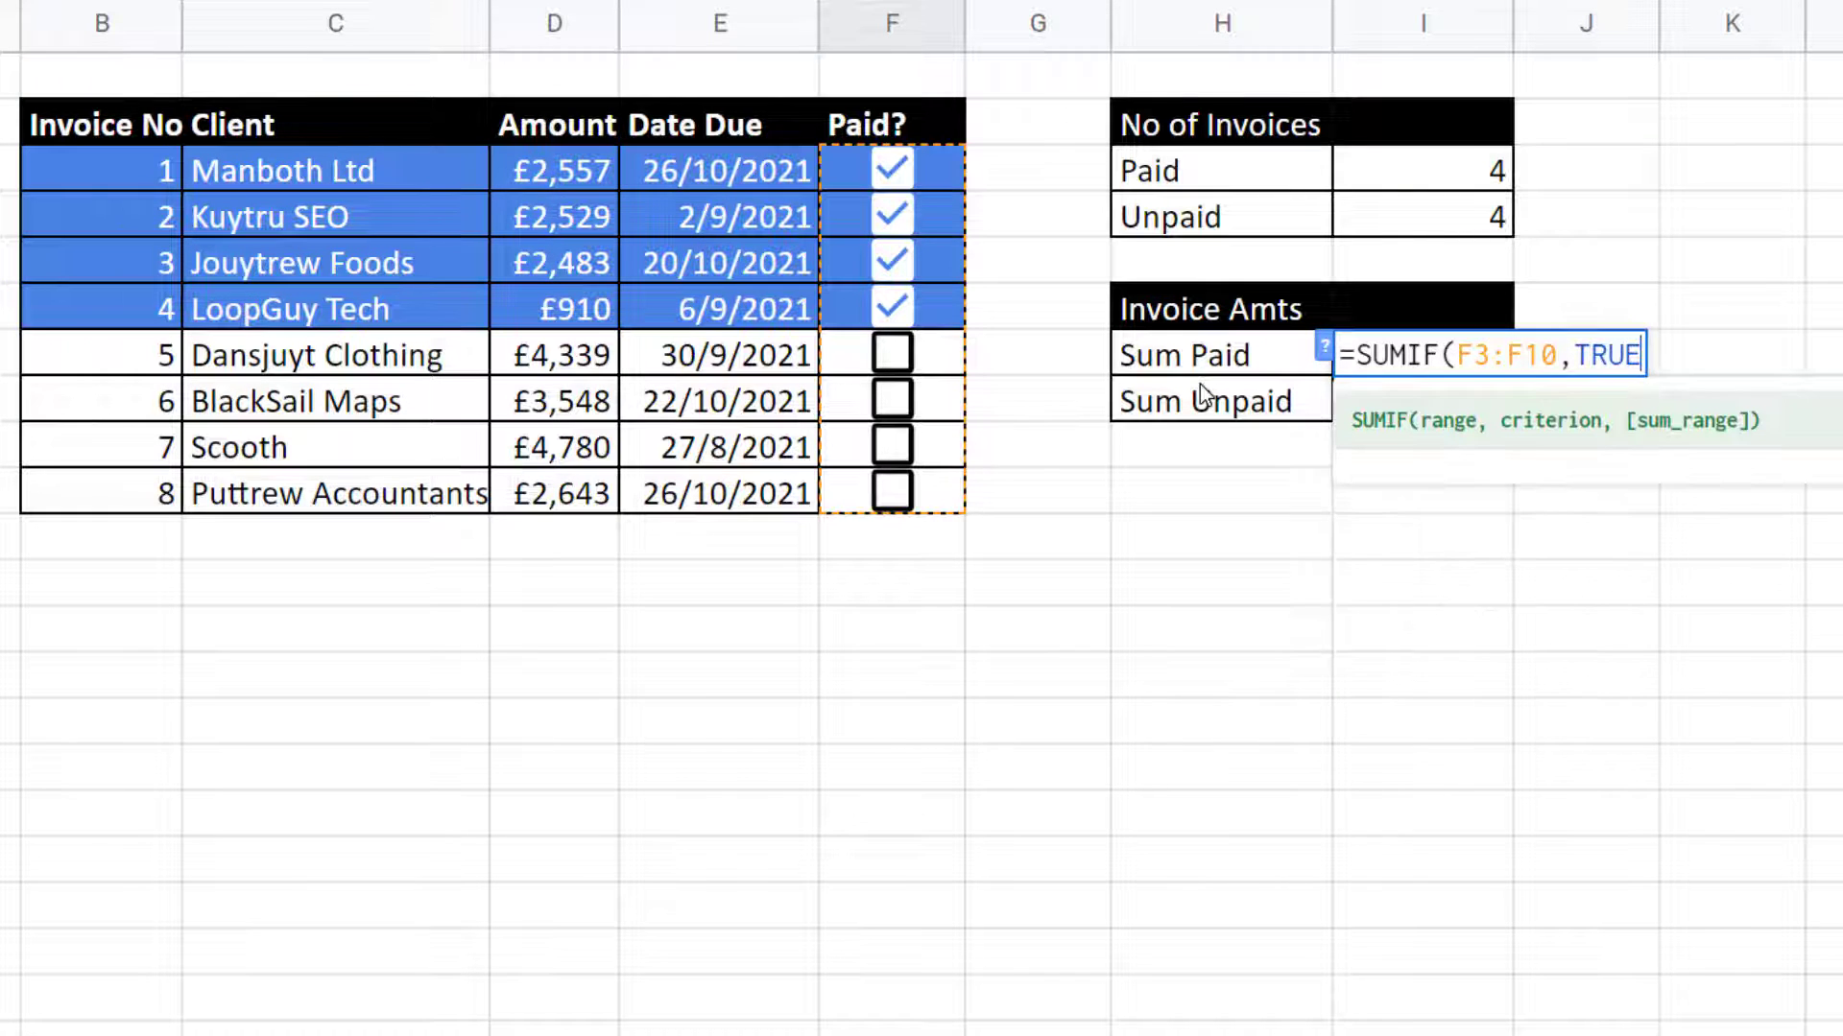
{"action": "type", "text": ","}
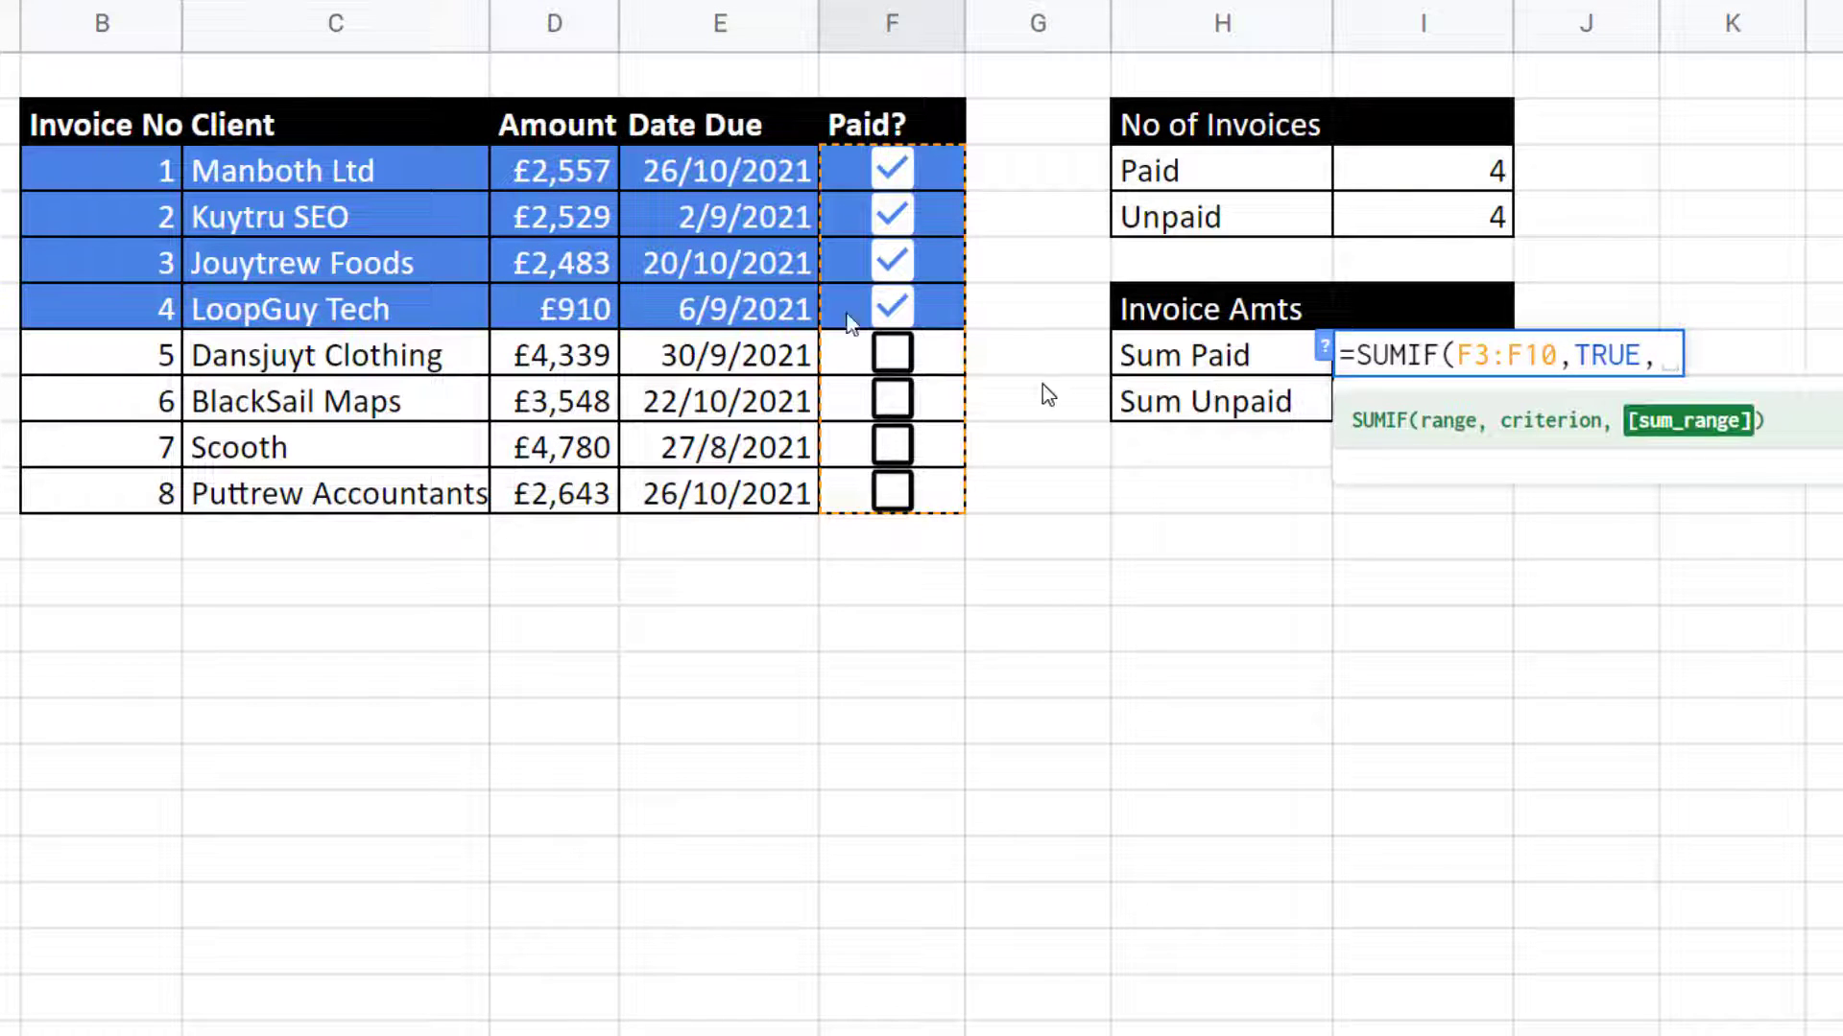
{"action": "left_click_drag", "start_coordinate": [564, 170], "coordinate": [543, 498]}
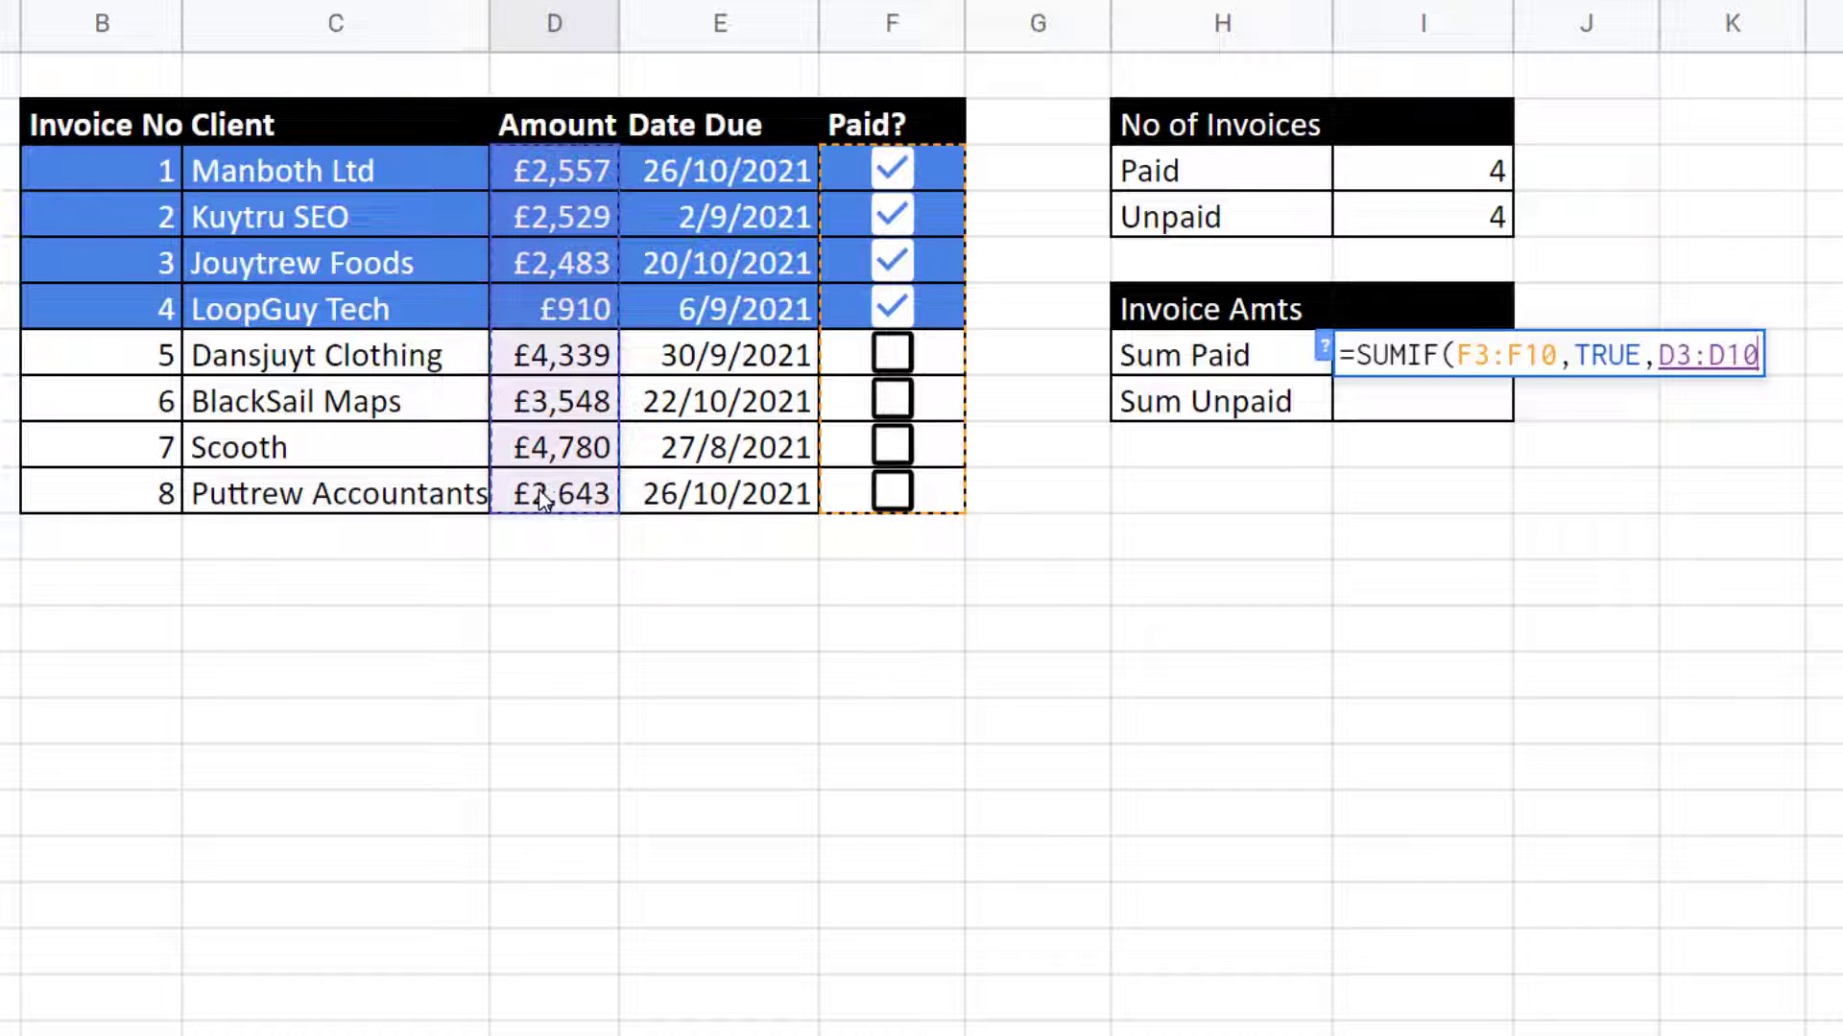
{"action": "type", "text": ")"}
{"action": "key", "text": "Return"}
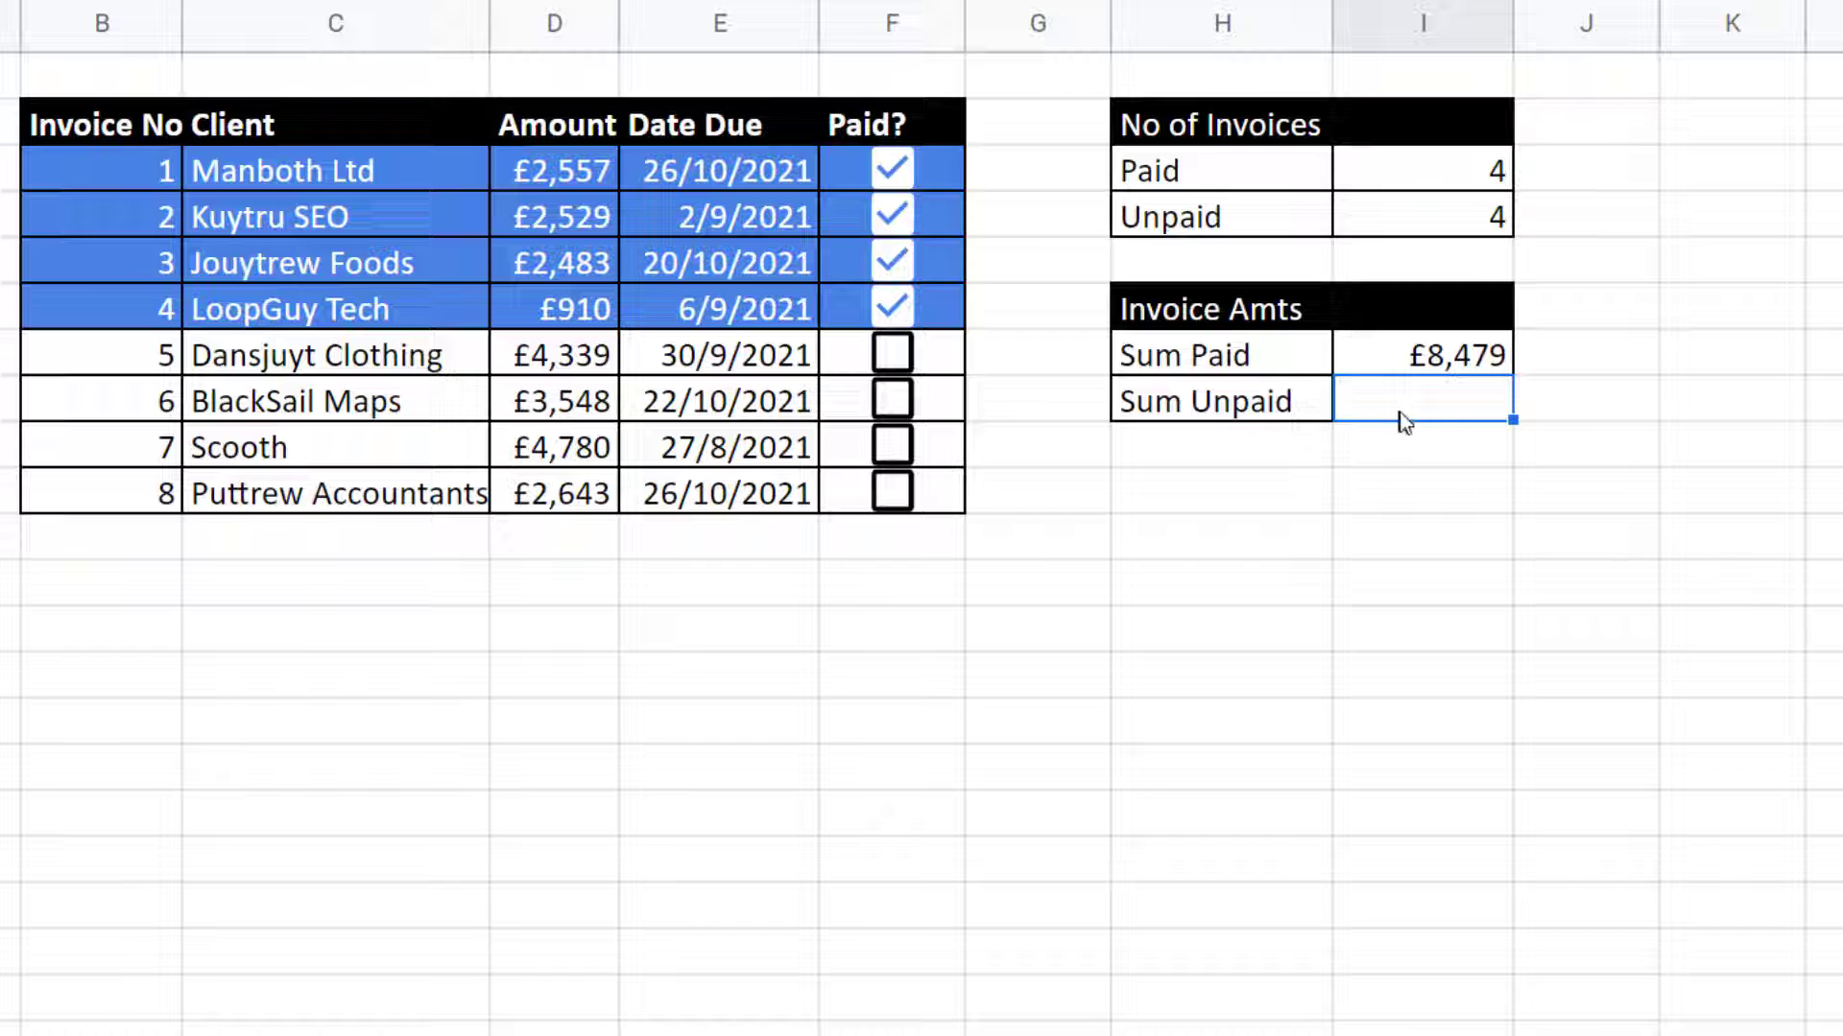
{"action": "type", "text": "=sumif("}
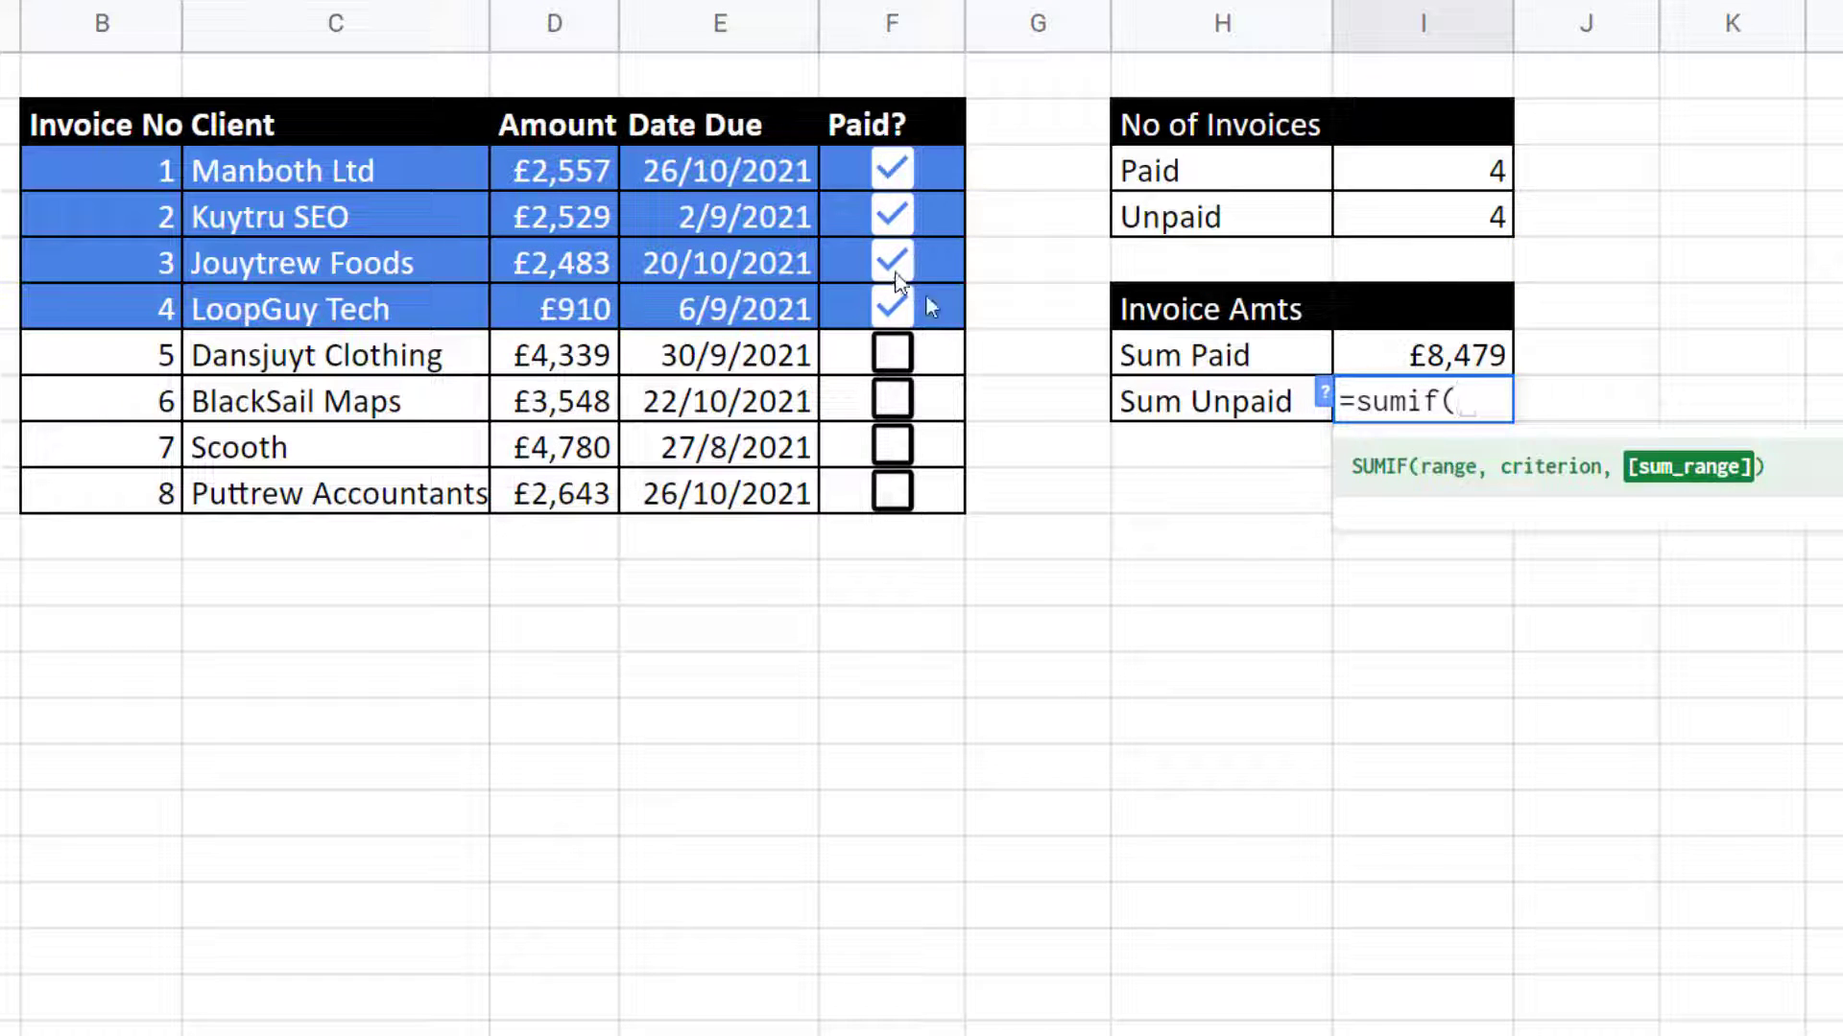
Step: Complete Sum Unpaid as =SUMIF(F3:F10,FALSE,D3:D10), then tick Dansjuyt Clothing and untick Jouytrew Foods
{"action": "left_click_drag", "start_coordinate": [925, 160], "coordinate": [921, 508]}
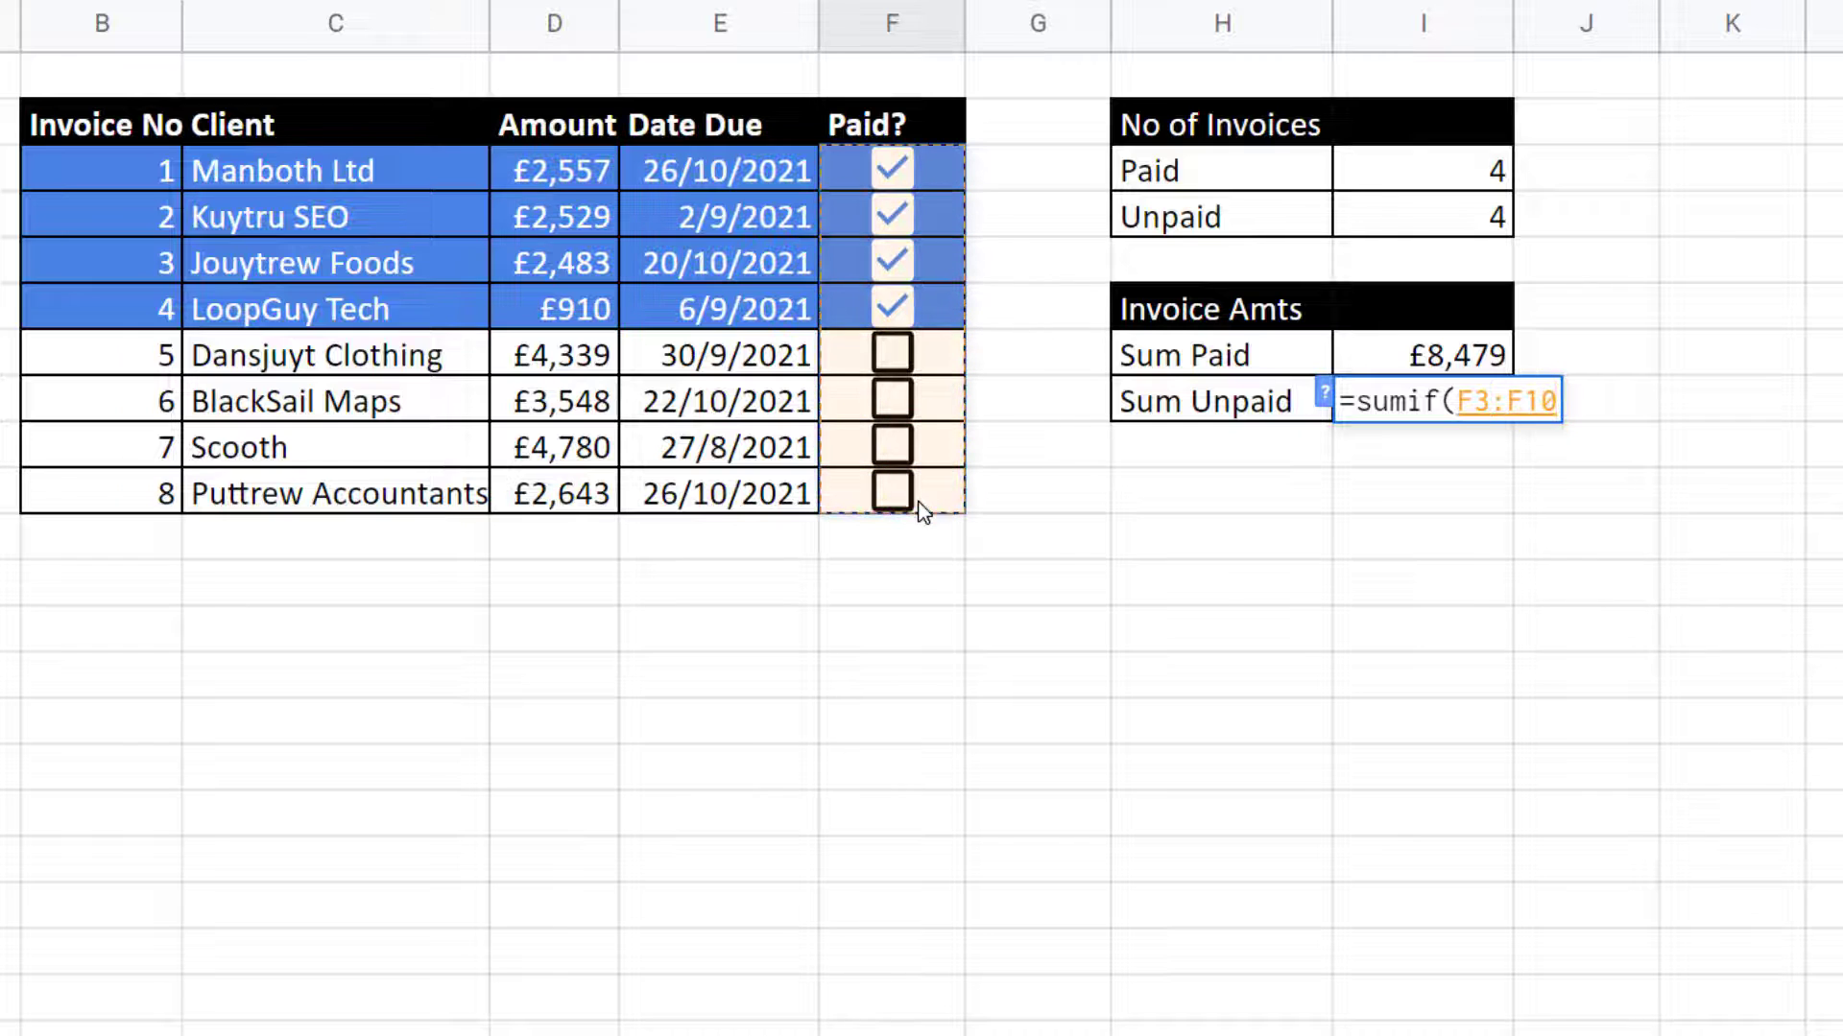
{"action": "type", "text": ",FALSE"}
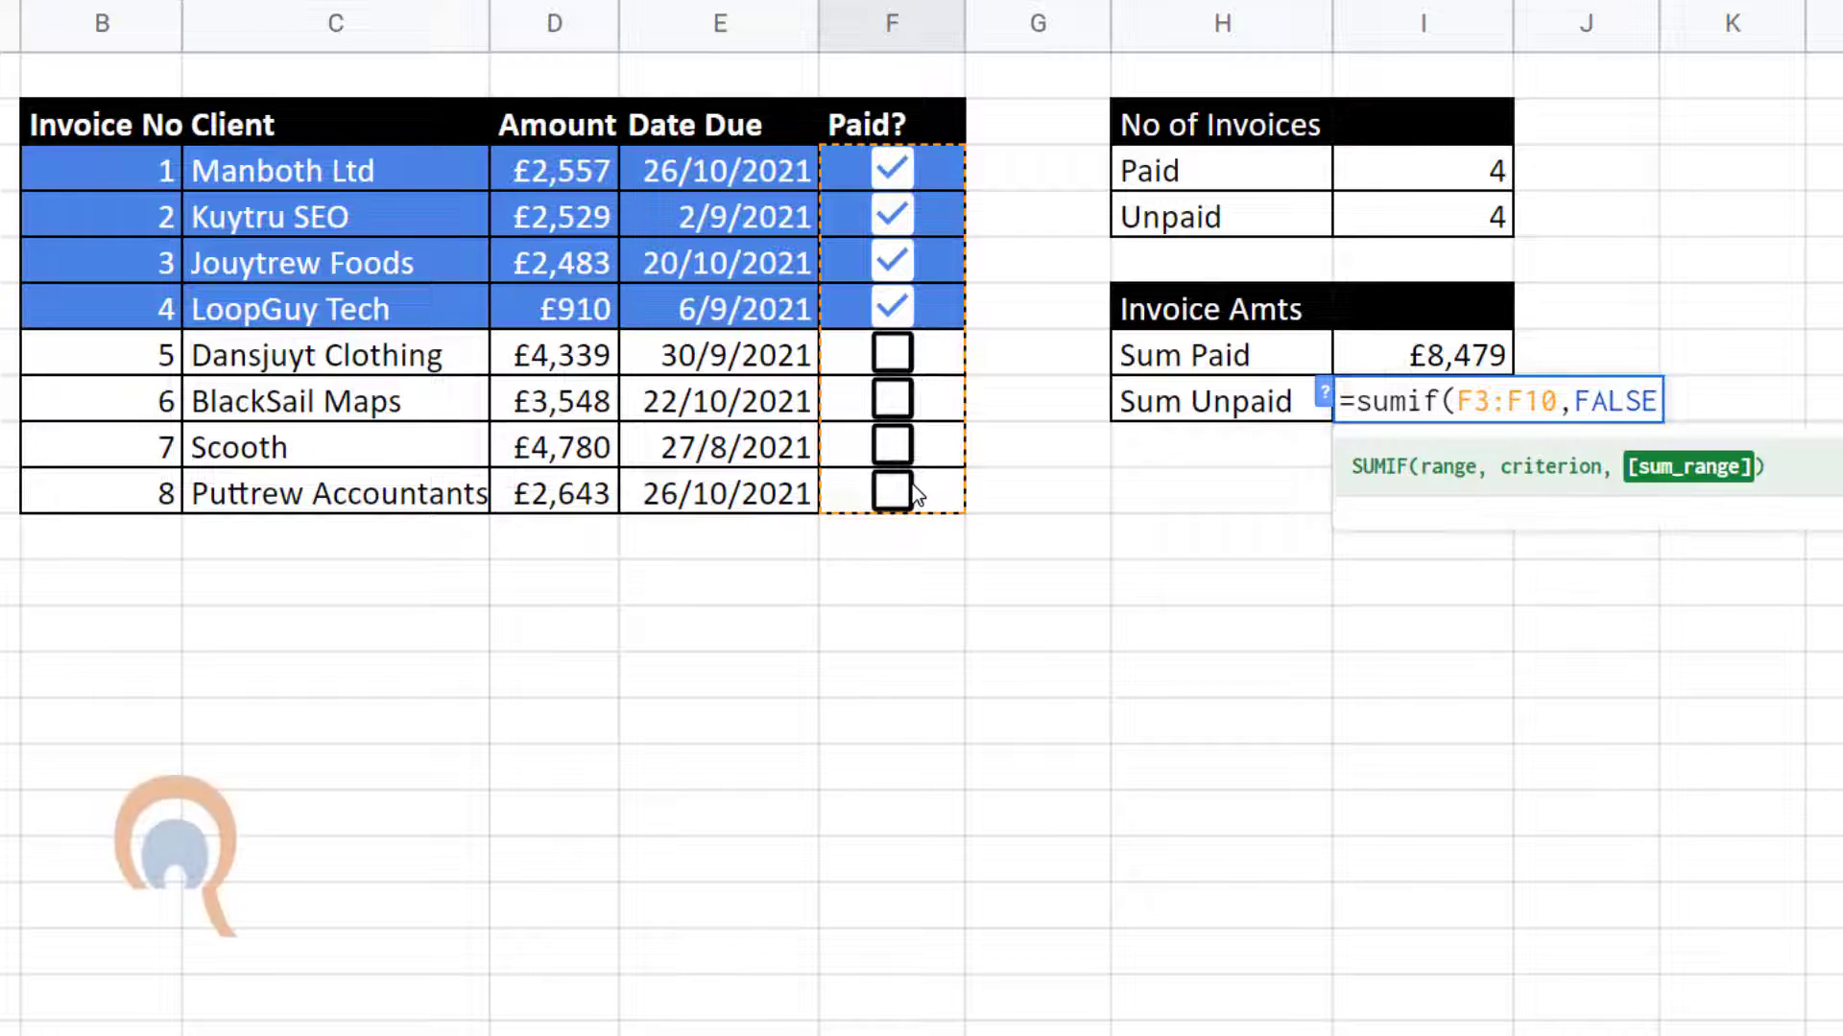
{"action": "type", "text": ","}
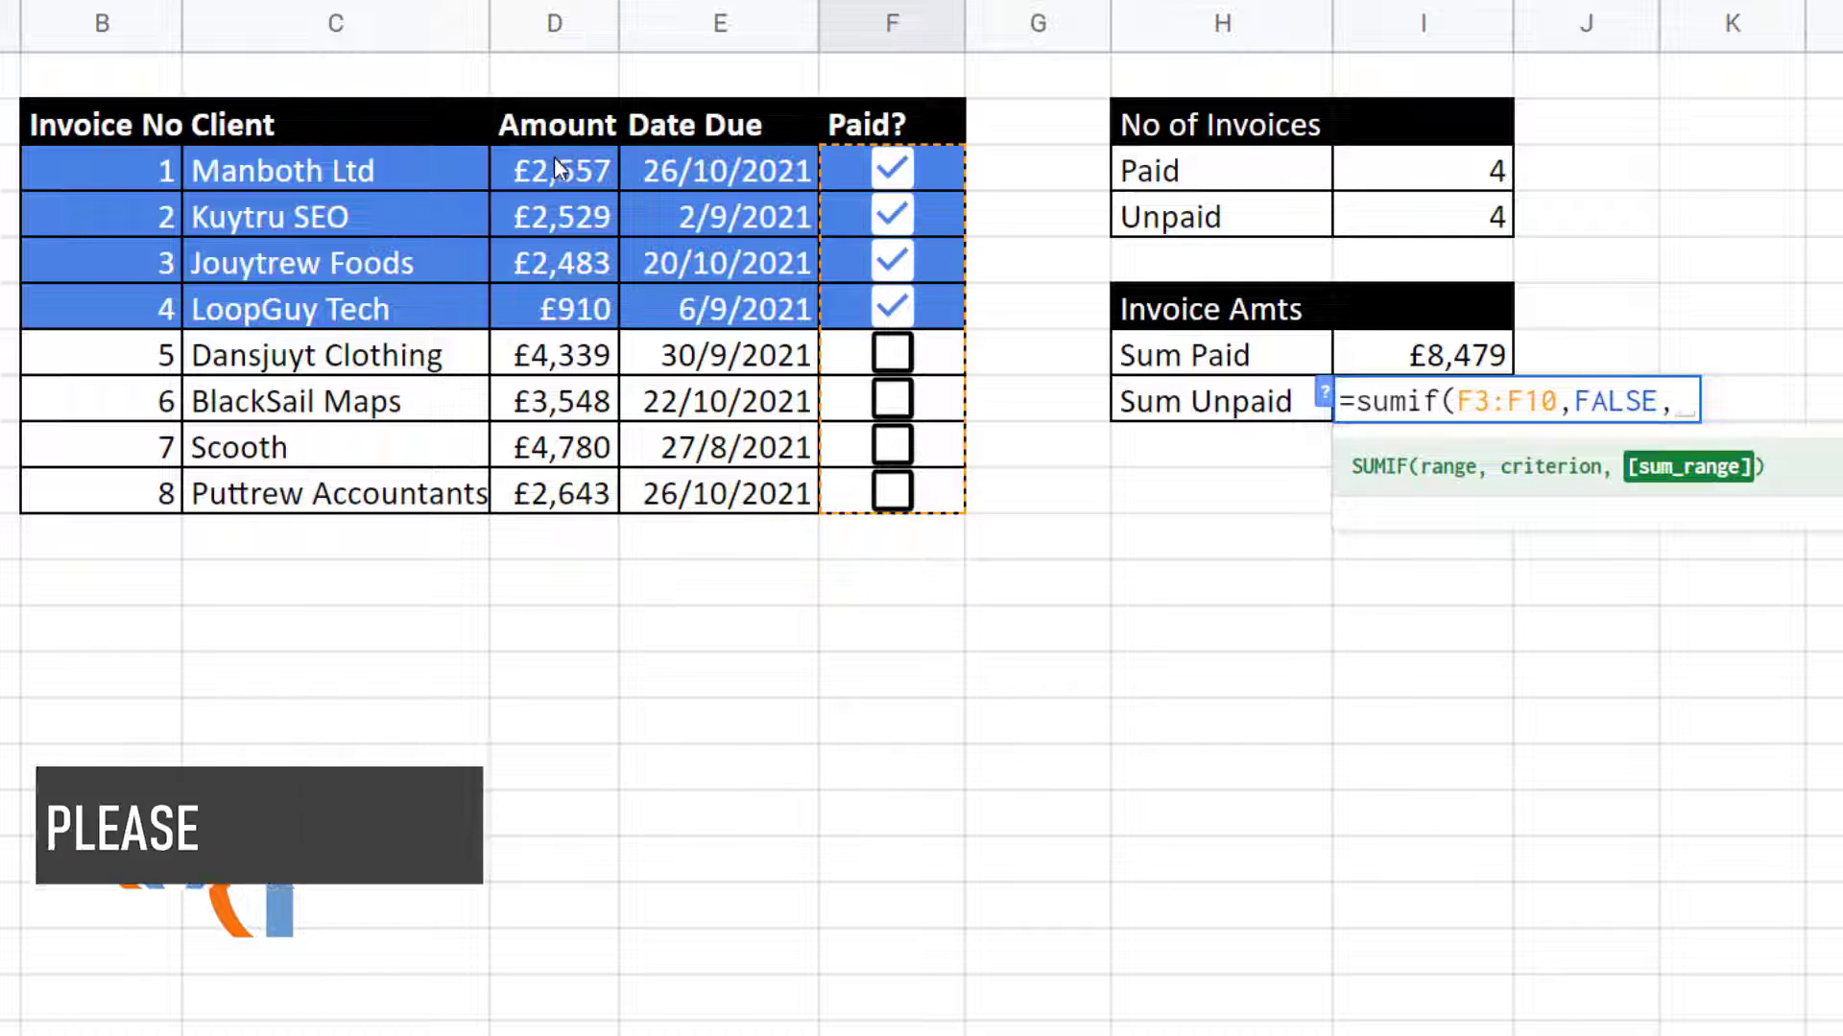
{"action": "left_click_drag", "start_coordinate": [554, 159], "coordinate": [556, 499]}
{"action": "right_click", "coordinate": [555, 494]}
{"action": "key", "text": "Escape"}
{"action": "type", "text": ")"}
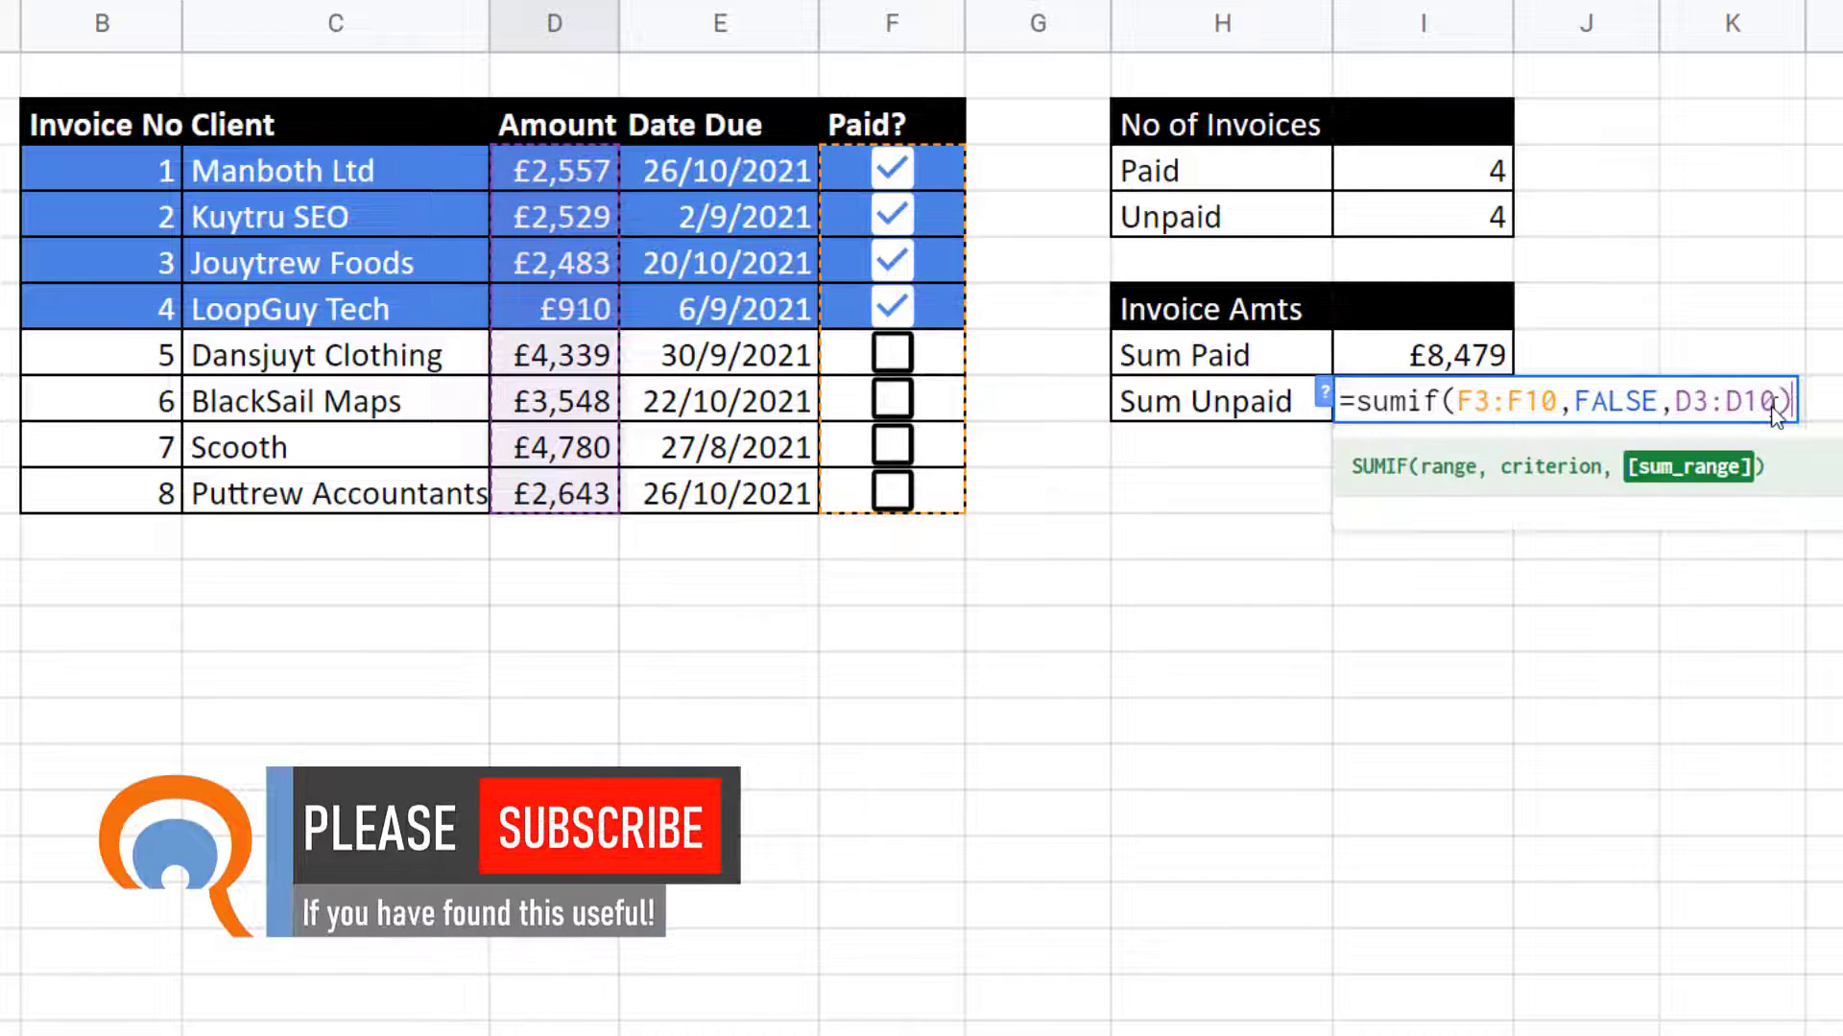
{"action": "key", "text": "Return"}
{"action": "left_click", "coordinate": [892, 355]}
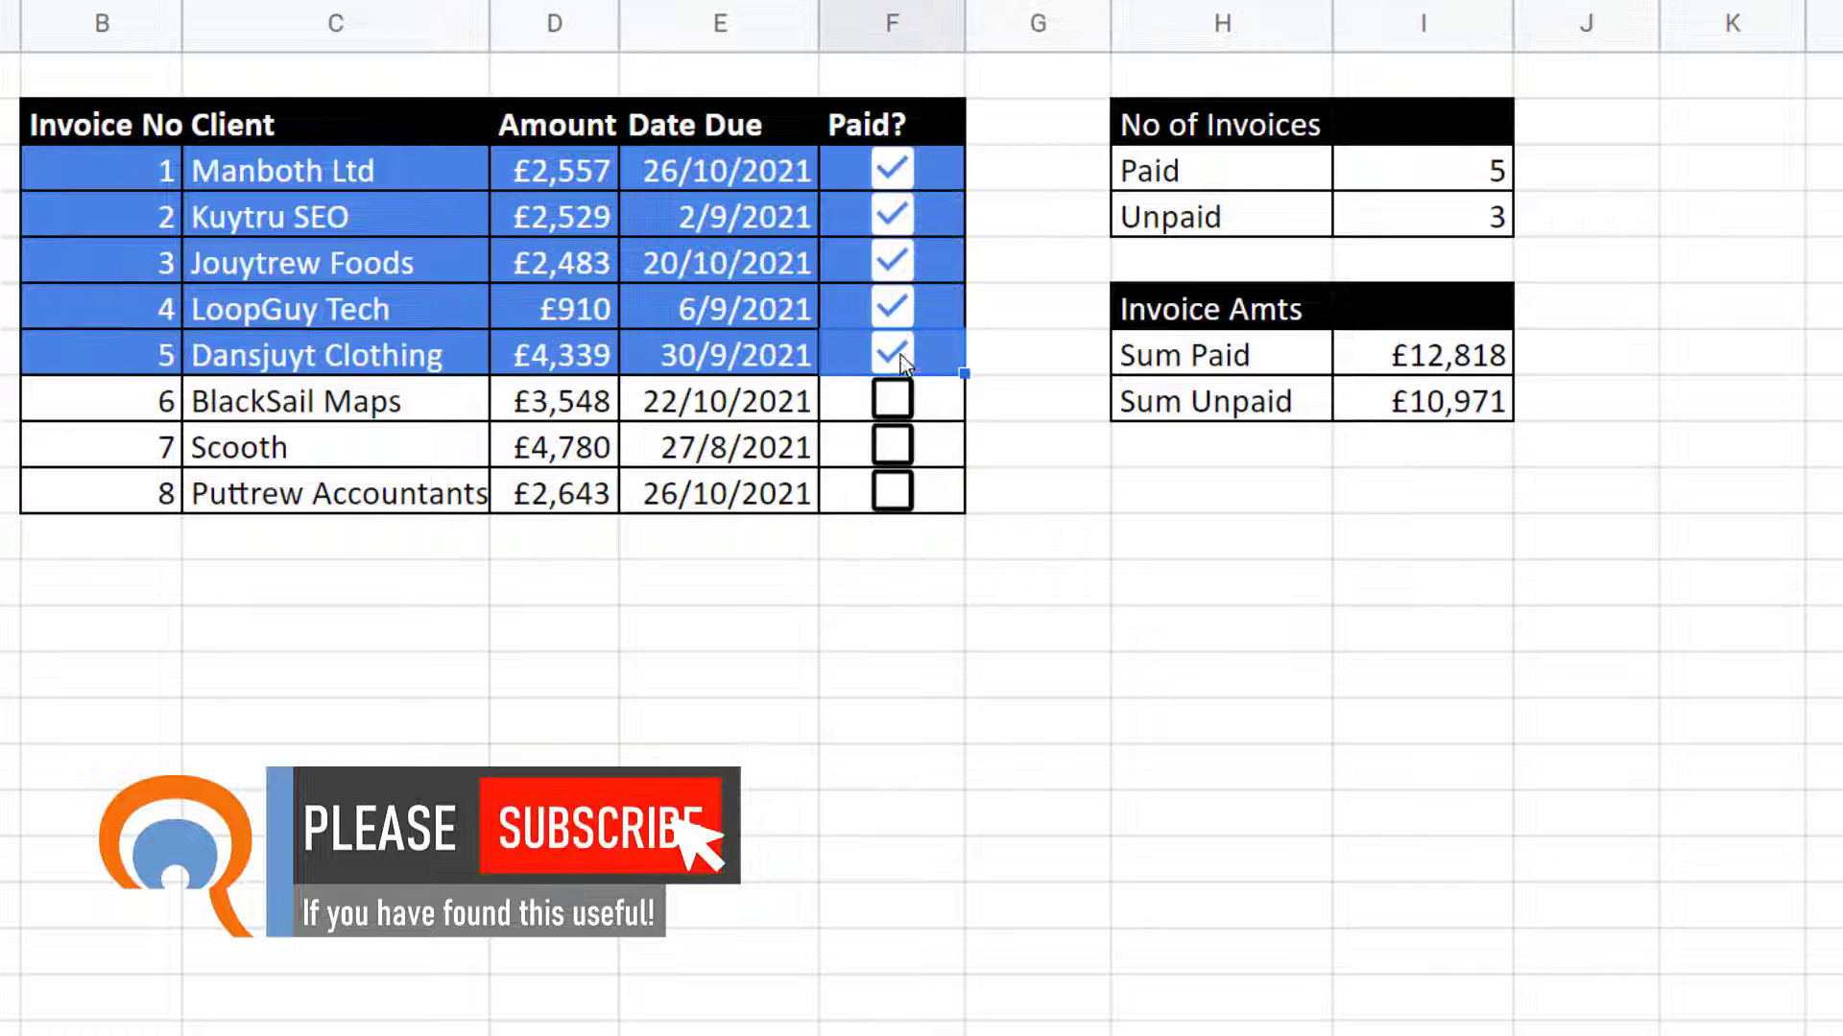
{"action": "left_click", "coordinate": [890, 265]}
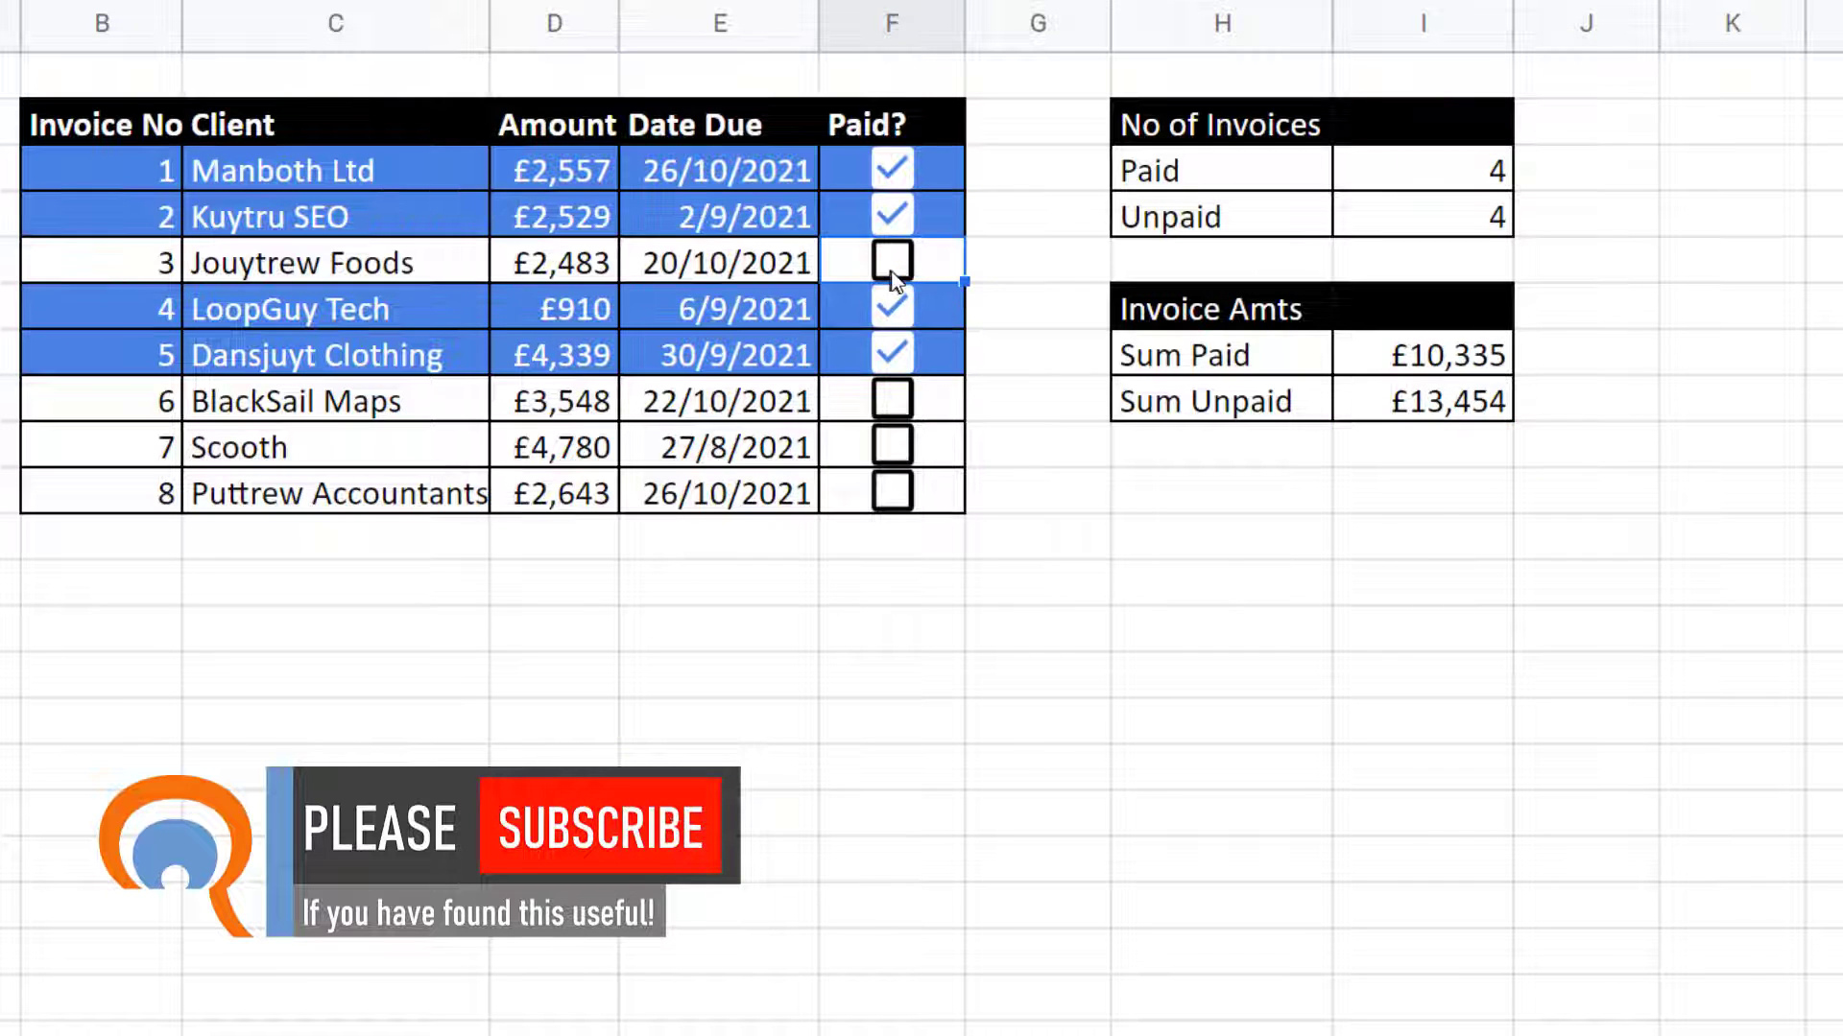